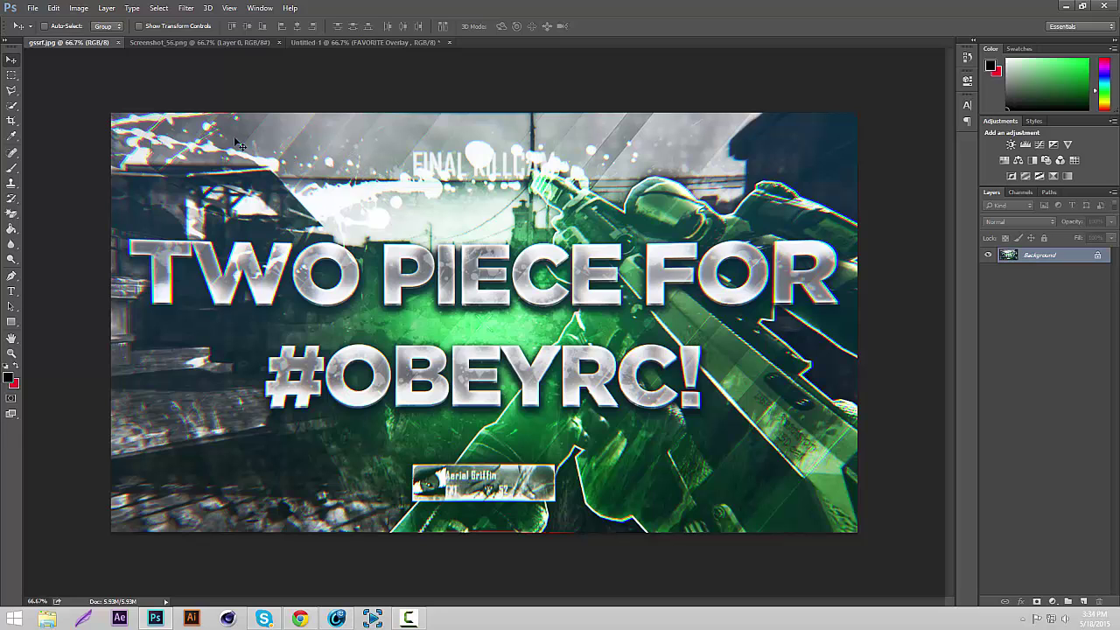
# In Screenshot_56.png, trace a closed Pen tool path around the rifle, scopes, gloved hands and arms
pyautogui.click(200, 42)
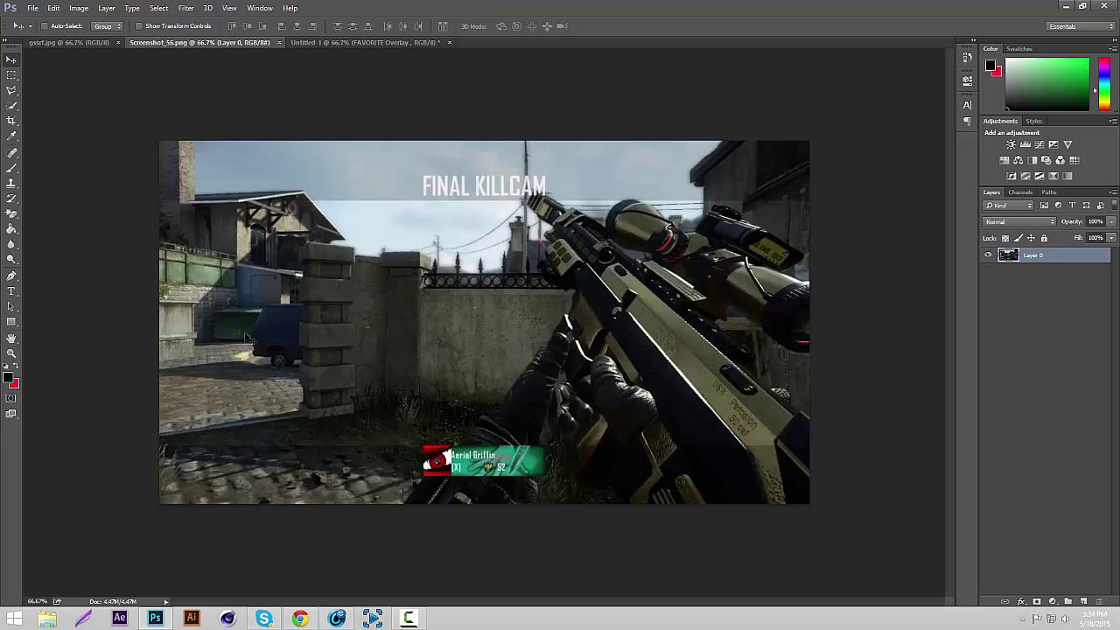
pyautogui.click(11, 275)
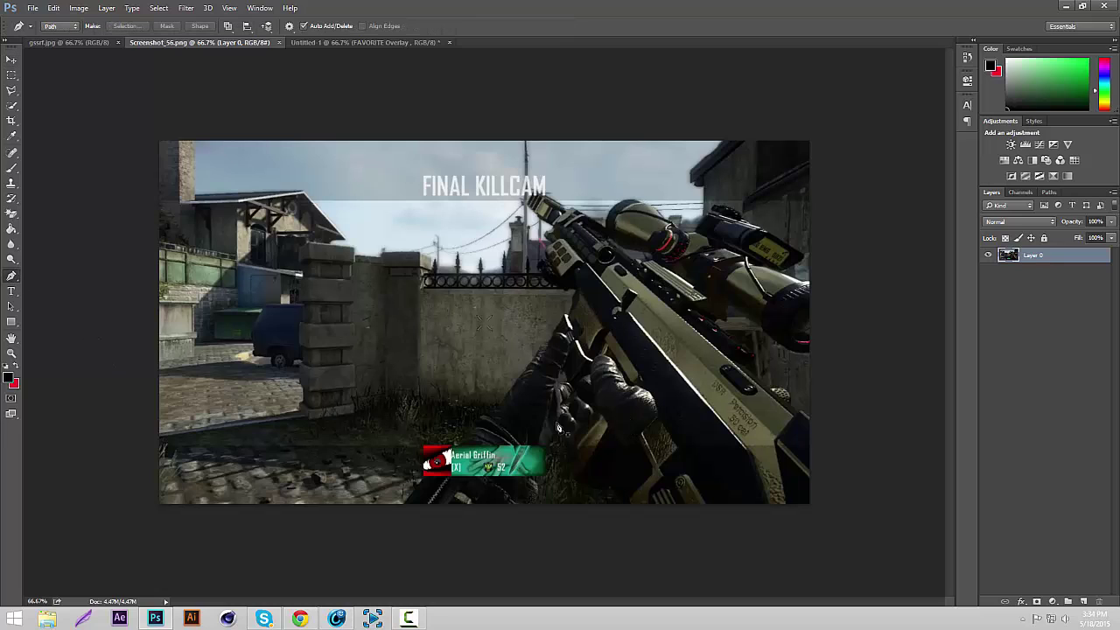
pyautogui.click(404, 505)
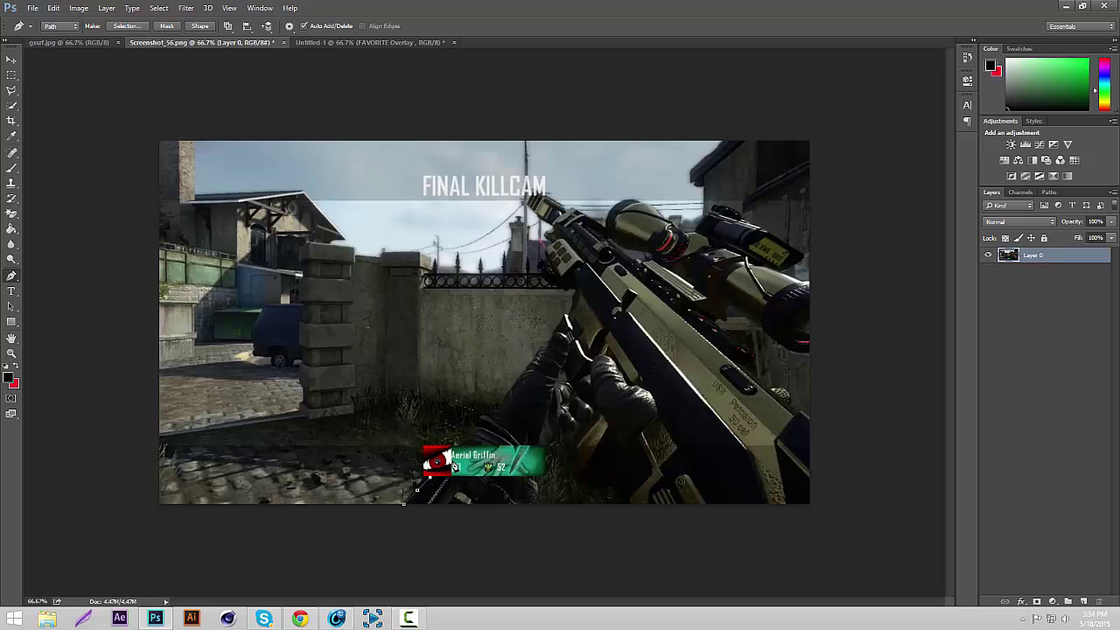
pyautogui.click(460, 443)
pyautogui.click(479, 420)
pyautogui.click(493, 411)
pyautogui.click(511, 389)
pyautogui.click(522, 374)
pyautogui.click(542, 344)
pyautogui.click(559, 327)
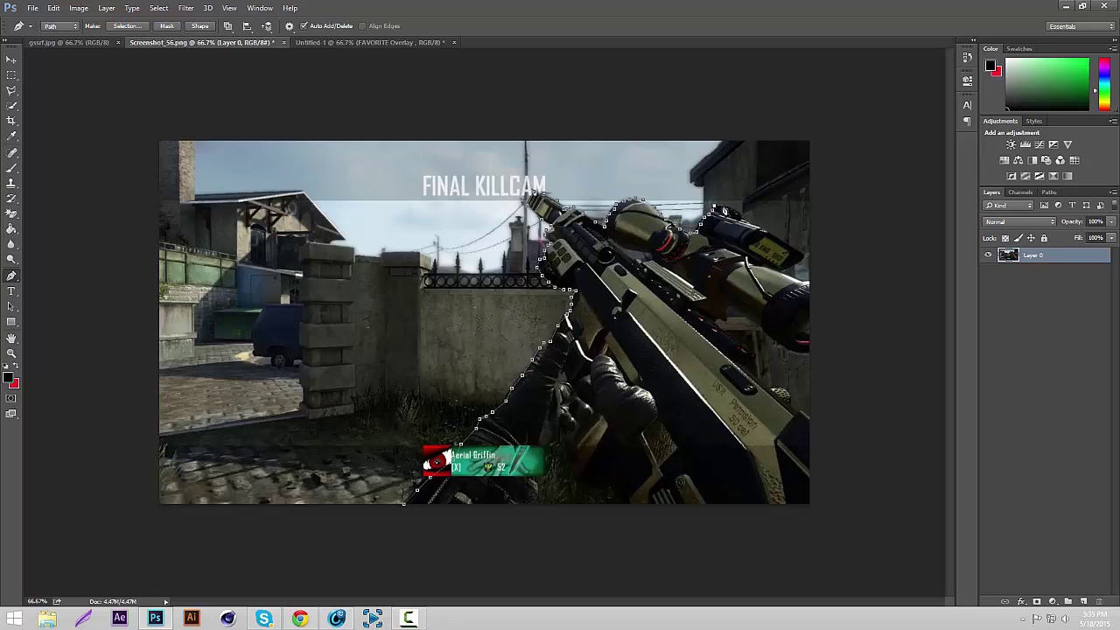
pyautogui.click(740, 218)
pyautogui.click(814, 352)
pyautogui.click(782, 346)
pyautogui.click(755, 326)
pyautogui.click(731, 309)
pyautogui.click(754, 358)
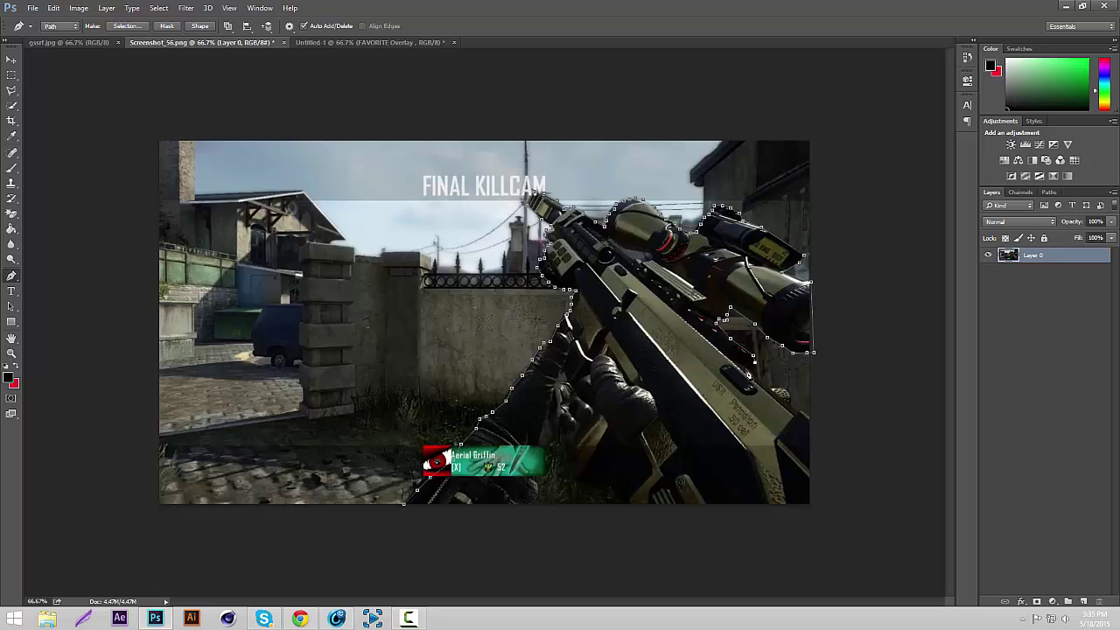
pyautogui.click(778, 388)
pyautogui.click(817, 435)
pyautogui.click(817, 527)
pyautogui.click(612, 529)
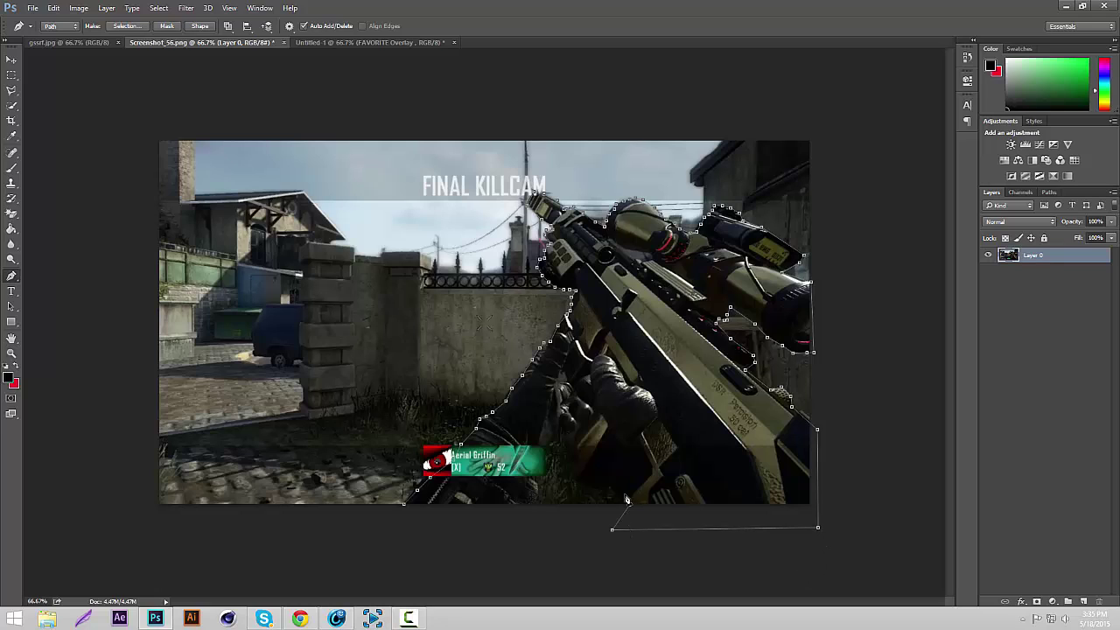
pyautogui.click(628, 504)
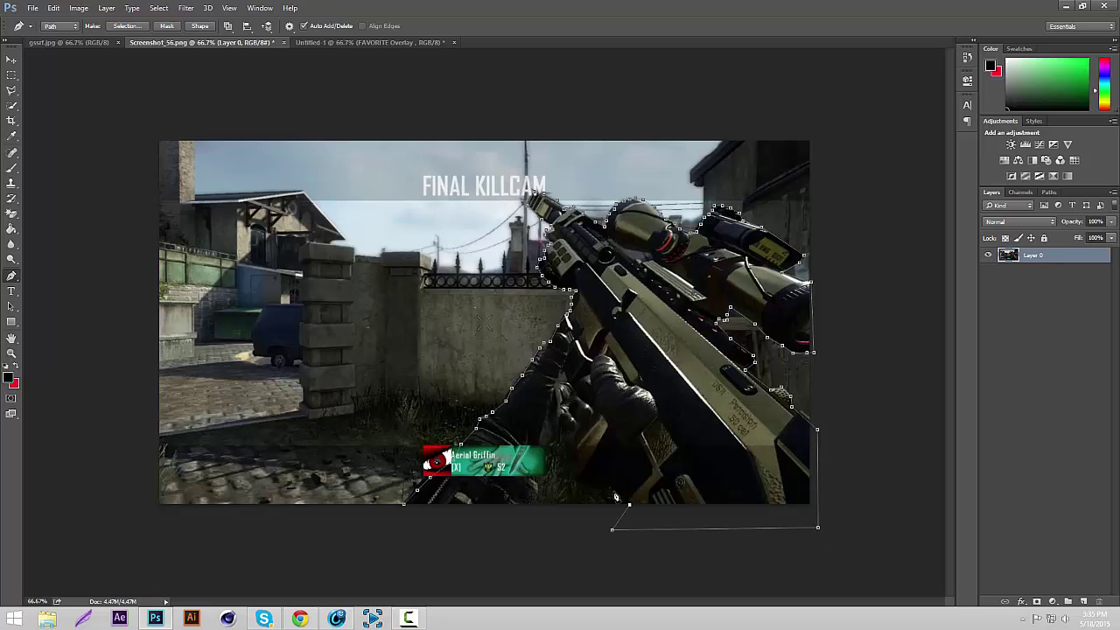
pyautogui.click(575, 477)
pyautogui.click(569, 457)
pyautogui.click(405, 506)
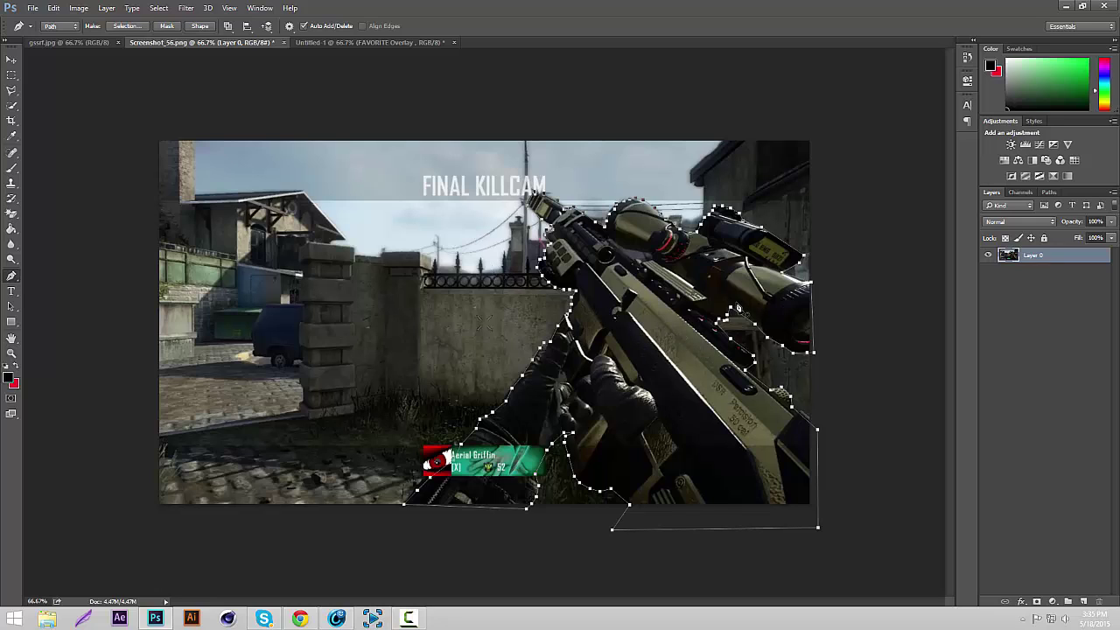
# Convert the rifle path into a new anti-aliased selection with 0 px feather and copy it to its own layer
pyautogui.rightClick(645, 291)
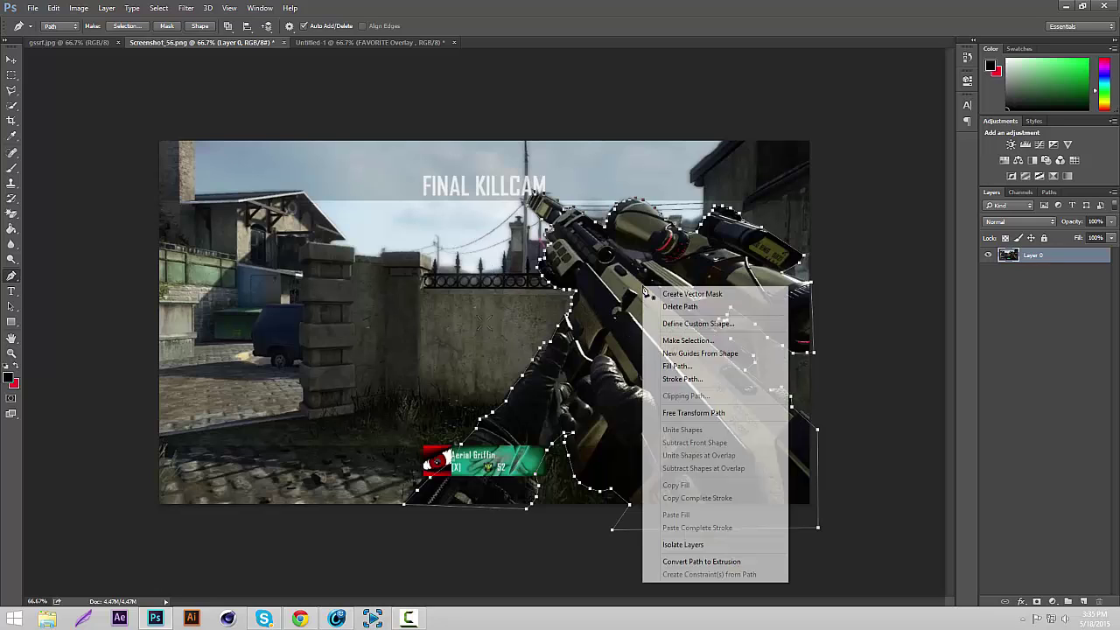
pyautogui.click(688, 341)
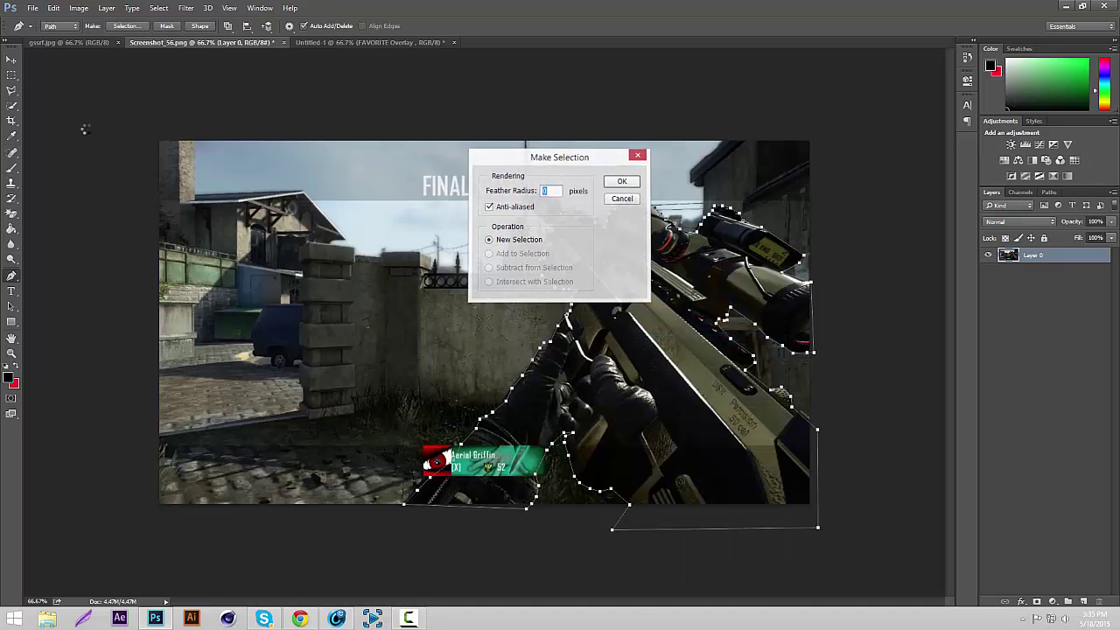
pyautogui.press('Return')
pyautogui.click(11, 75)
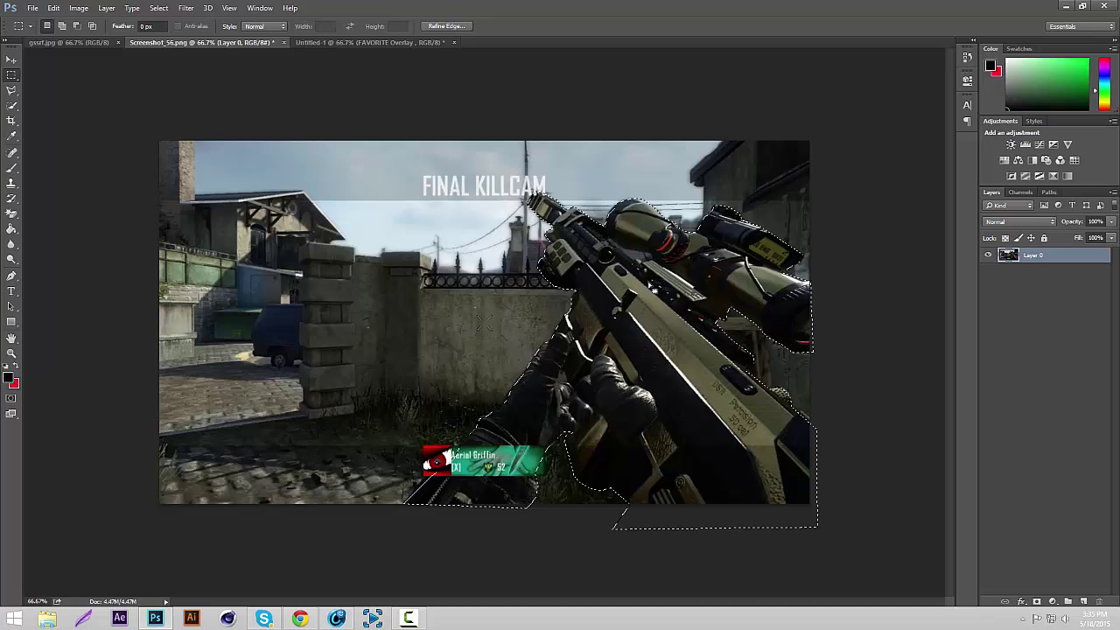
pyautogui.rightClick(649, 285)
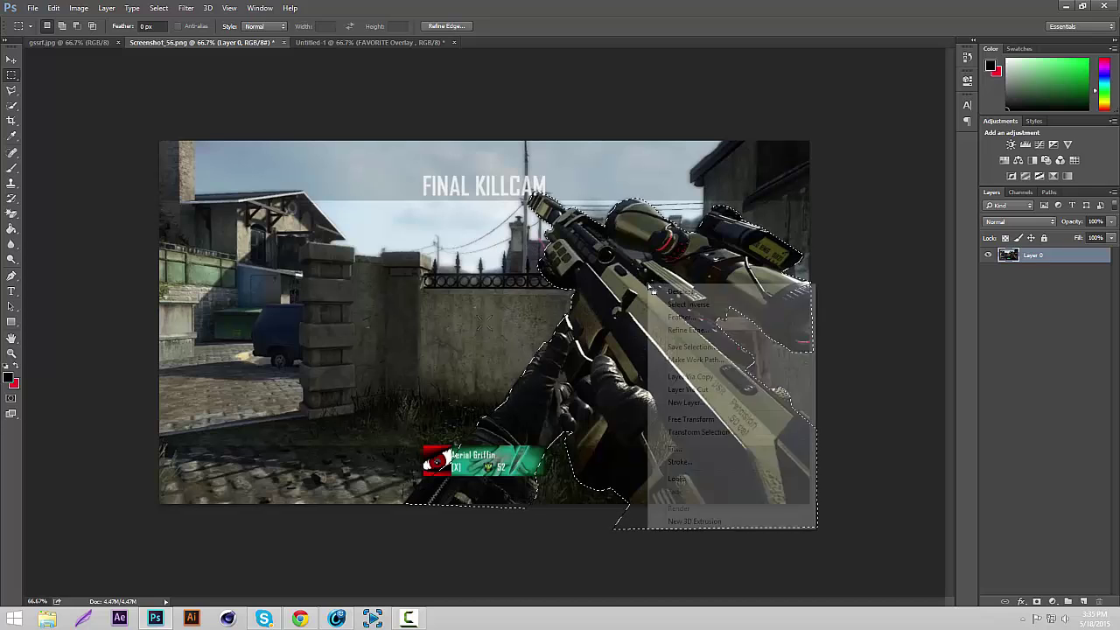
pyautogui.click(700, 379)
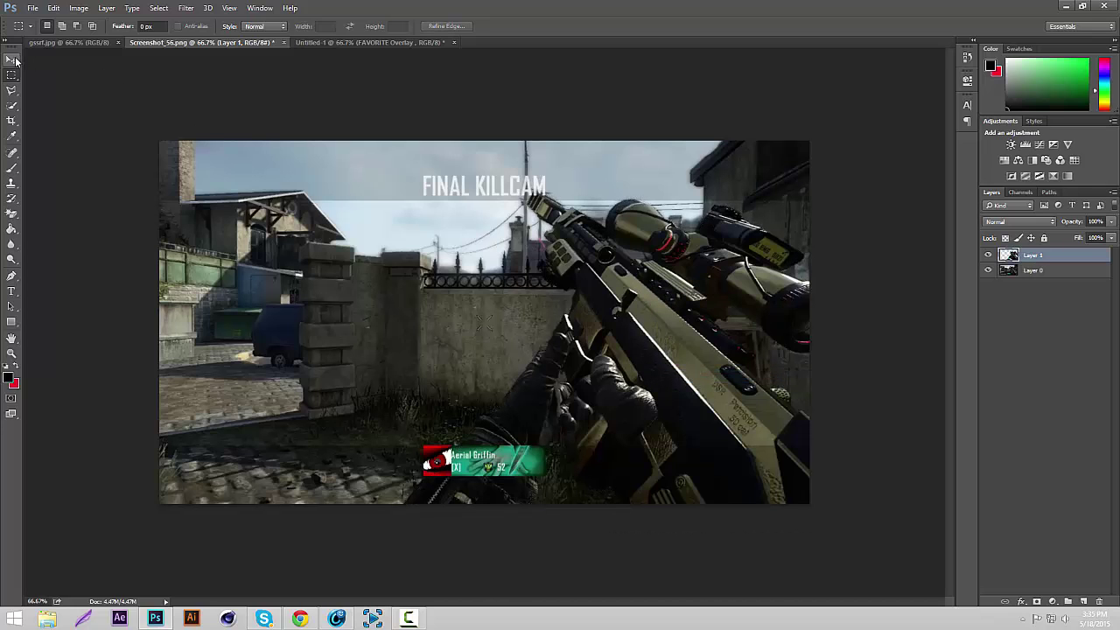
# Select the player card rectangle at the base of the image on Layer 0 and copy it to its own layer
pyautogui.click(12, 60)
pyautogui.hotkey('ctrl', '1')
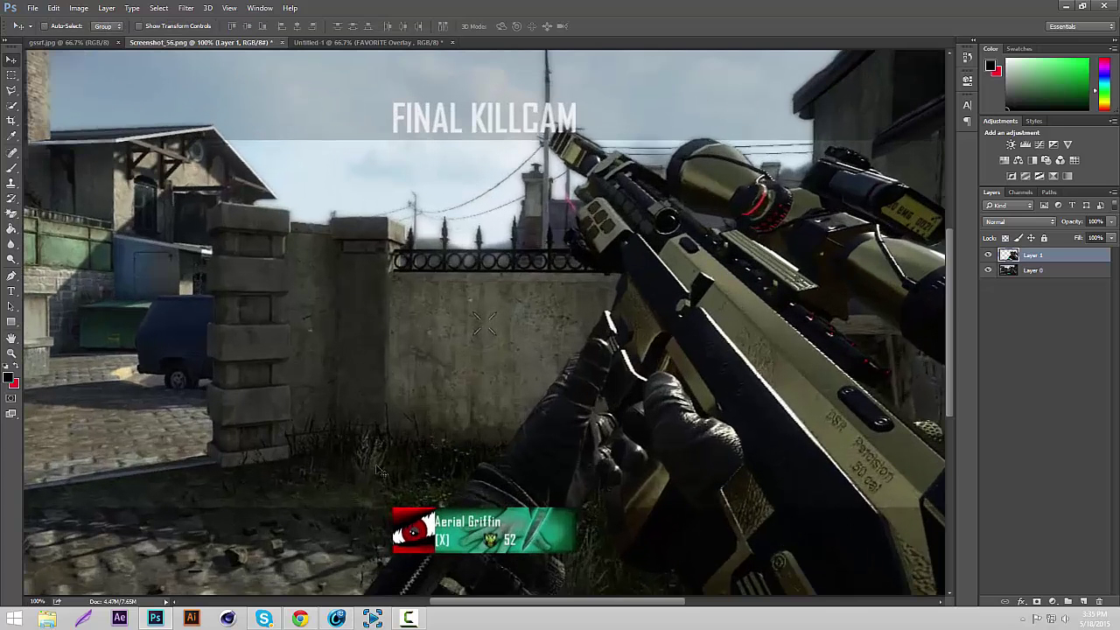
pyautogui.scroll(-2, 891, 394)
pyautogui.click(1059, 271)
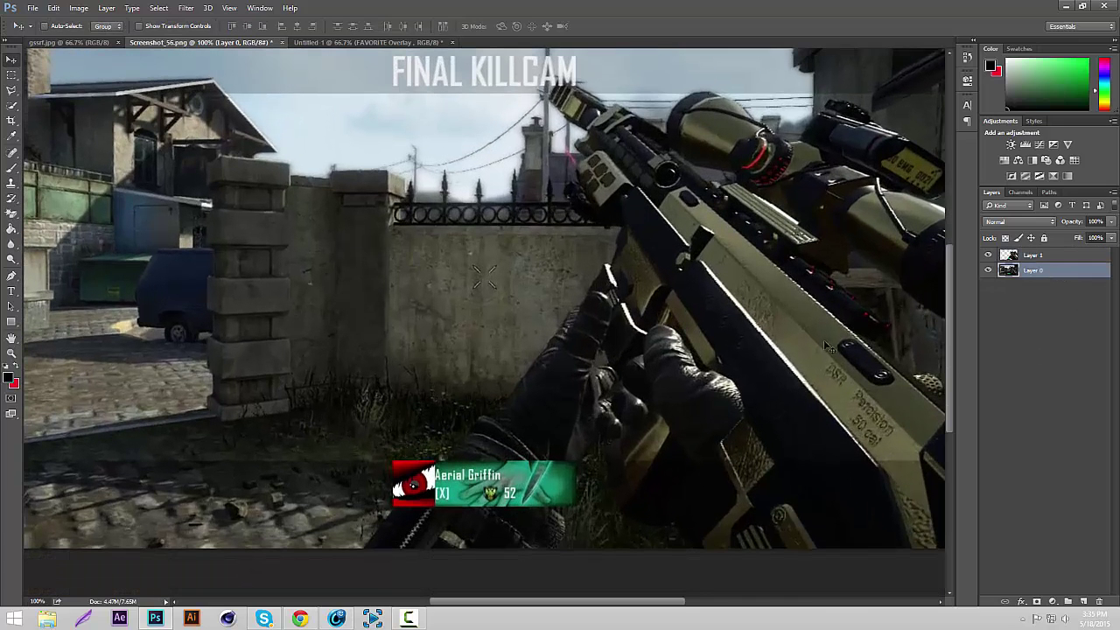
pyautogui.click(12, 76)
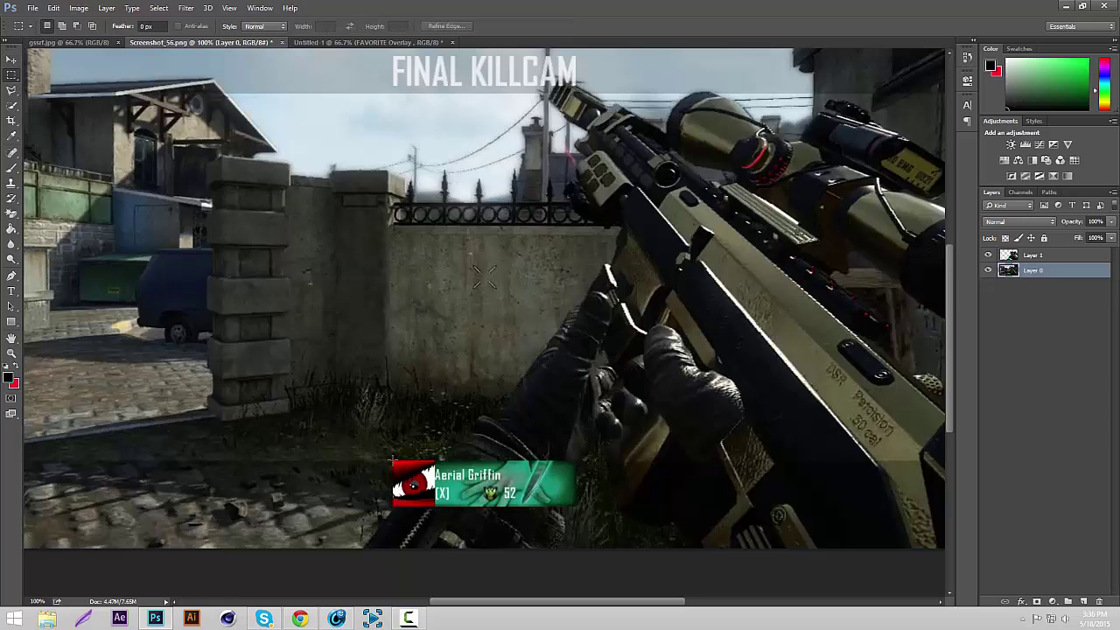
pyautogui.moveTo(393, 460); pyautogui.dragTo(576, 504)
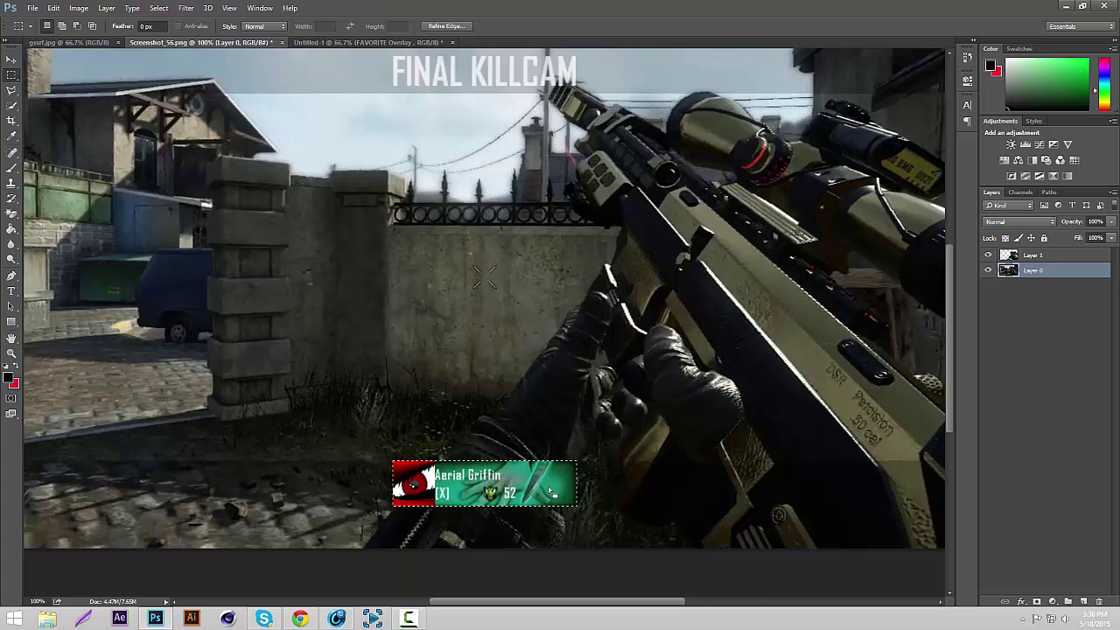
pyautogui.rightClick(553, 495)
pyautogui.click(595, 333)
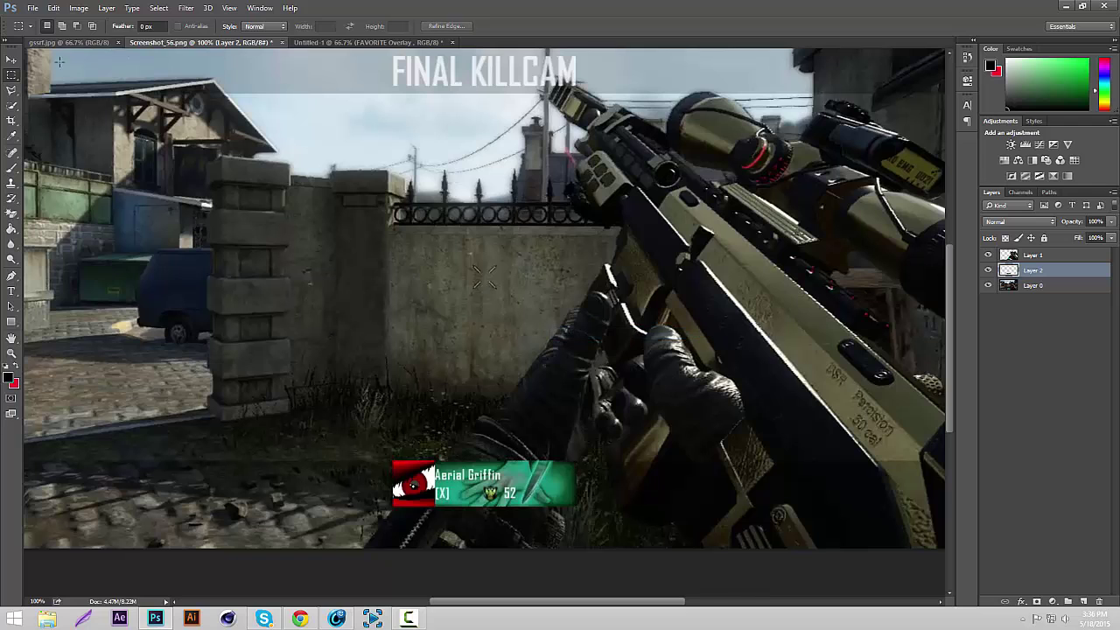
# Move the player card layer above the rifle layer in the layer stack
pyautogui.click(11, 62)
pyautogui.moveTo(1078, 271); pyautogui.dragTo(1078, 259)
pyautogui.hotkey('ctrl', '-')
pyautogui.hotkey('ctrl', '+')
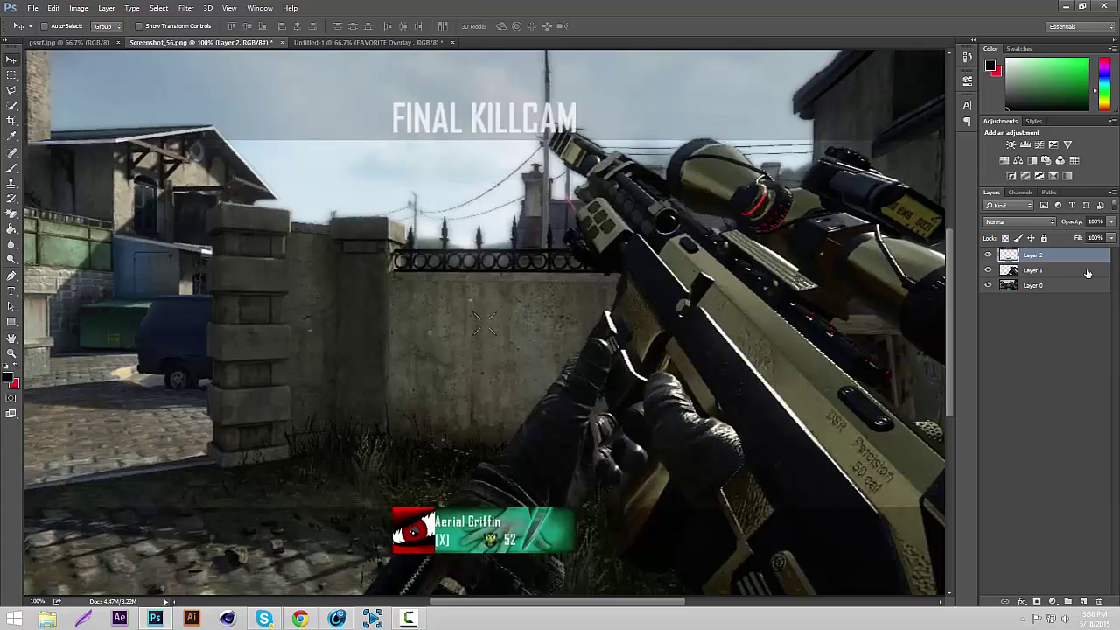
# Add a stroke to the rifle layer with color ffffff, outside position and a size of 4 px
pyautogui.doubleClick(1077, 273)
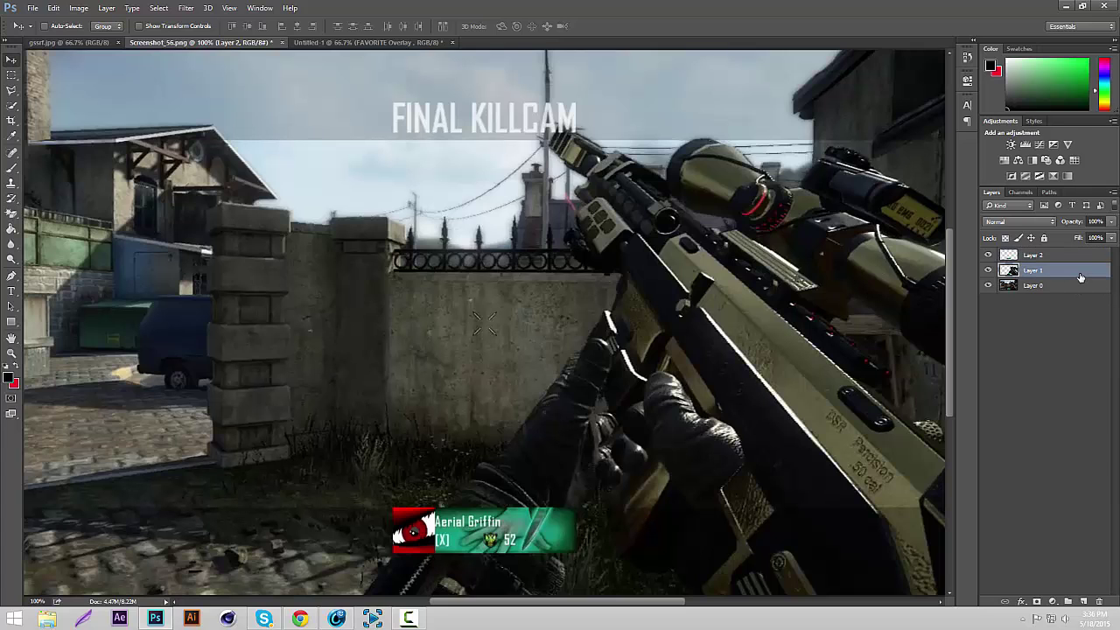
pyautogui.moveTo(817, 106); pyautogui.dragTo(202, 118)
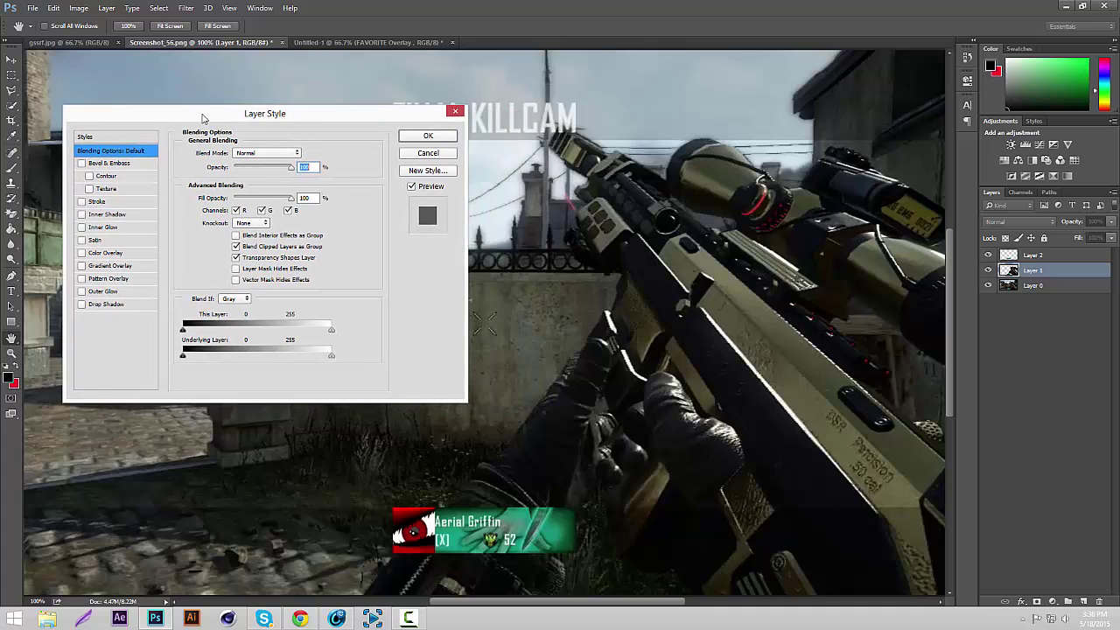
pyautogui.click(96, 202)
pyautogui.click(210, 234)
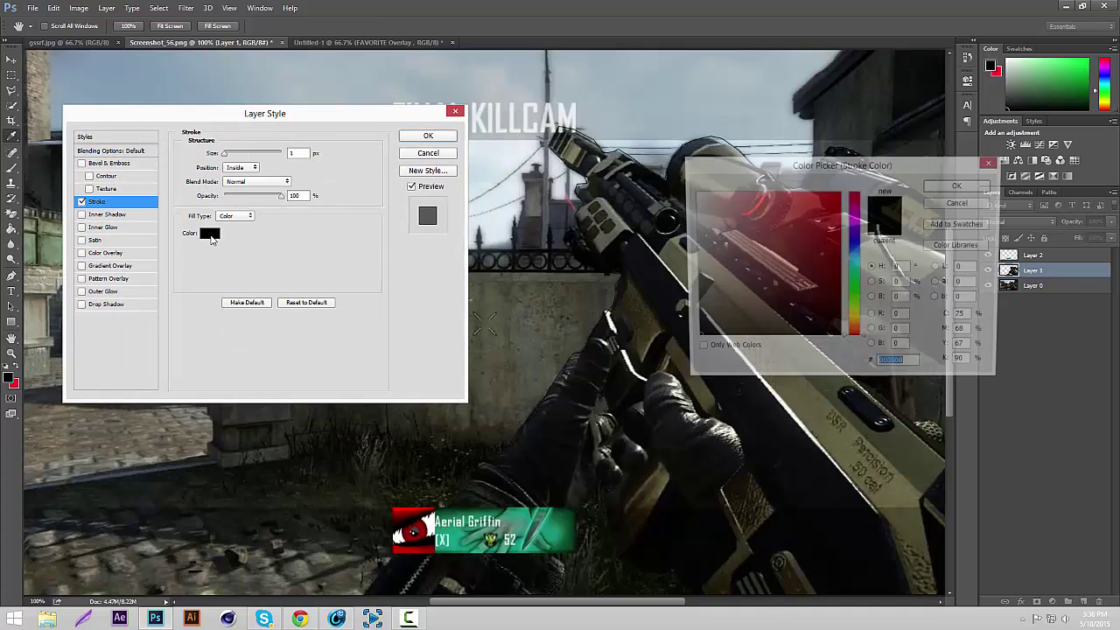
pyautogui.write('ffffff')
pyautogui.click(960, 186)
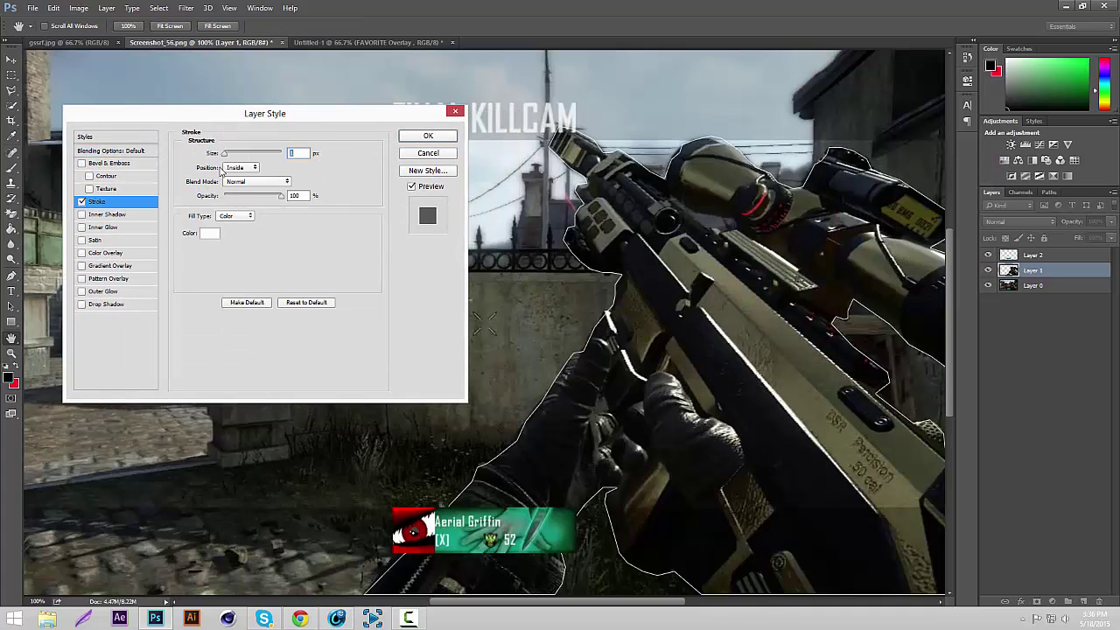
pyautogui.click(245, 168)
pyautogui.click(238, 175)
pyautogui.moveTo(225, 154); pyautogui.dragTo(226, 156)
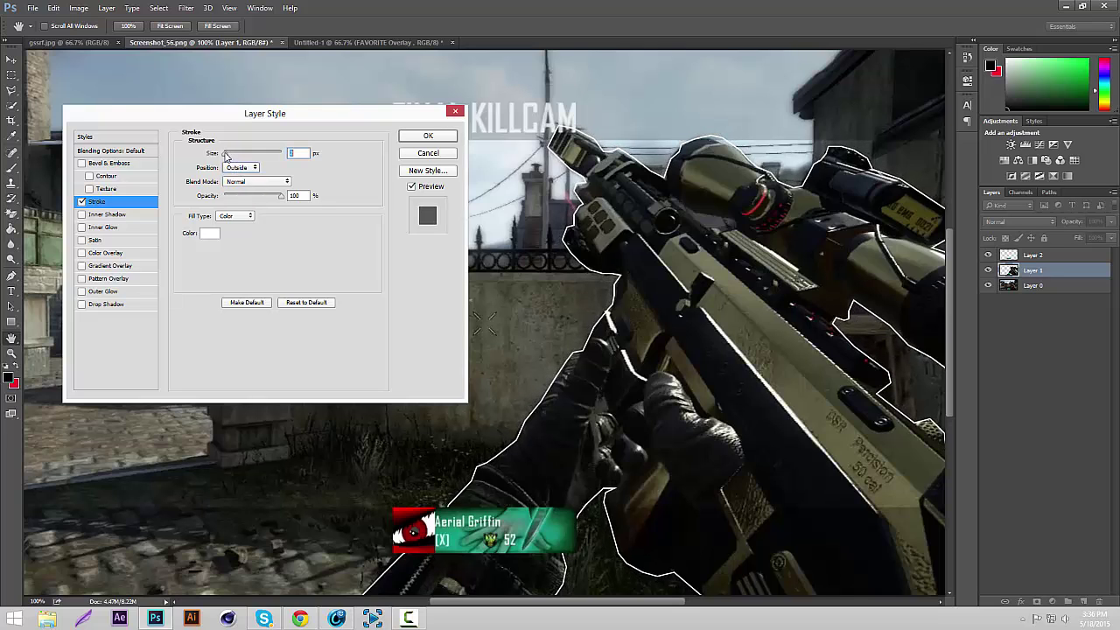
pyautogui.write('4')
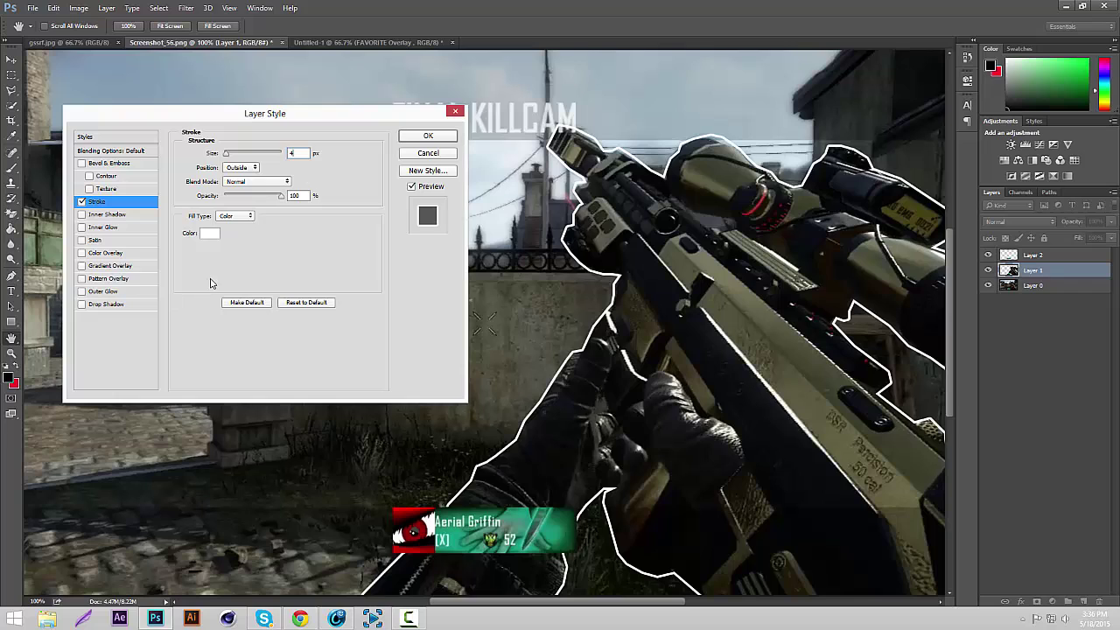
# Add a white Inner Glow to the rifle layer with Vivid Light blending, 72% opacity and 57 px size
pyautogui.click(103, 226)
pyautogui.click(252, 154)
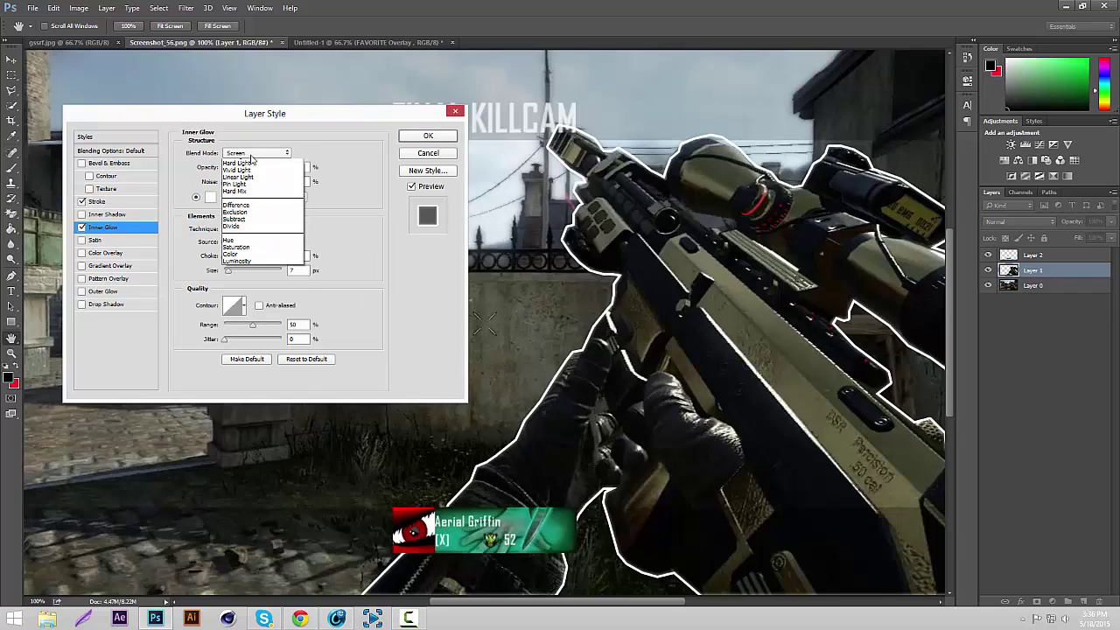
pyautogui.click(254, 290)
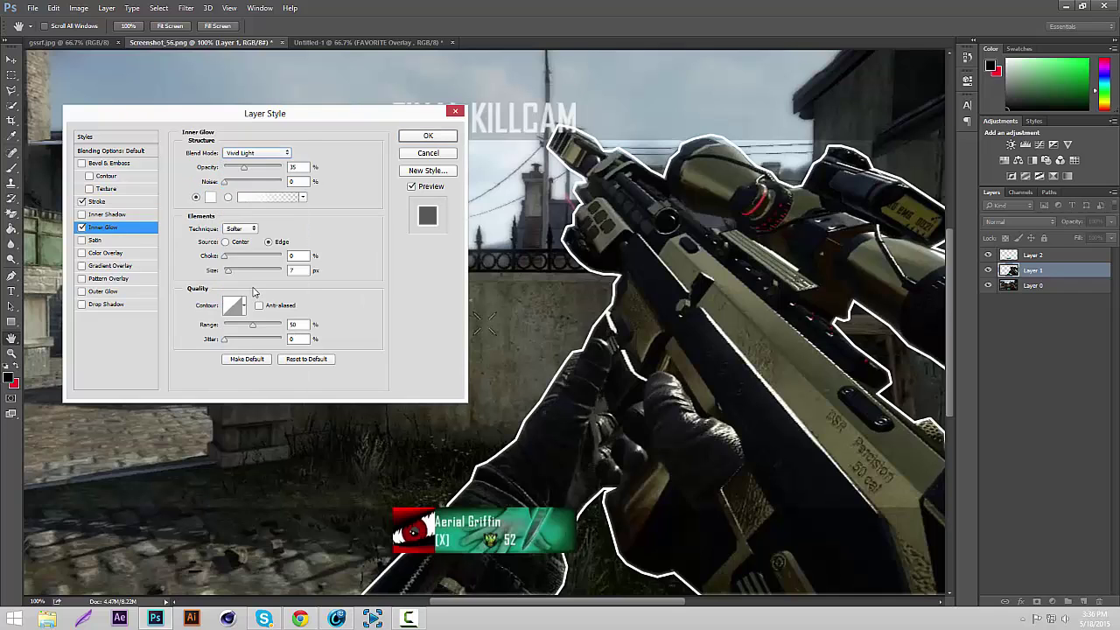
pyautogui.click(266, 166)
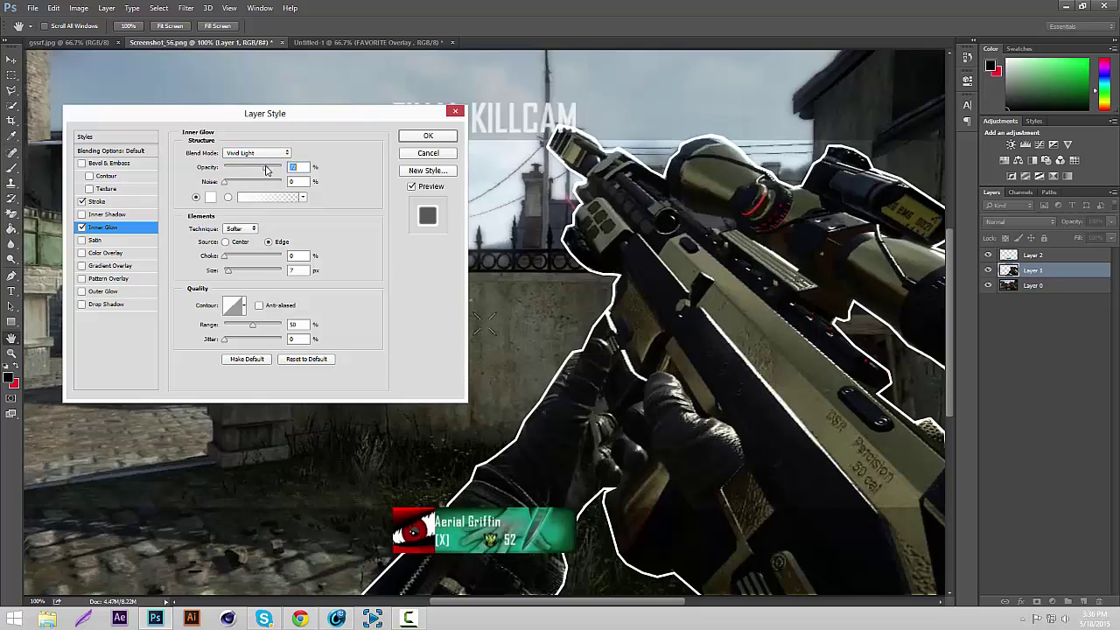
pyautogui.moveTo(234, 273); pyautogui.dragTo(240, 274)
pyautogui.click(82, 228)
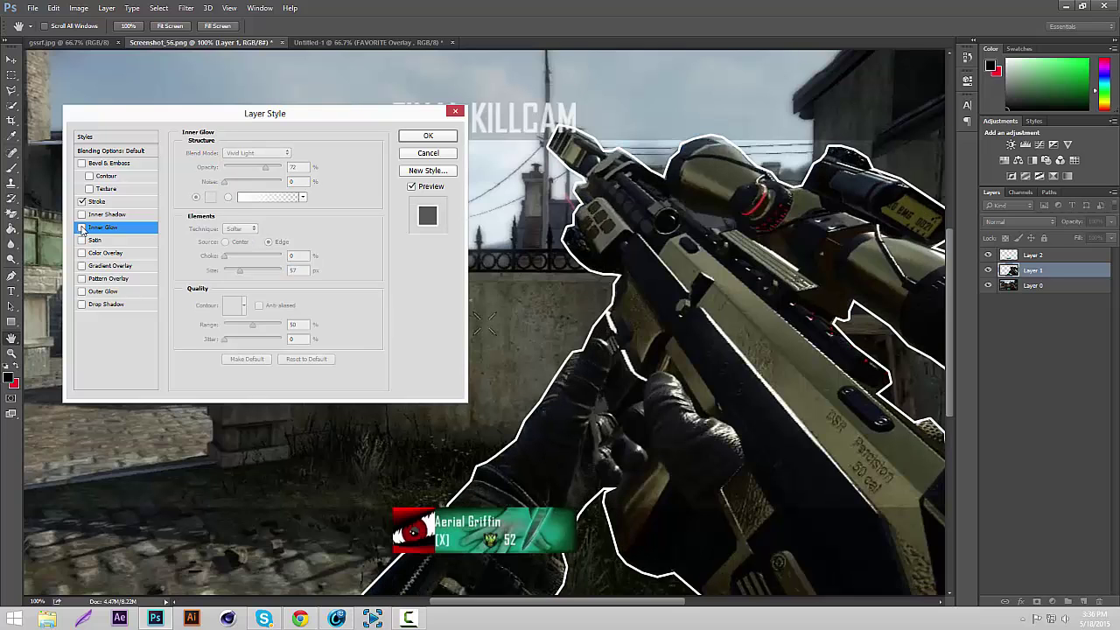
pyautogui.click(82, 227)
# Add a Drop Shadow to the rifle layer with 100% opacity, 0 px distance, 24% spread and 35 px size, and apply the layer style
pyautogui.click(109, 305)
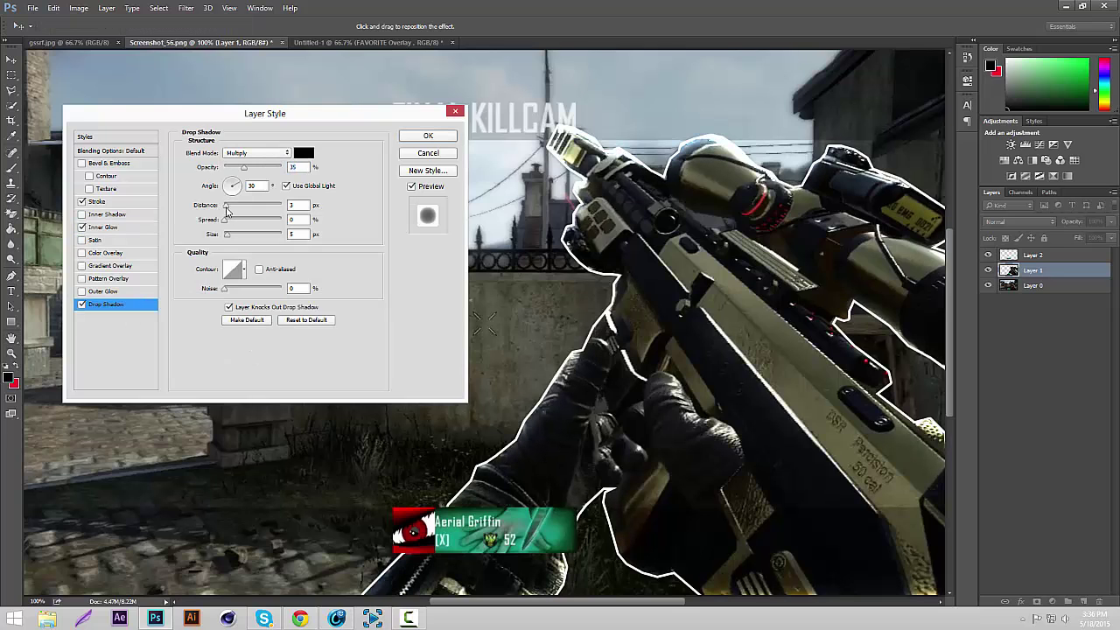
pyautogui.moveTo(270, 171); pyautogui.dragTo(288, 169)
pyautogui.click(238, 221)
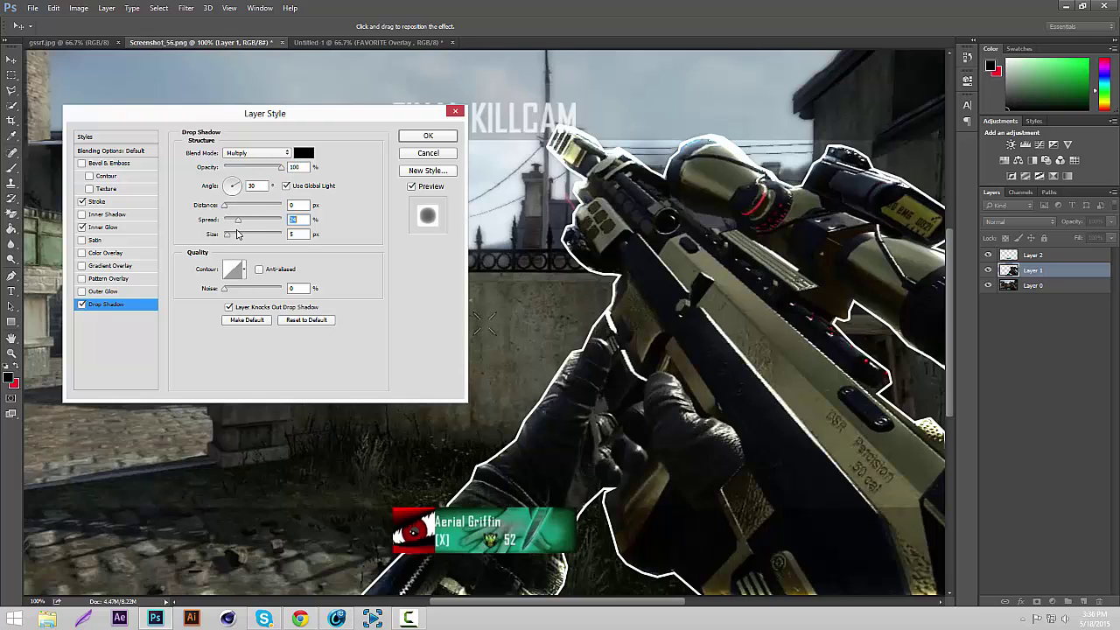
pyautogui.moveTo(237, 234); pyautogui.dragTo(235, 238)
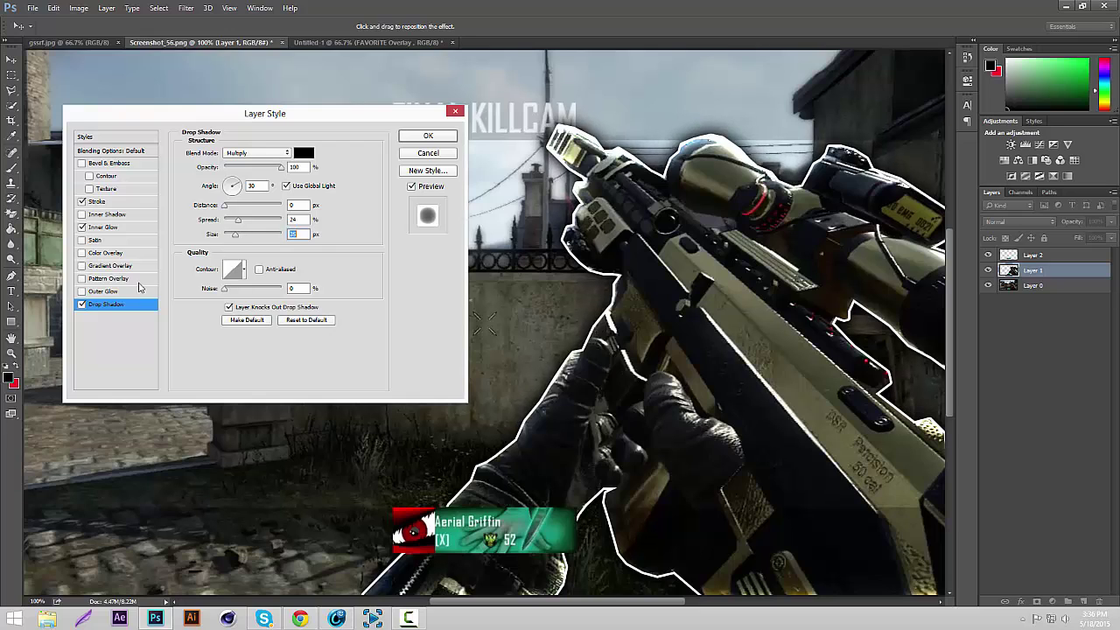
pyautogui.click(82, 304)
pyautogui.click(81, 303)
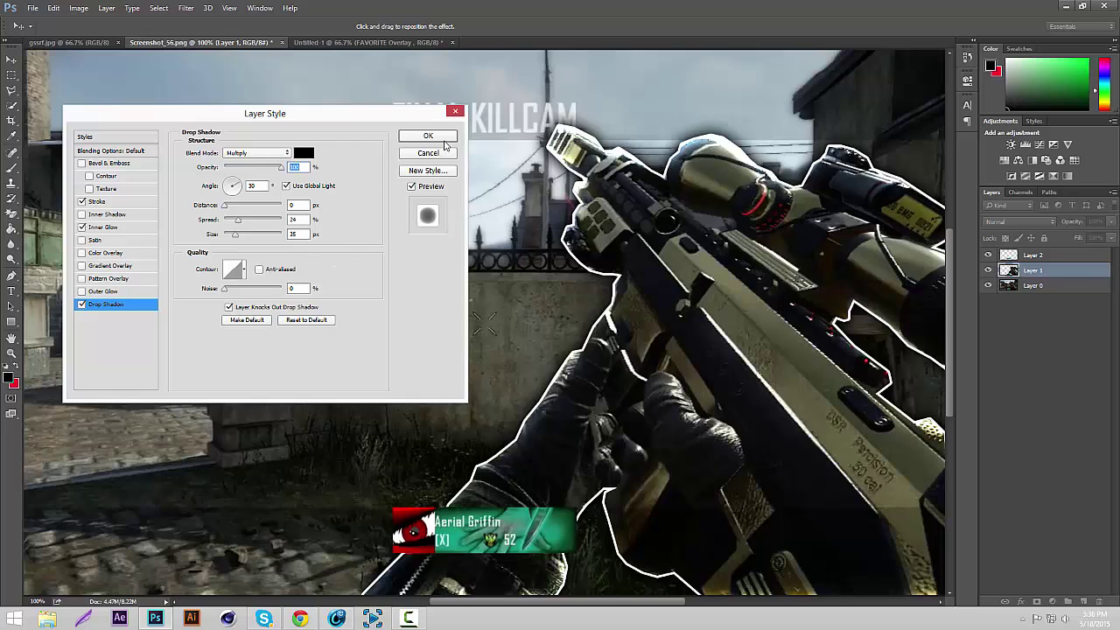
pyautogui.click(442, 138)
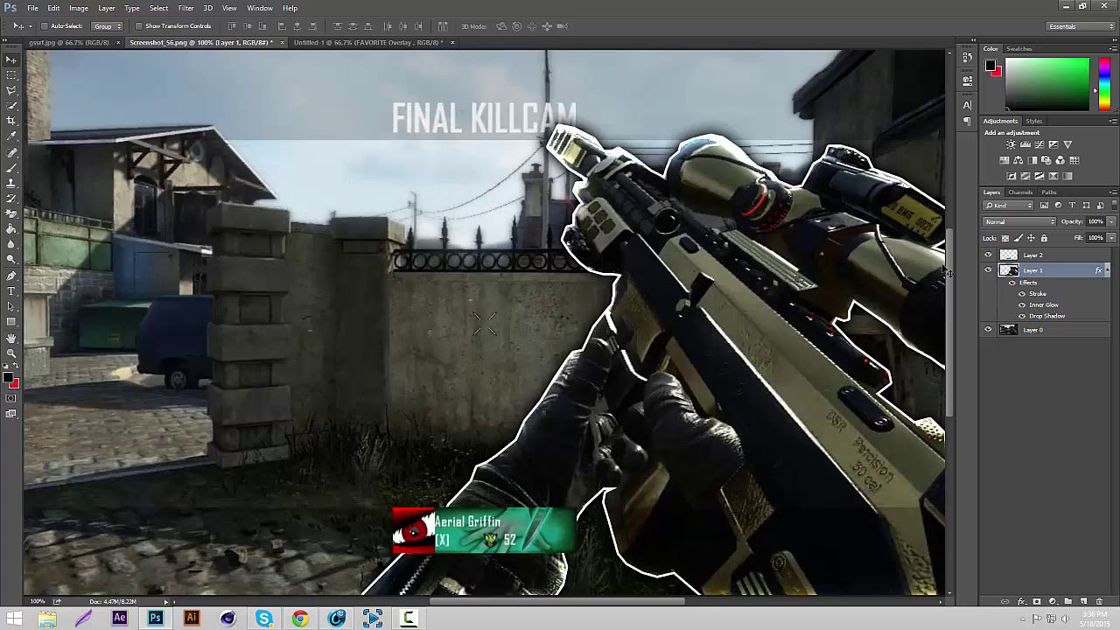
# Add a Drop Shadow to the player card layer with 100% opacity, 0 px distance, 13% spread and a larger size
pyautogui.click(1082, 257)
pyautogui.doubleClick(1082, 259)
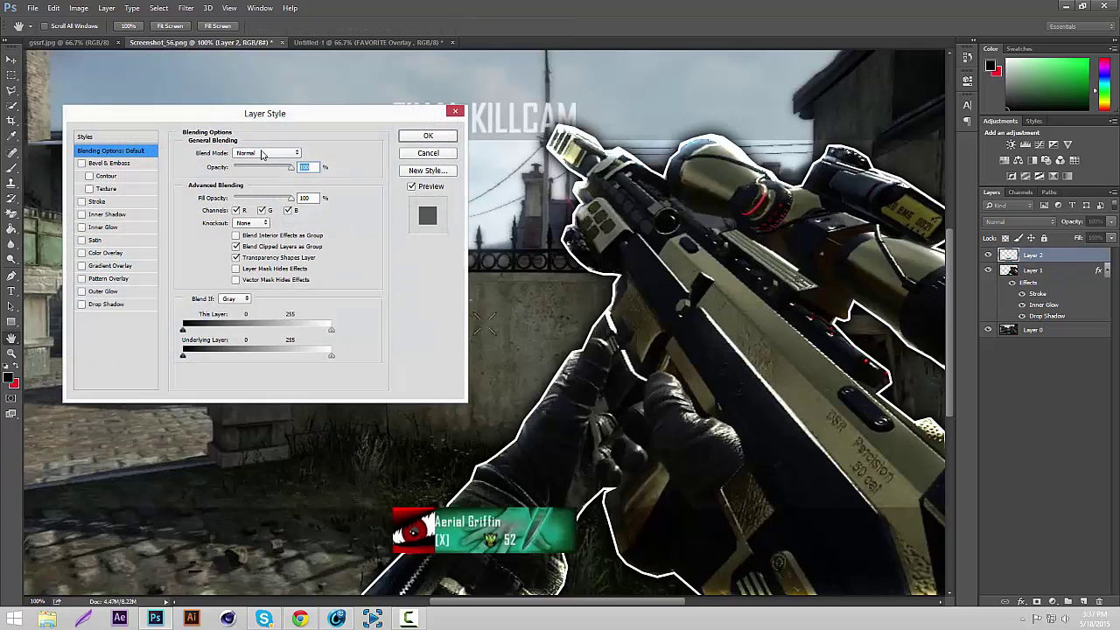
pyautogui.moveTo(269, 120); pyautogui.dragTo(270, 100)
pyautogui.click(106, 283)
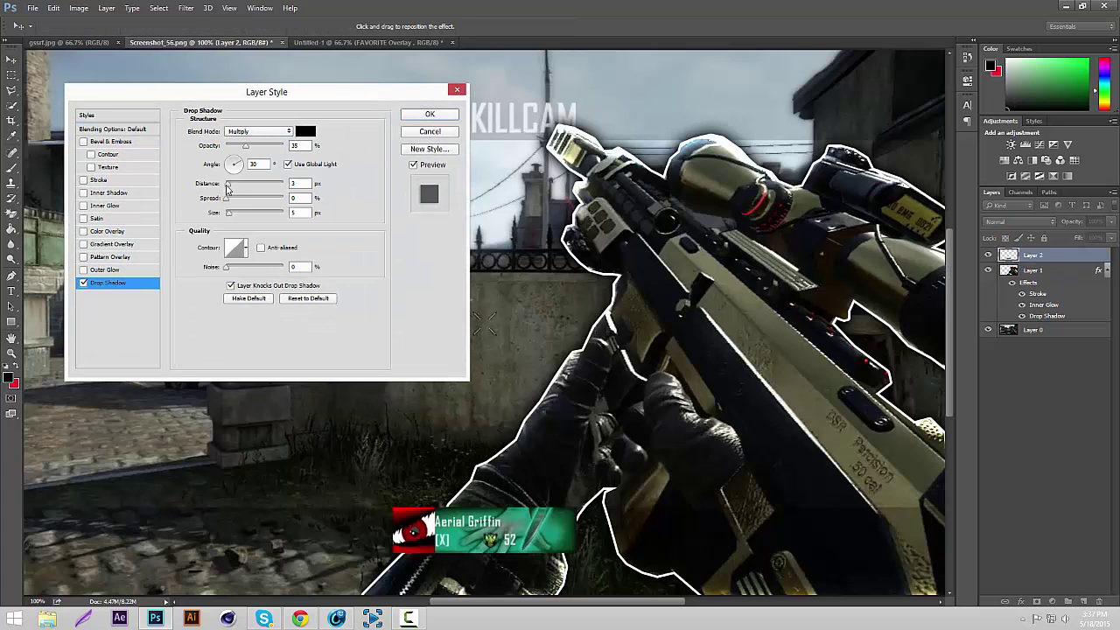
pyautogui.moveTo(228, 186); pyautogui.dragTo(225, 184)
pyautogui.moveTo(245, 145); pyautogui.dragTo(283, 145)
pyautogui.moveTo(225, 198); pyautogui.dragTo(236, 213)
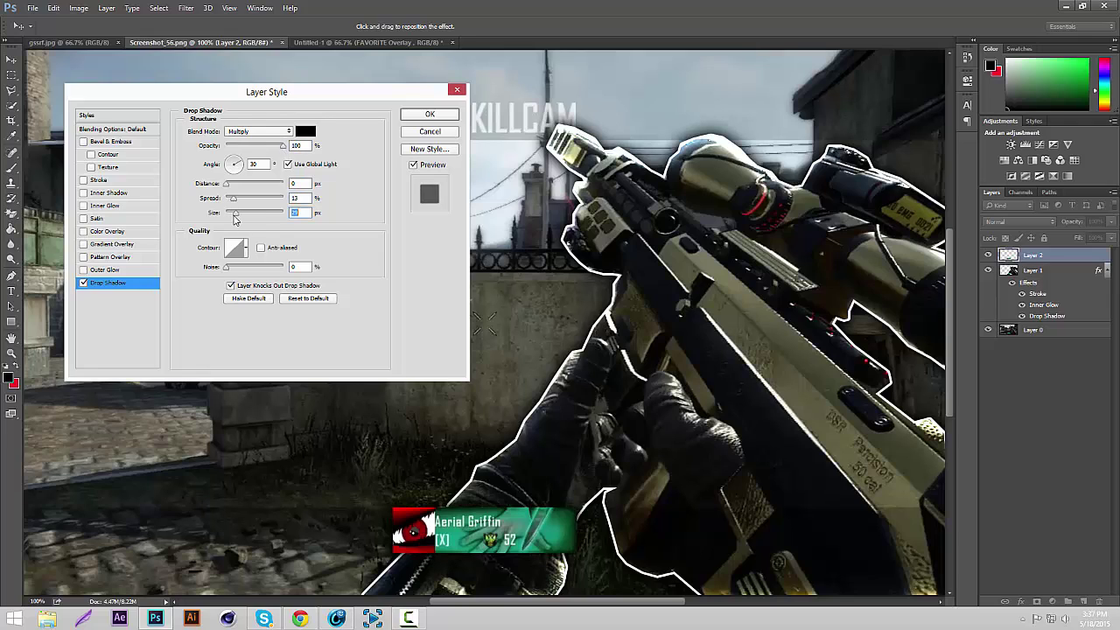
# Add a white Inner Glow to the player card layer with Vivid Light blending, 73% opacity and a slightly larger size, and apply the style
pyautogui.click(103, 206)
pyautogui.click(257, 131)
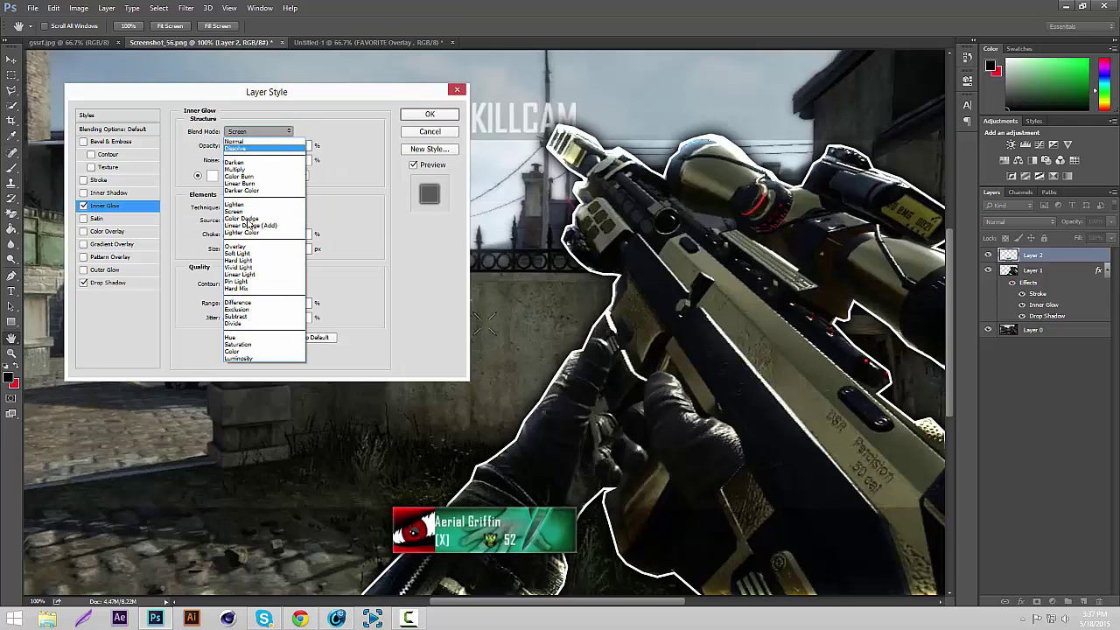
pyautogui.click(251, 267)
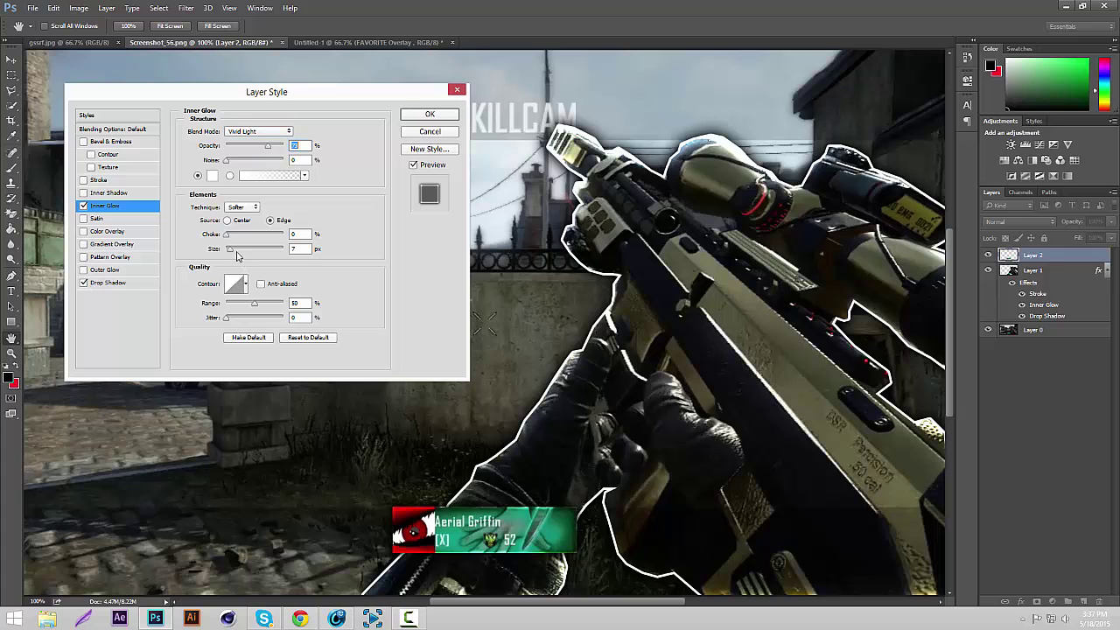
pyautogui.moveTo(231, 249); pyautogui.dragTo(234, 250)
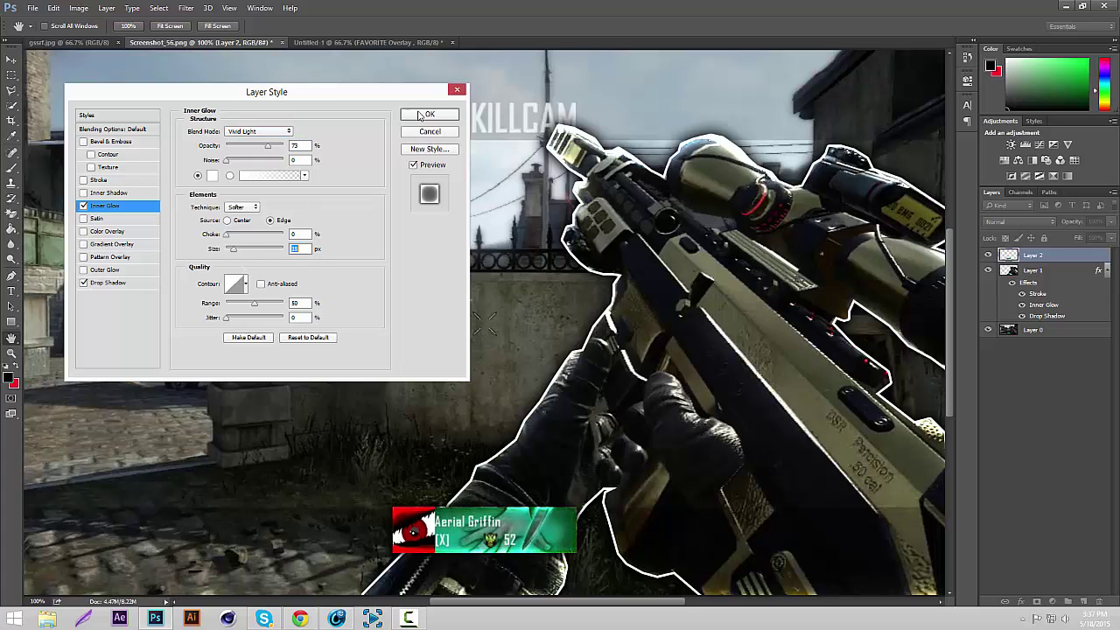
pyautogui.click(420, 116)
# Collapse the effects lists of the player card and rifle layers
pyautogui.press('v')
pyautogui.hotkey('ctrl', '-')
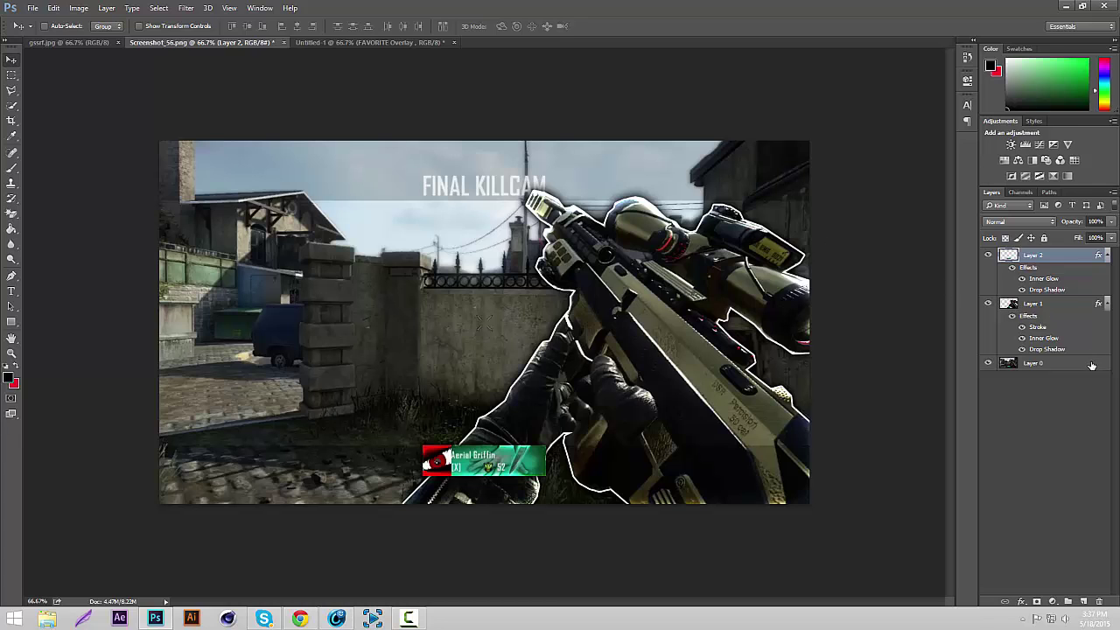
pyautogui.click(1108, 255)
pyautogui.click(1108, 271)
# Add a white Inner Glow to background Layer 0 with Vivid Light blending, 45% opacity and 57 px size, and apply it
pyautogui.doubleClick(1087, 289)
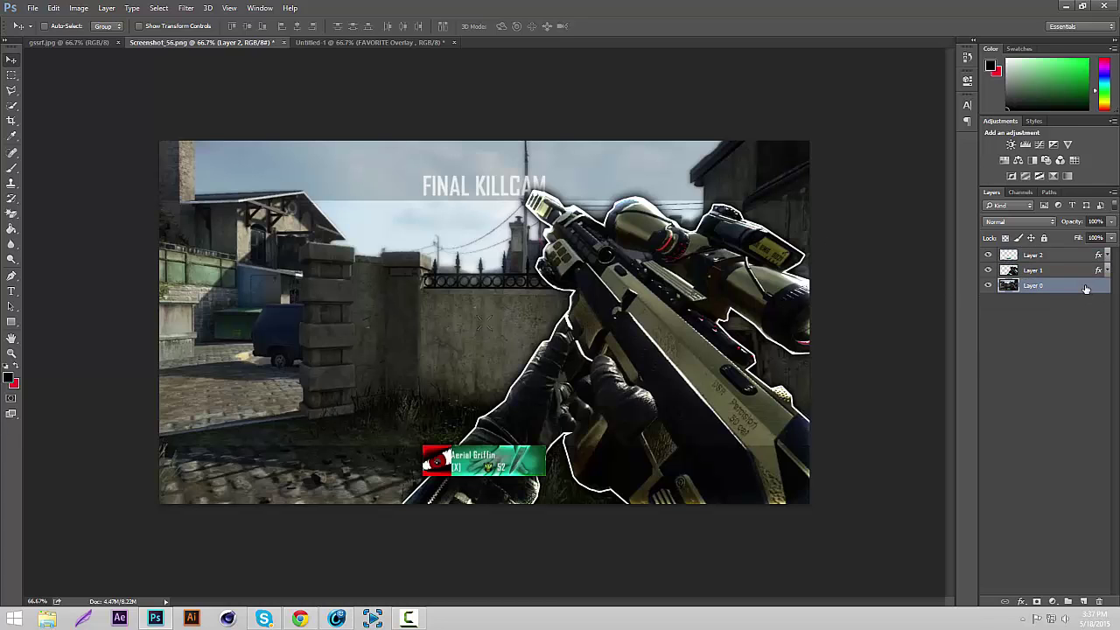
pyautogui.moveTo(826, 160); pyautogui.dragTo(834, 157)
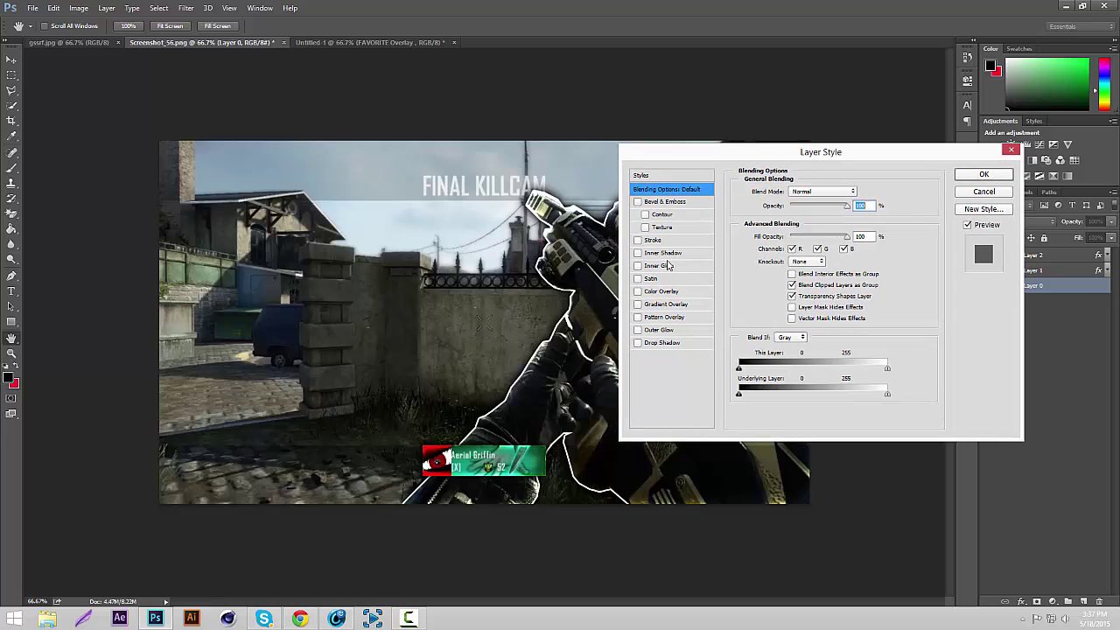
pyautogui.click(666, 266)
pyautogui.click(812, 190)
pyautogui.click(798, 322)
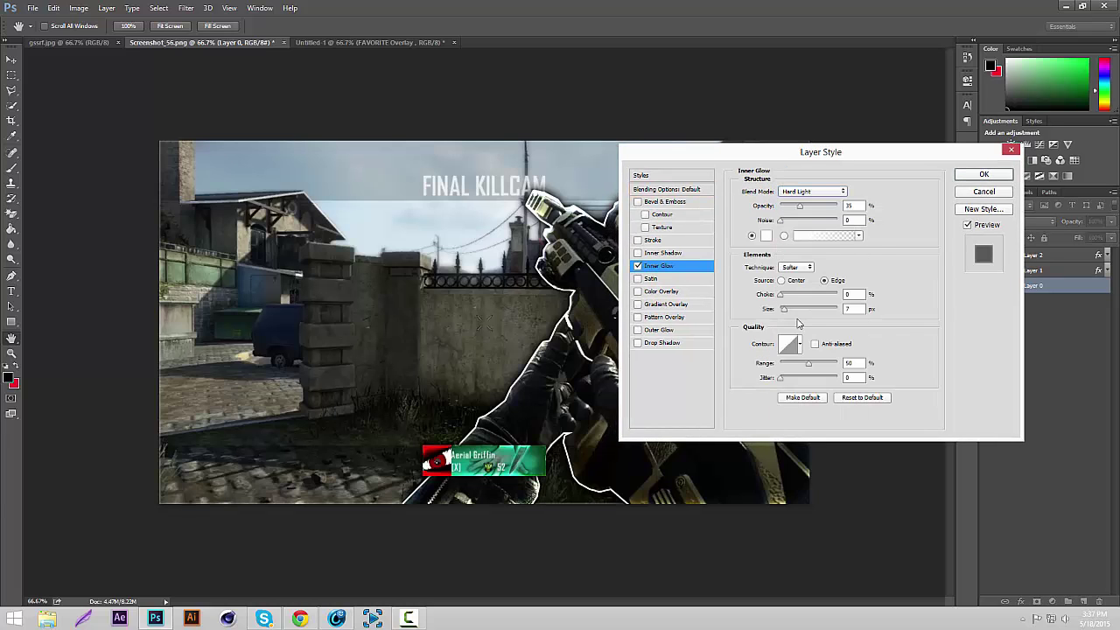
pyautogui.press('Down')
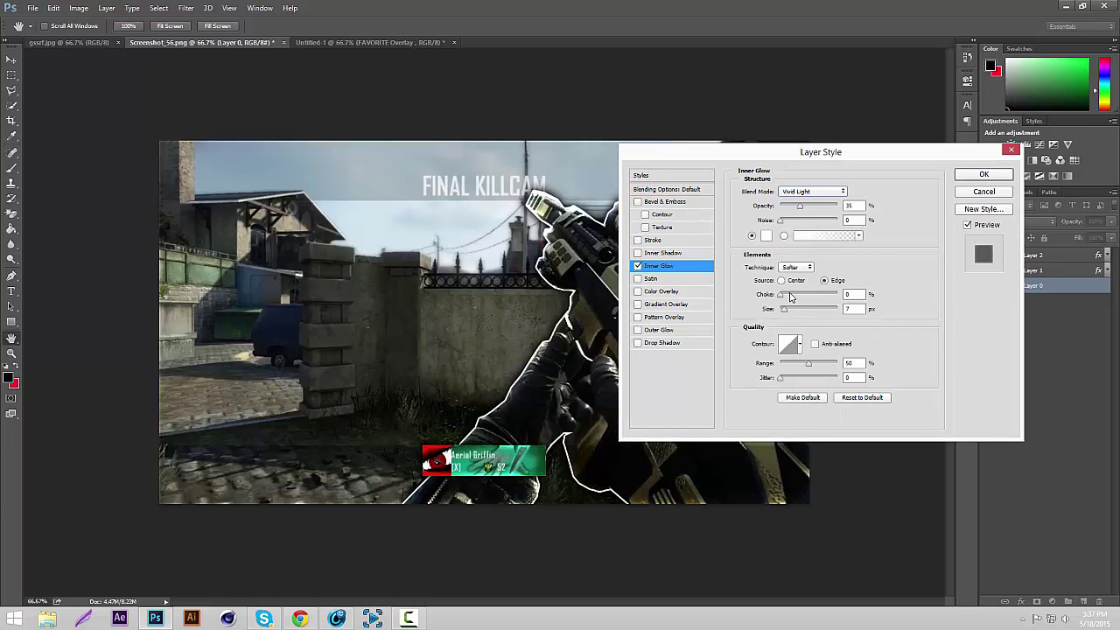
pyautogui.click(825, 205)
pyautogui.moveTo(784, 309); pyautogui.dragTo(797, 312)
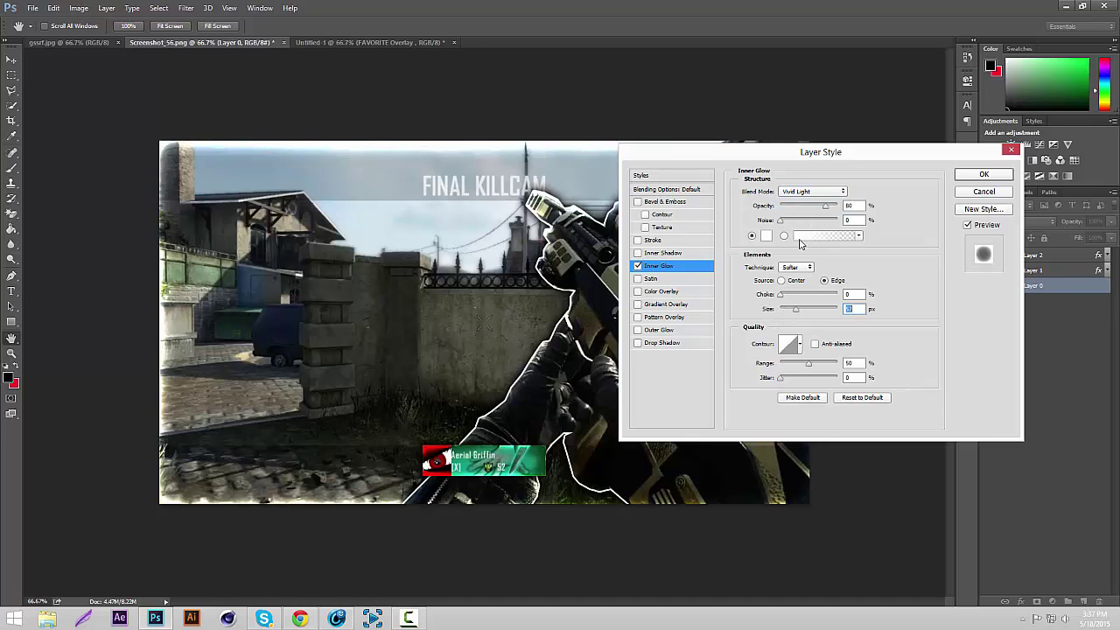
pyautogui.click(806, 206)
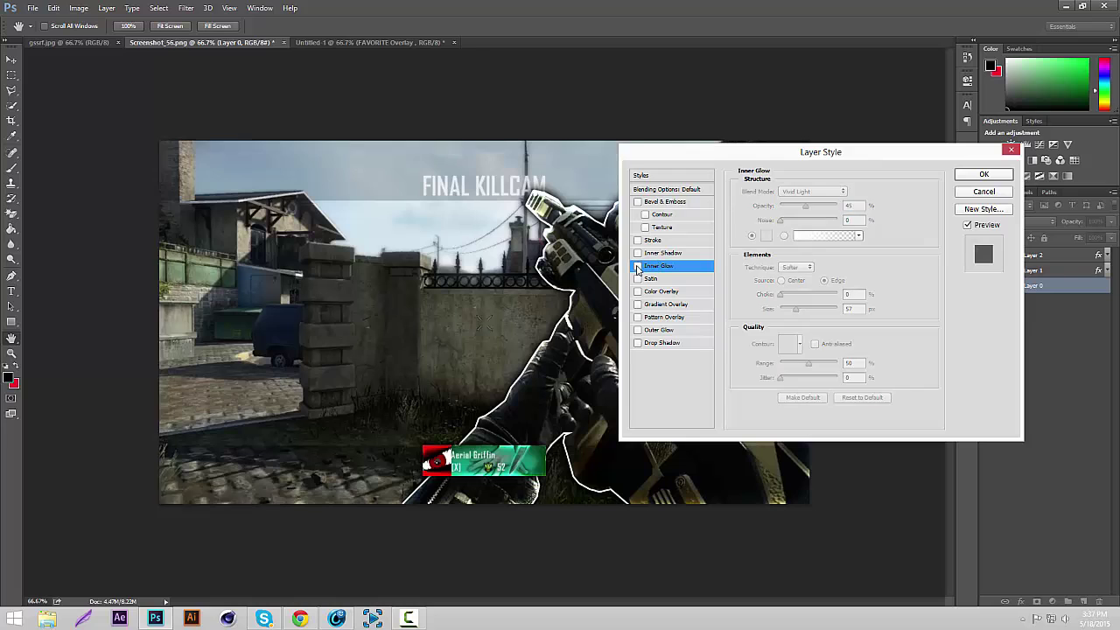
pyautogui.click(985, 175)
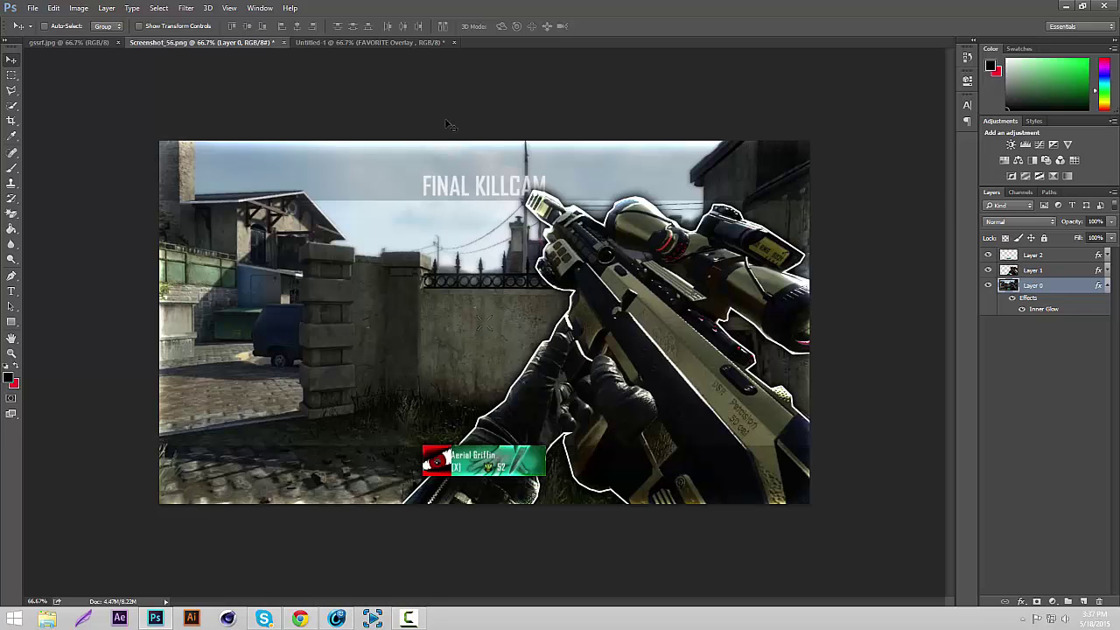
# Check the finished gssrf.jpg example and copy the FAVORITE Overlay layer from Untitled-1 into Screenshot_56.png
pyautogui.click(83, 42)
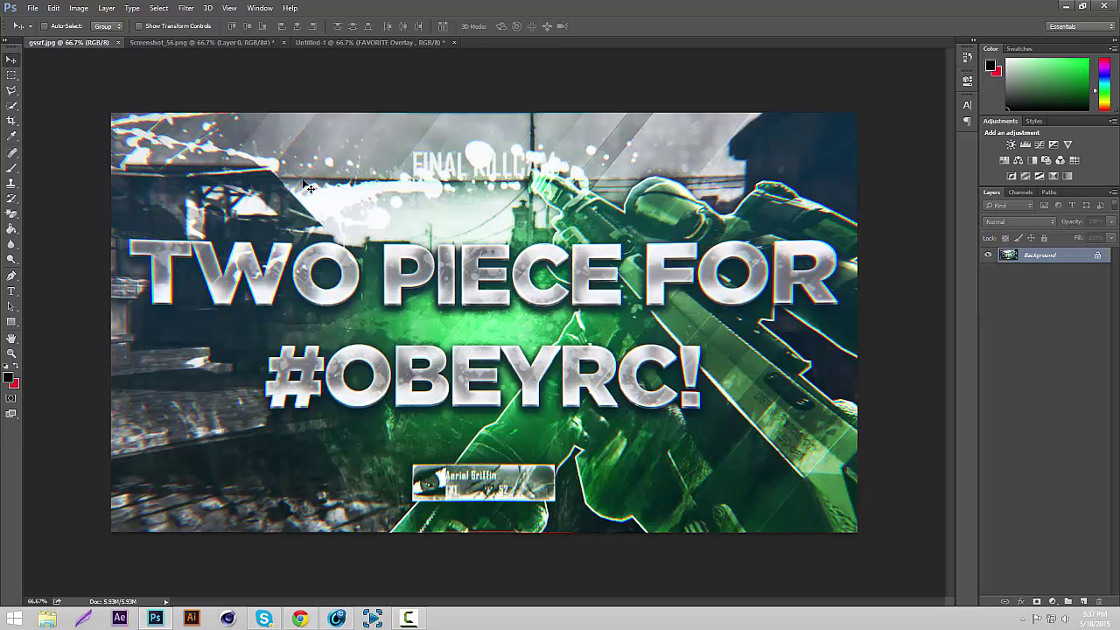
pyautogui.click(258, 42)
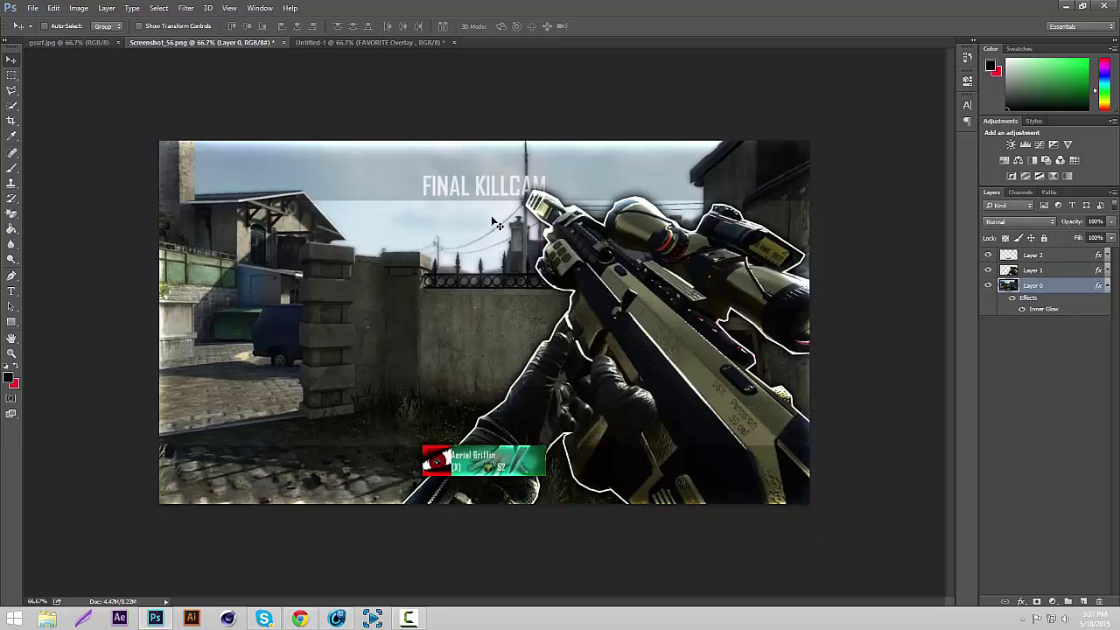
pyautogui.click(347, 43)
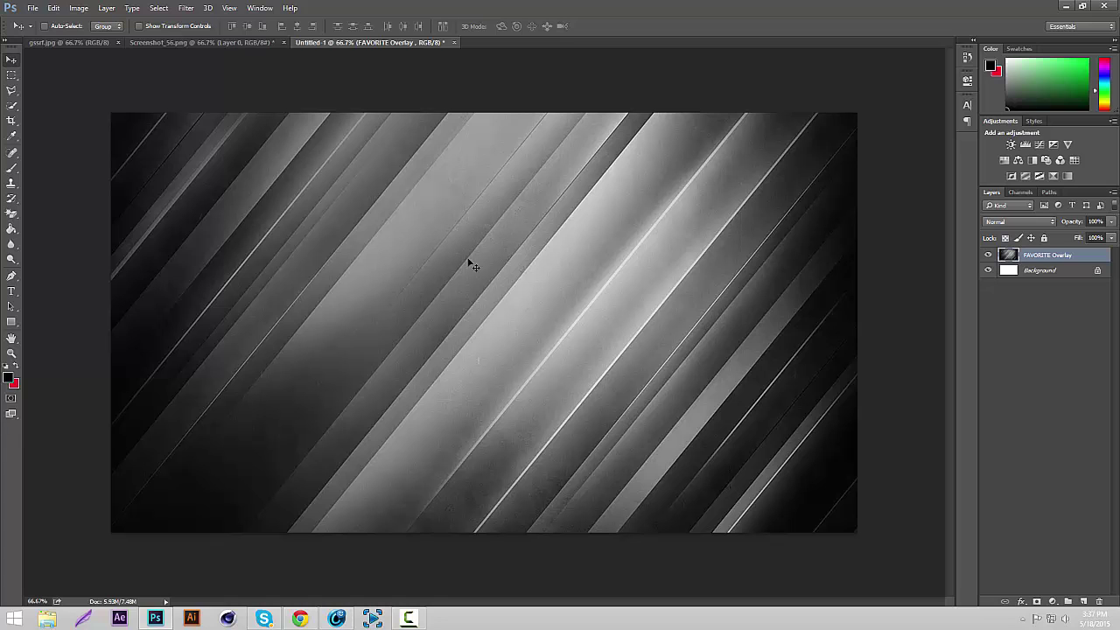
pyautogui.click(71, 41)
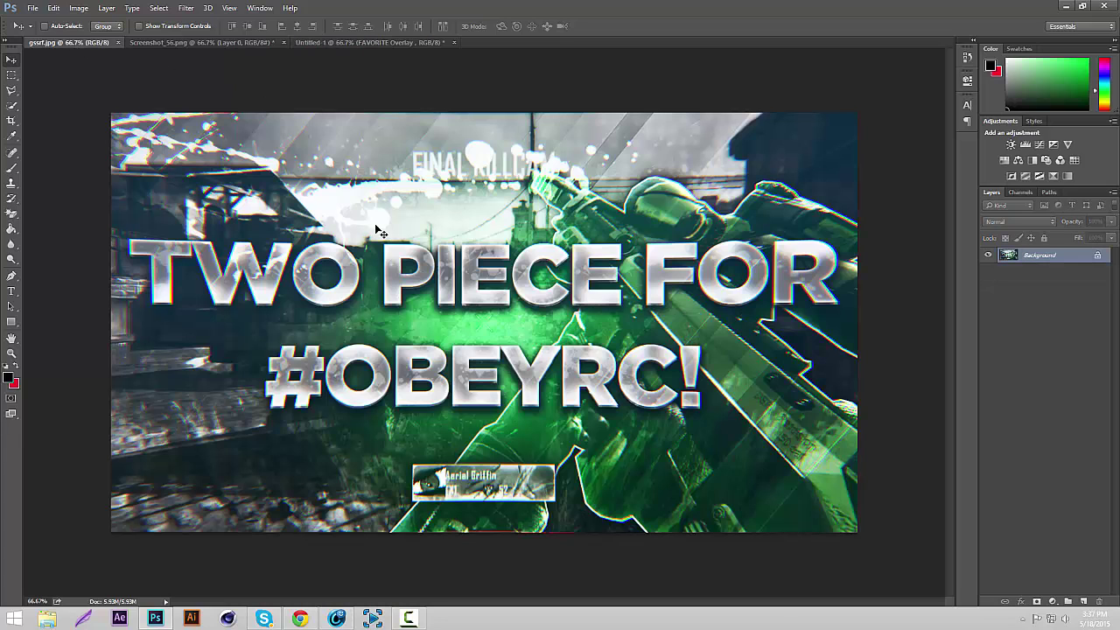
pyautogui.click(389, 42)
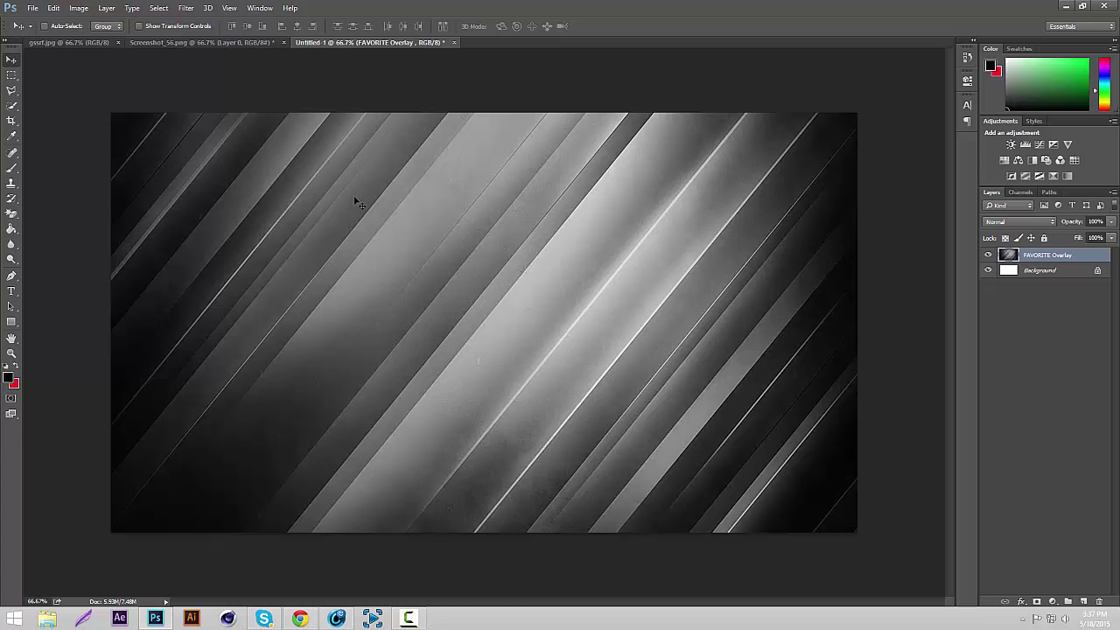
pyautogui.moveTo(254, 121); pyautogui.dragTo(448, 132)
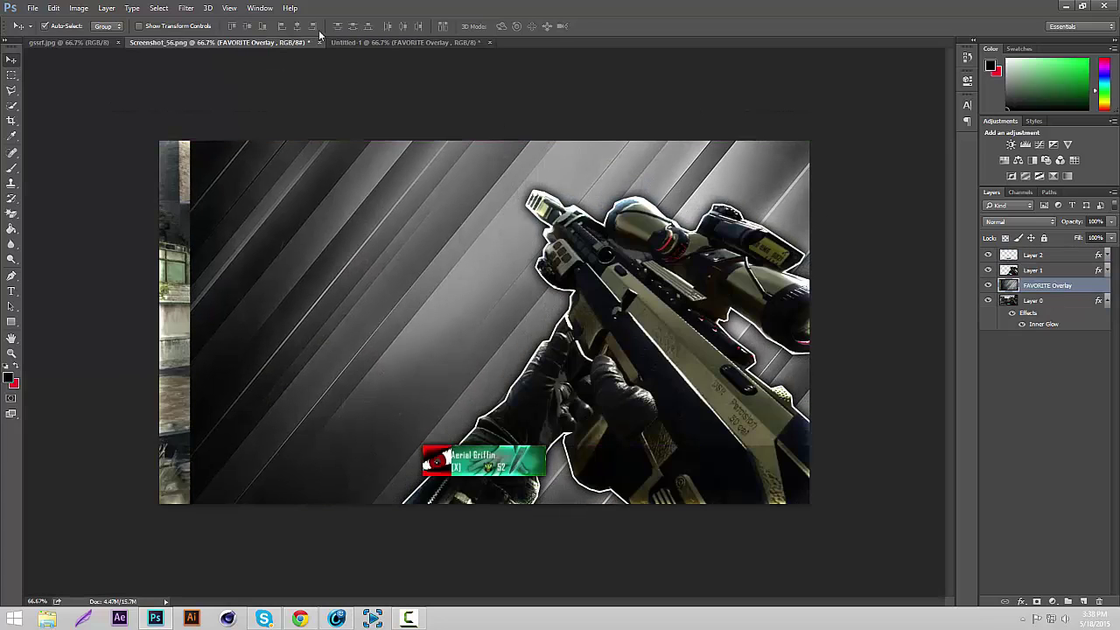
# Center the FAVORITE Overlay layer on the canvas and scale it proportionally to about 88% so it just covers the image
pyautogui.hotkey('ctrl', 'a')
pyautogui.click(299, 27)
pyautogui.click(249, 27)
pyautogui.hotkey('ctrl', 'd')
pyautogui.hotkey('ctrl', 't')
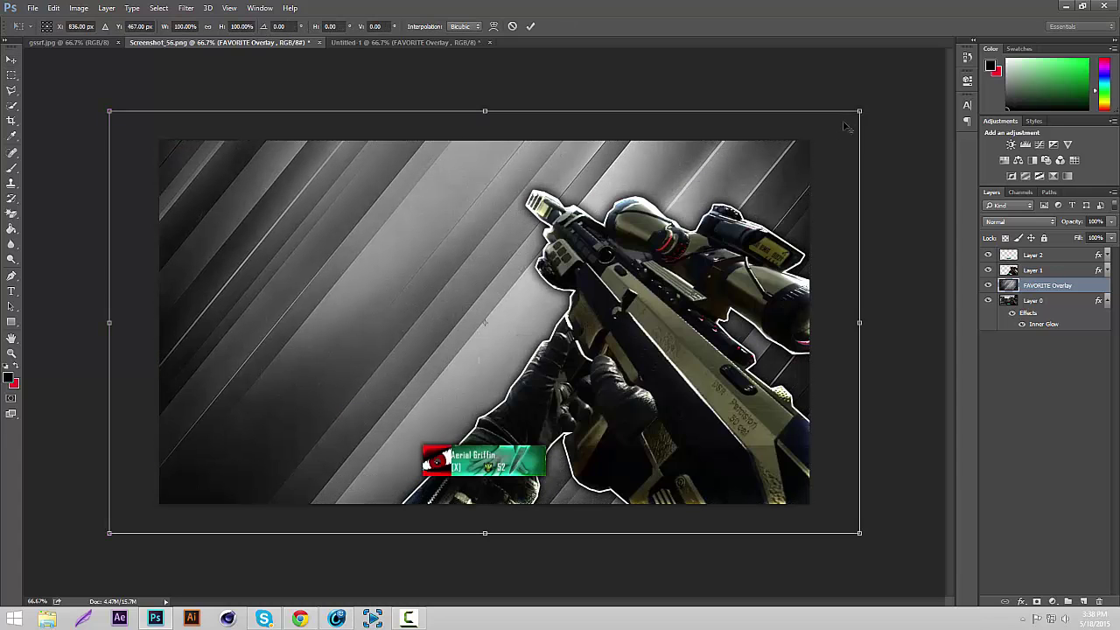
pyautogui.moveTo(859, 112); pyautogui.dragTo(816, 131)
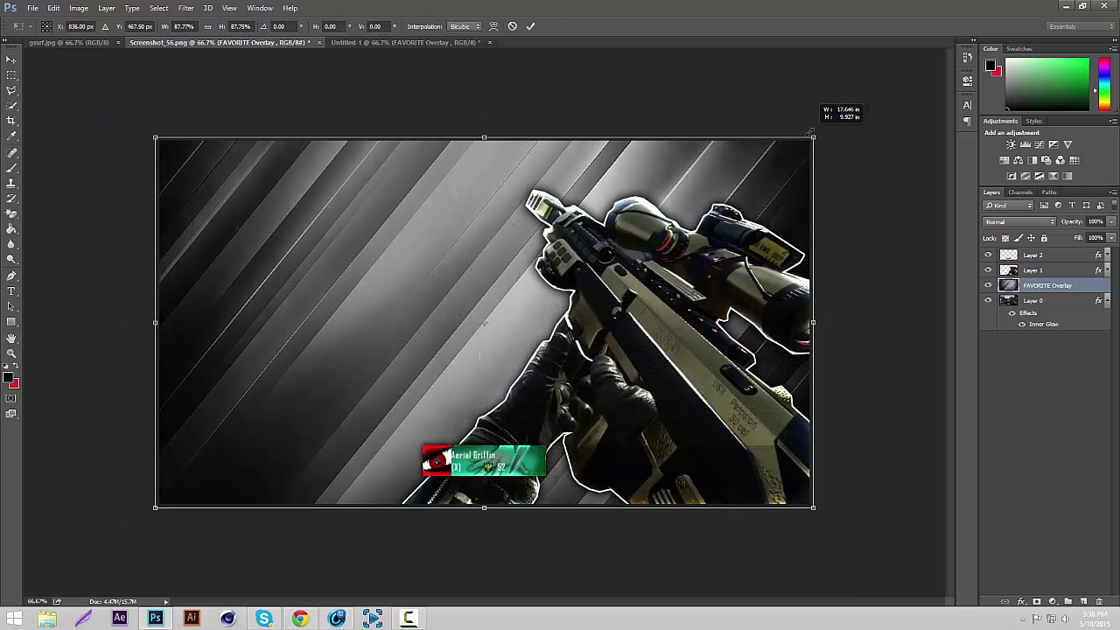
pyautogui.press('Return')
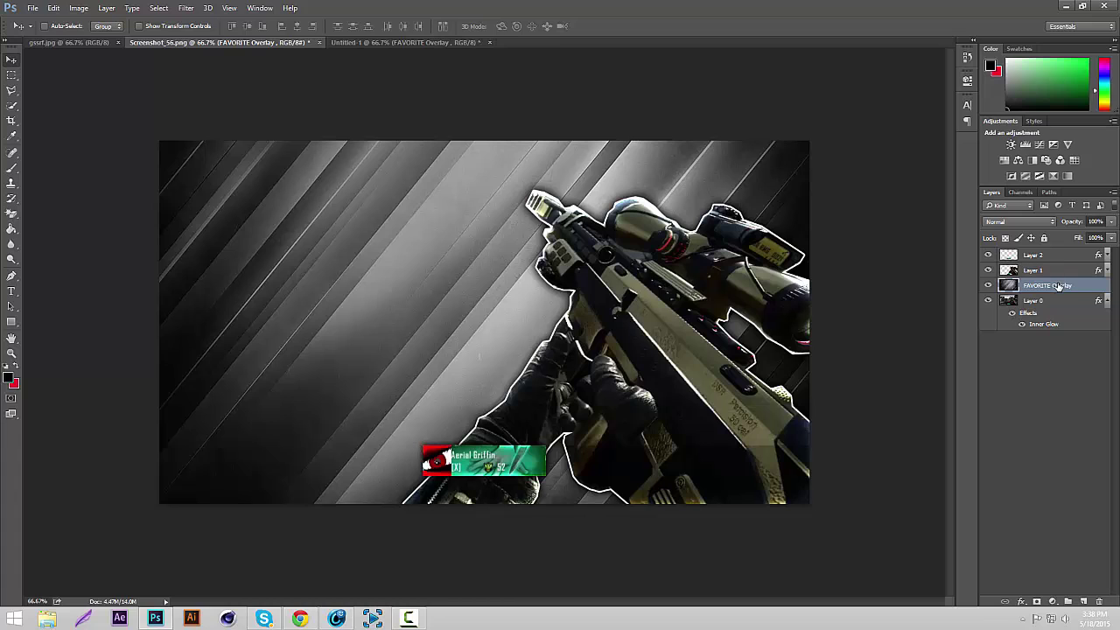
# Move the FAVORITE Overlay layer to the top of the layer stack and set it to Overlay blending at 49% opacity
pyautogui.moveTo(1059, 288); pyautogui.dragTo(1035, 226)
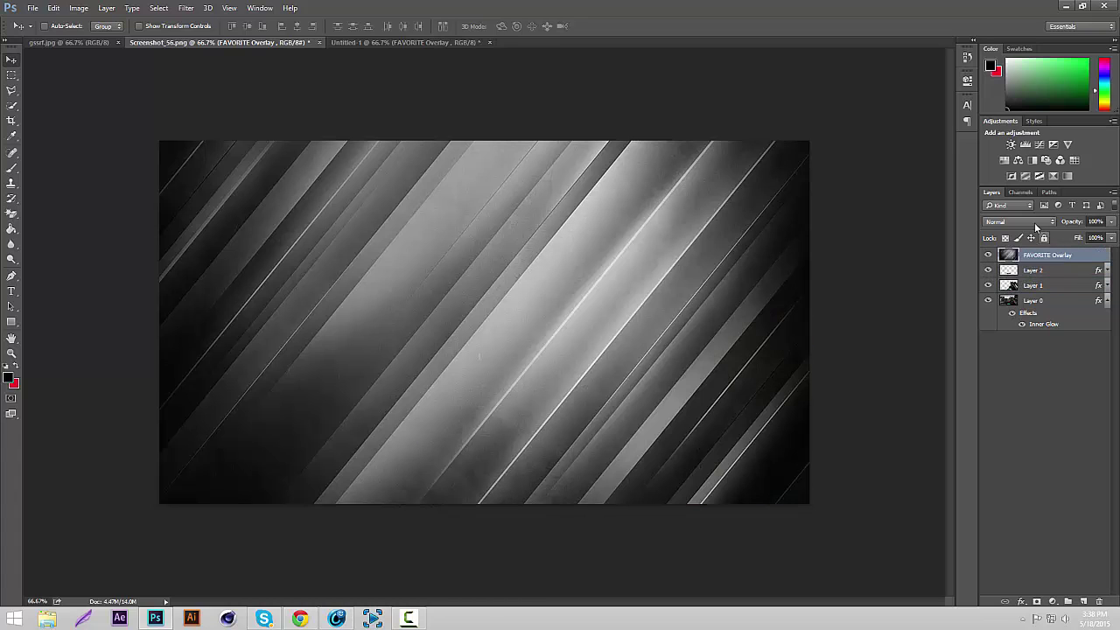
pyautogui.click(1034, 222)
pyautogui.click(1003, 336)
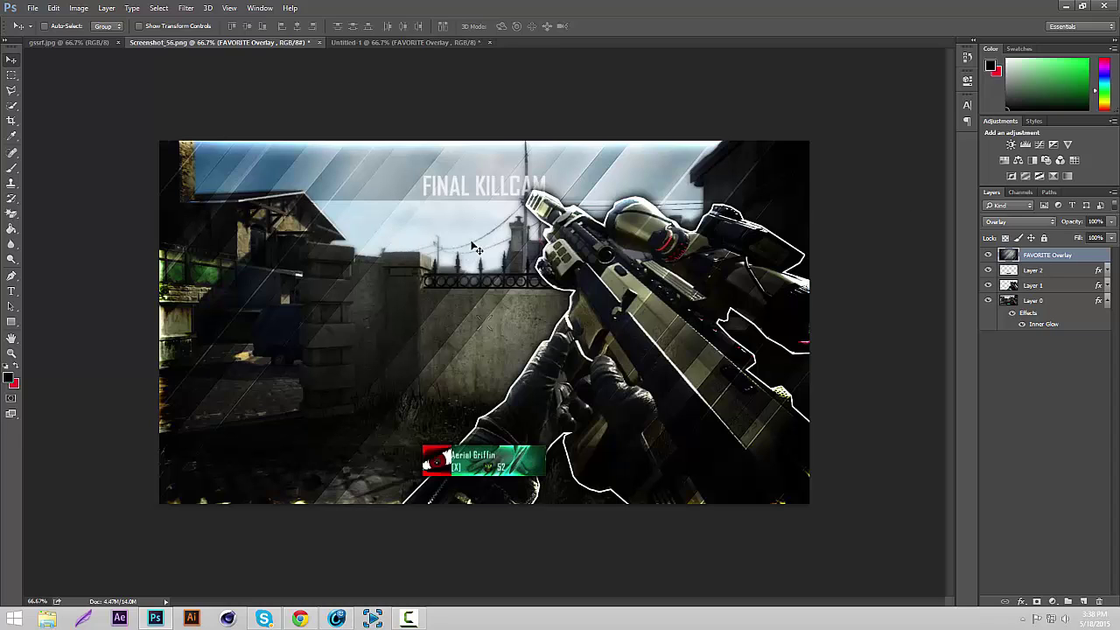
pyautogui.click(1111, 223)
pyautogui.click(1087, 238)
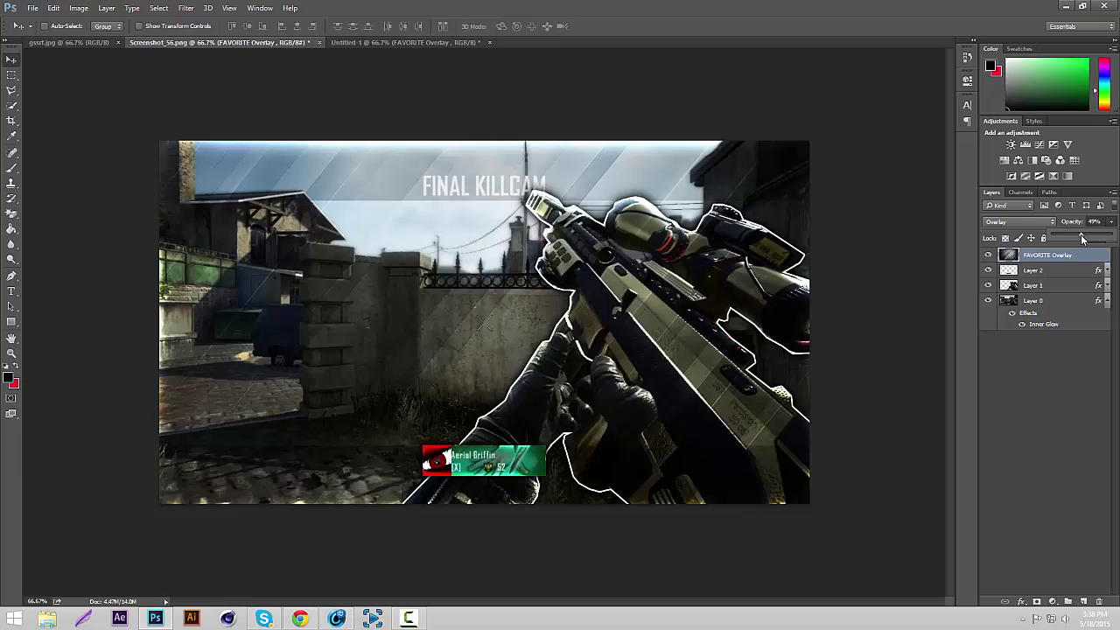
pyautogui.click(1115, 244)
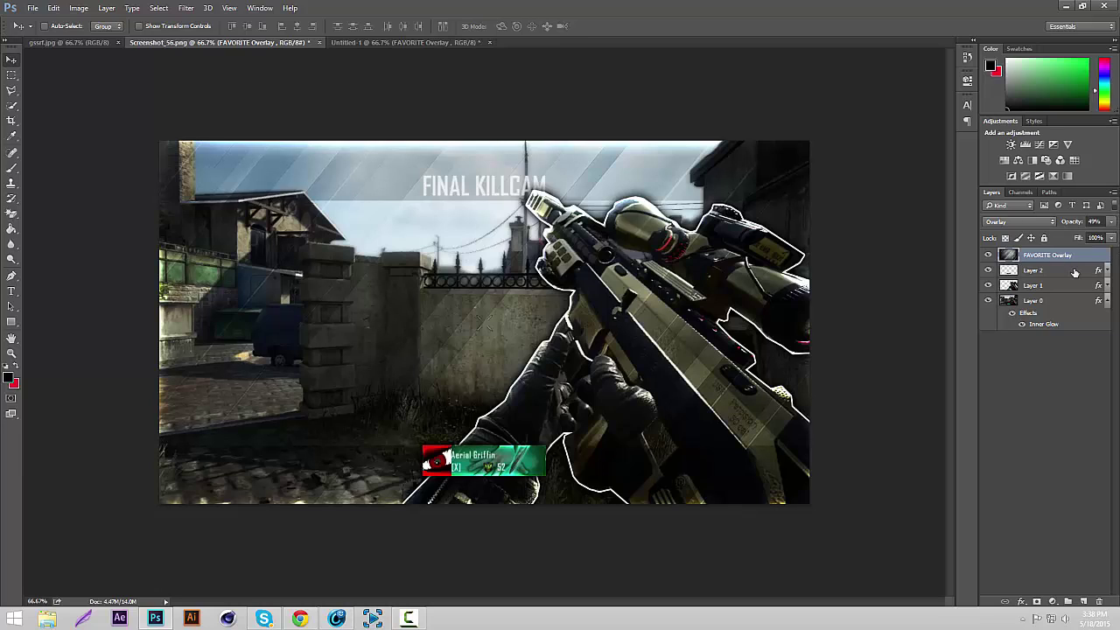
# Add a Black & White adjustment layer with default settings and place it between the rifle layer and background Layer 0
pyautogui.click(105, 42)
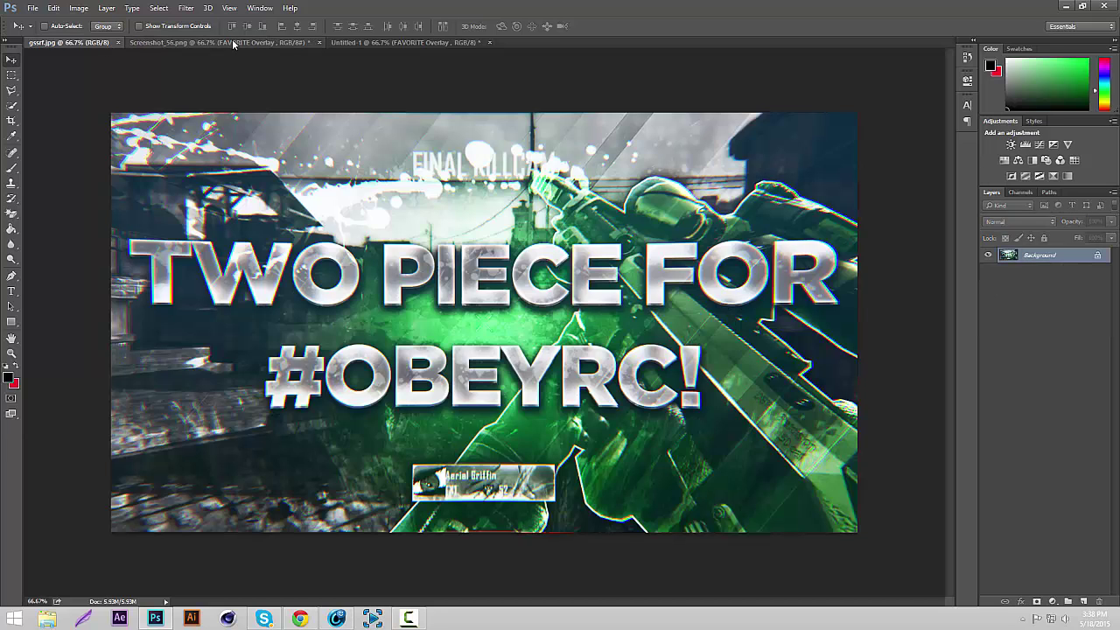
pyautogui.click(232, 42)
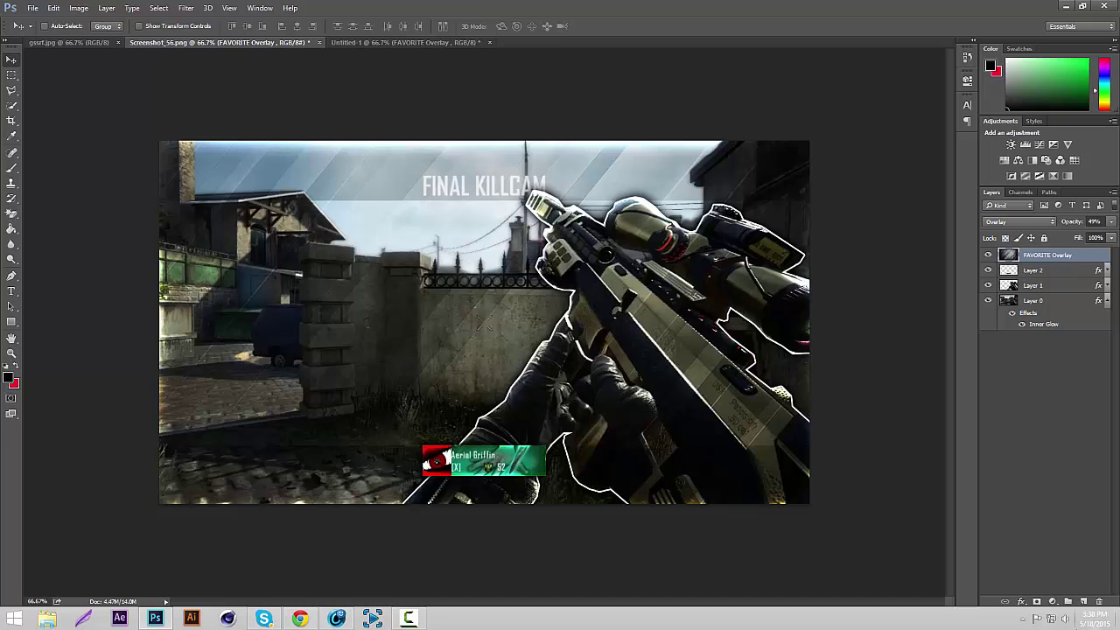
pyautogui.click(1053, 602)
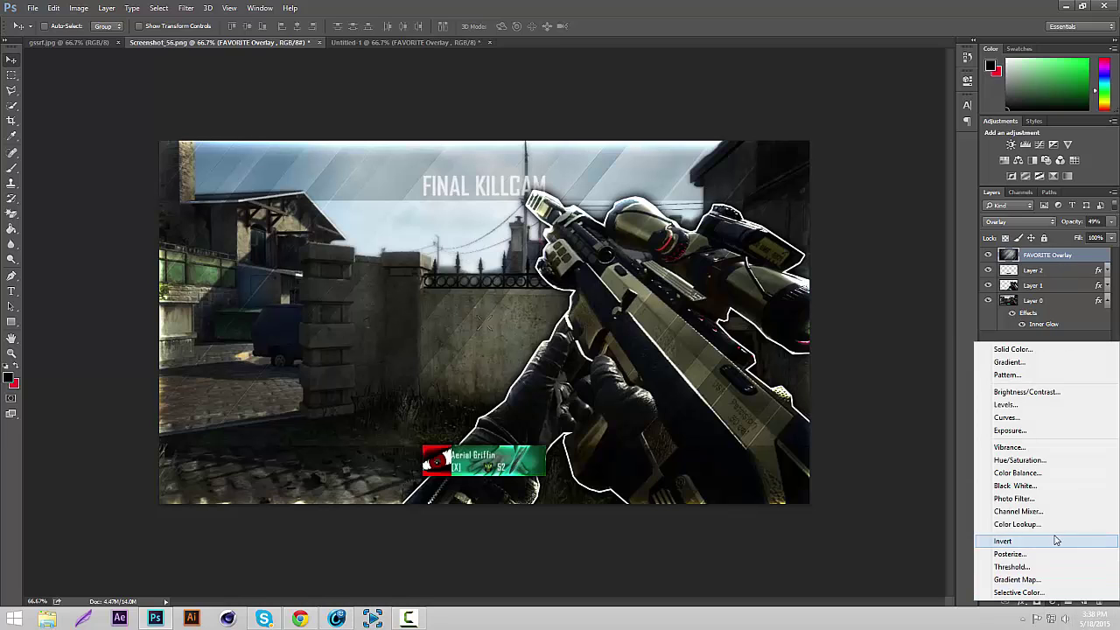
pyautogui.click(1020, 489)
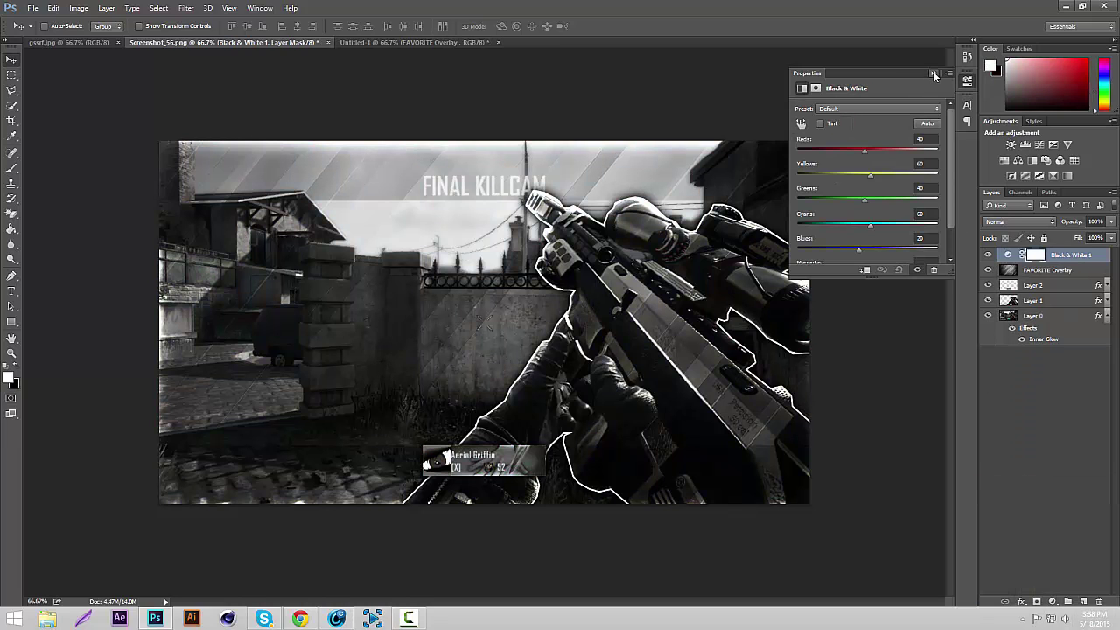
pyautogui.click(933, 73)
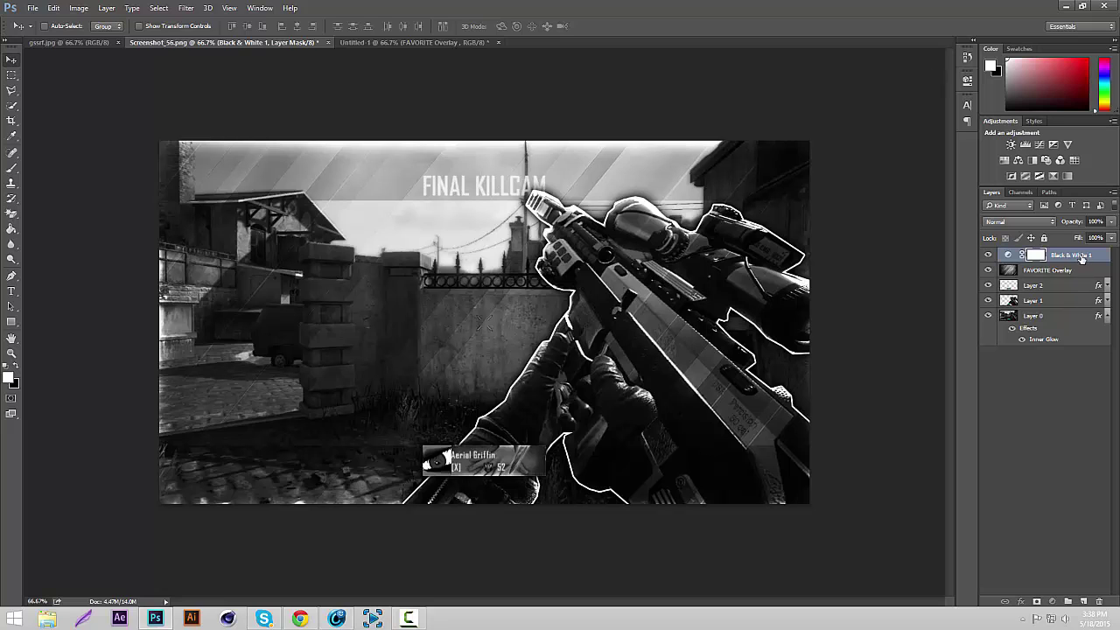
pyautogui.moveTo(1083, 258); pyautogui.dragTo(1066, 299)
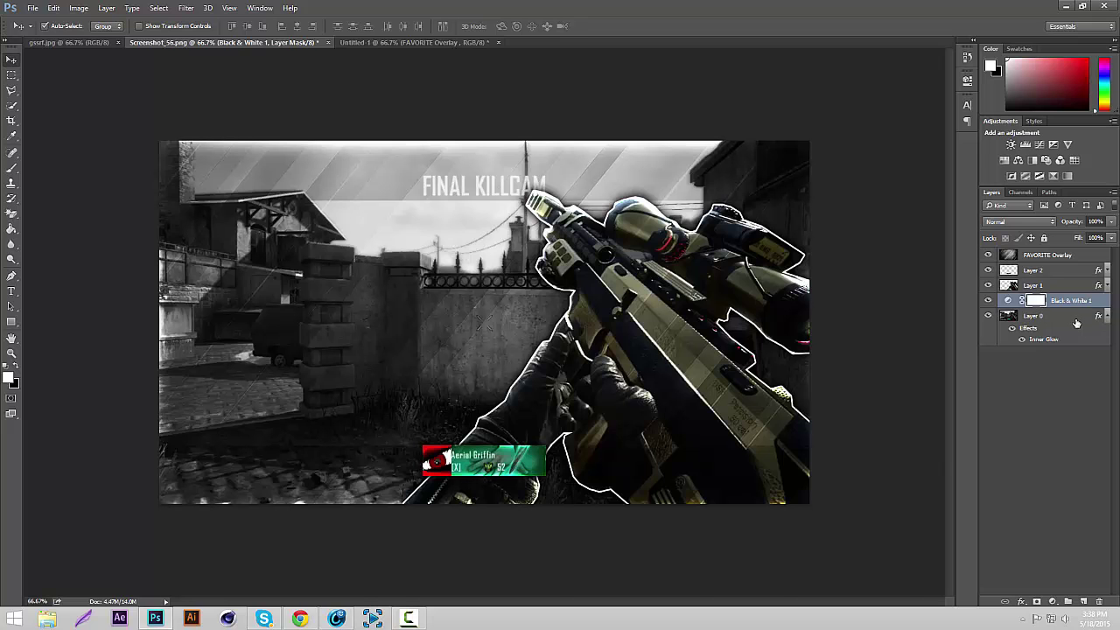
# Duplicate the Black & White adjustment layer
pyautogui.hotkey('ctrl', '+')
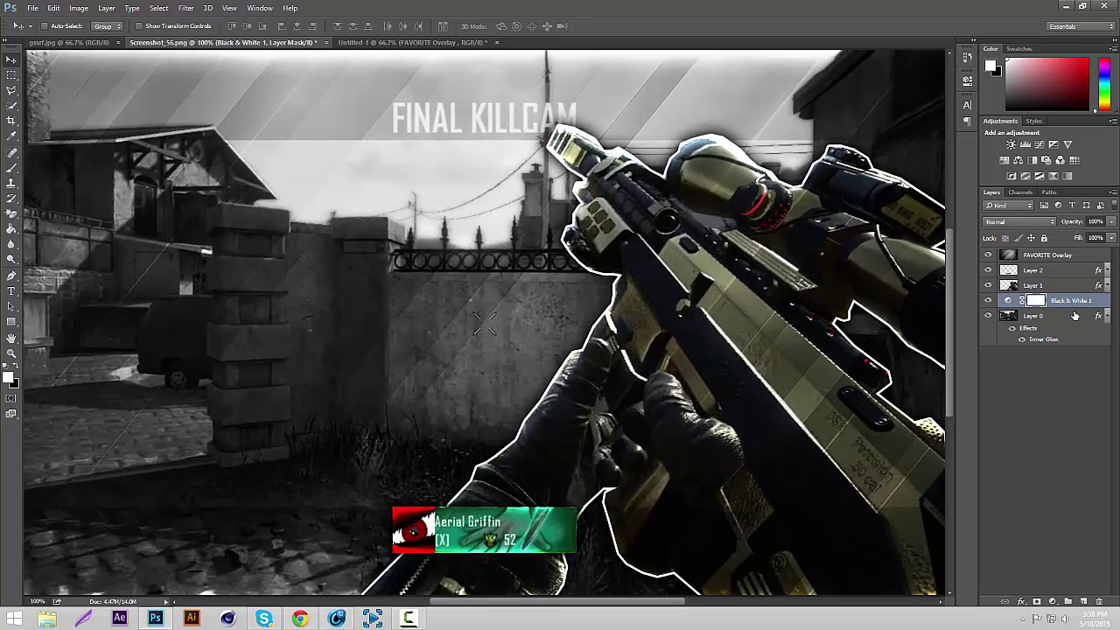
pyautogui.hotkey('ctrl', 'j')
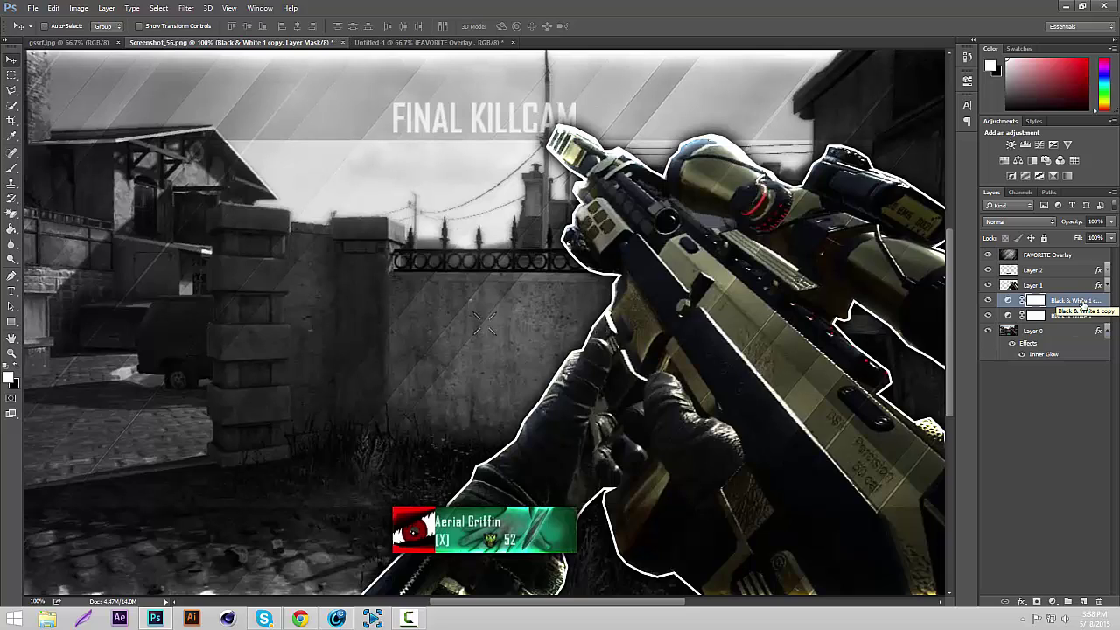
# Move the duplicated Black & White adjustment directly above the player card layer and merge it down into that layer
pyautogui.moveTo(1083, 300); pyautogui.dragTo(1061, 264)
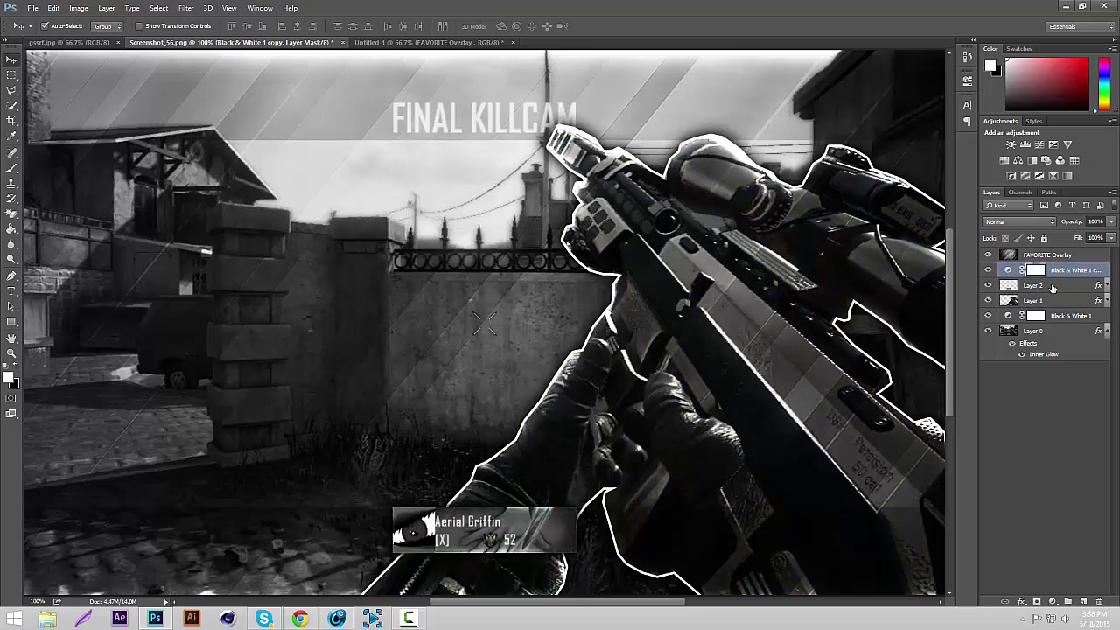
pyautogui.hotkey('ctrl', 'e')
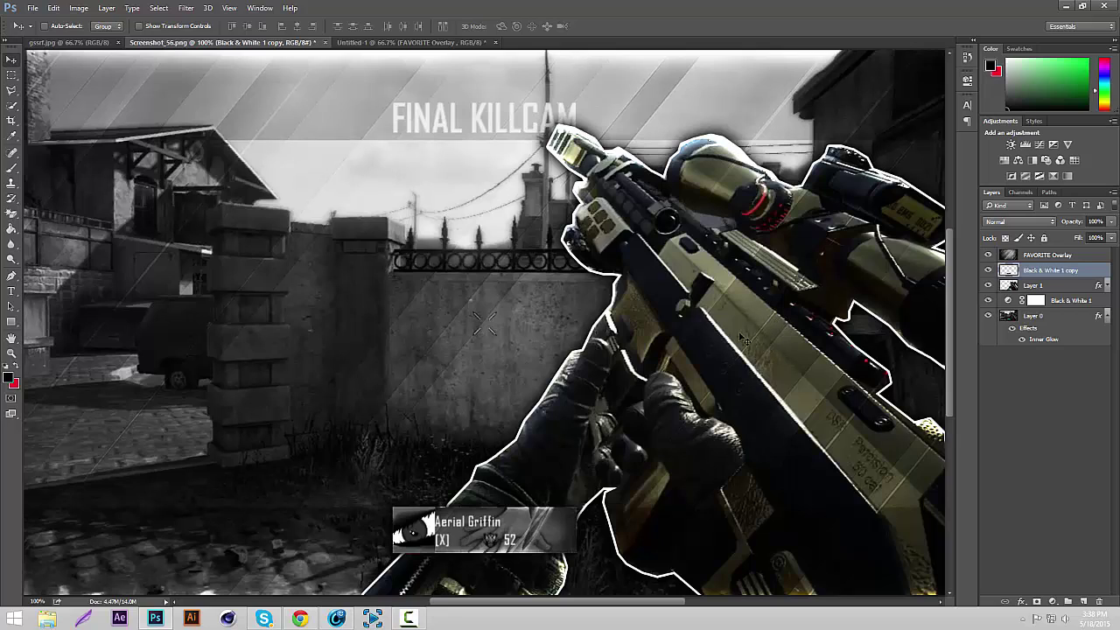
# Add a Hue/Saturation adjustment layer directly above the rifle layer and set its hue to -56
pyautogui.click(1039, 287)
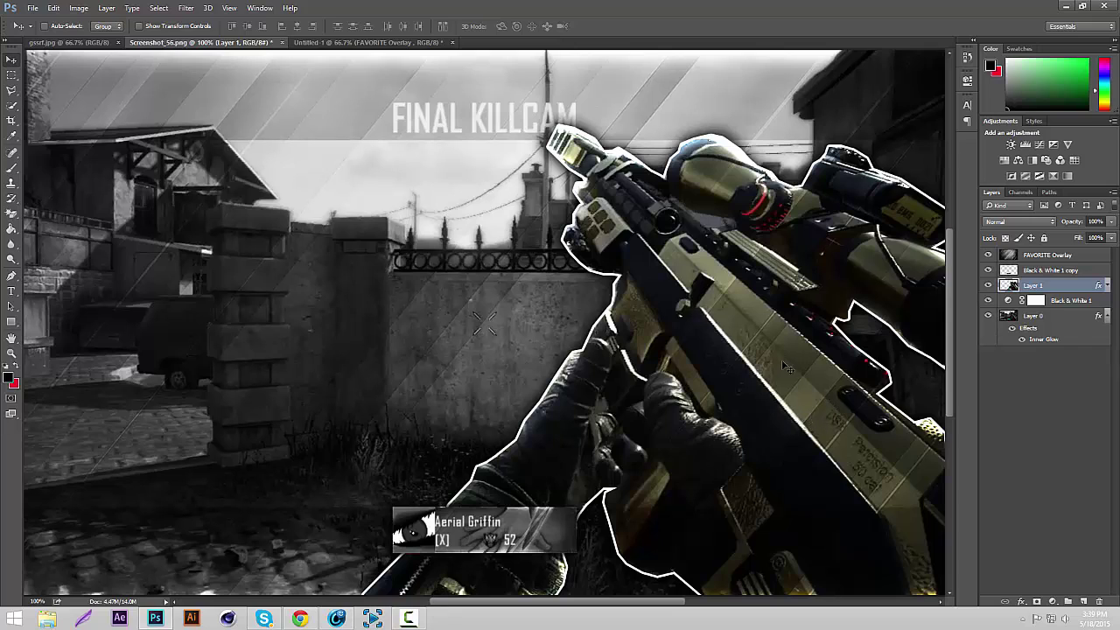
pyautogui.click(1053, 601)
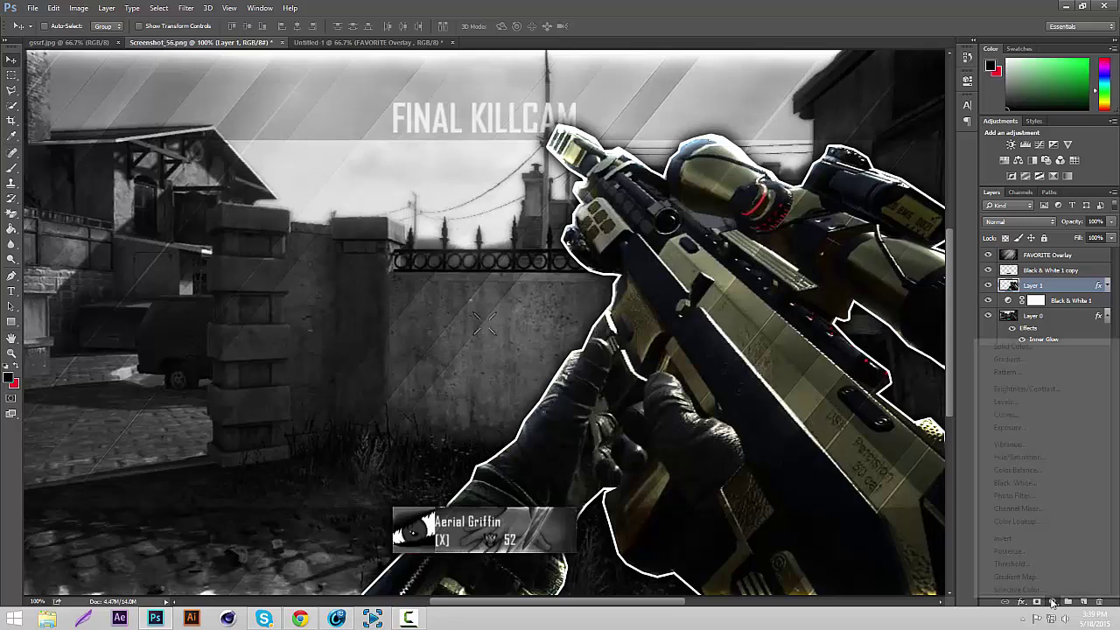
pyautogui.click(1042, 460)
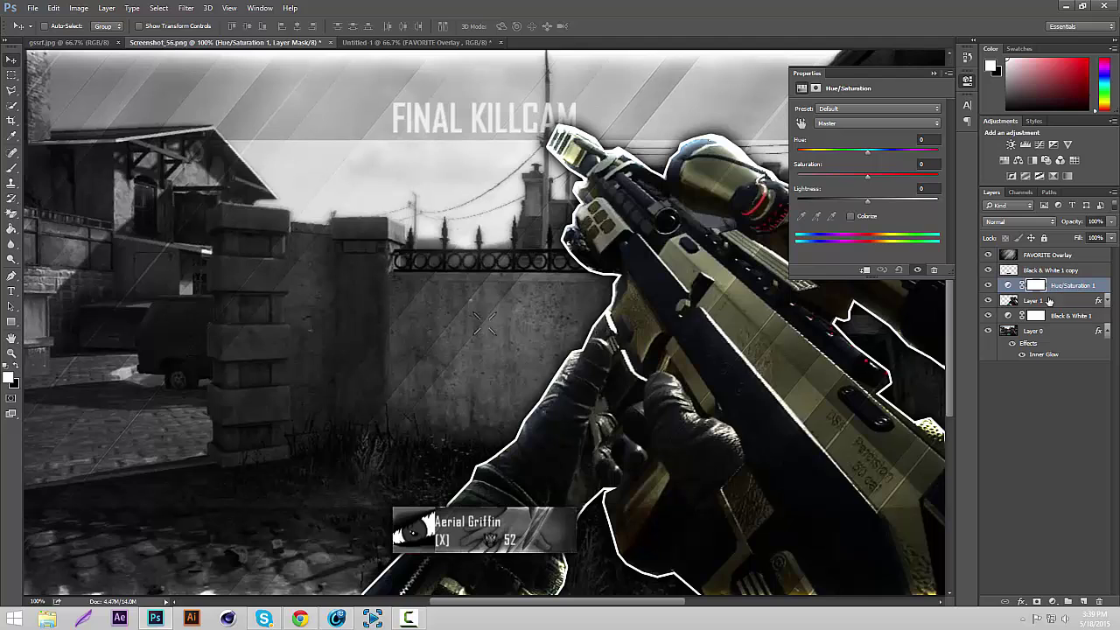
pyautogui.moveTo(902, 155); pyautogui.dragTo(836, 167)
pyautogui.click(934, 73)
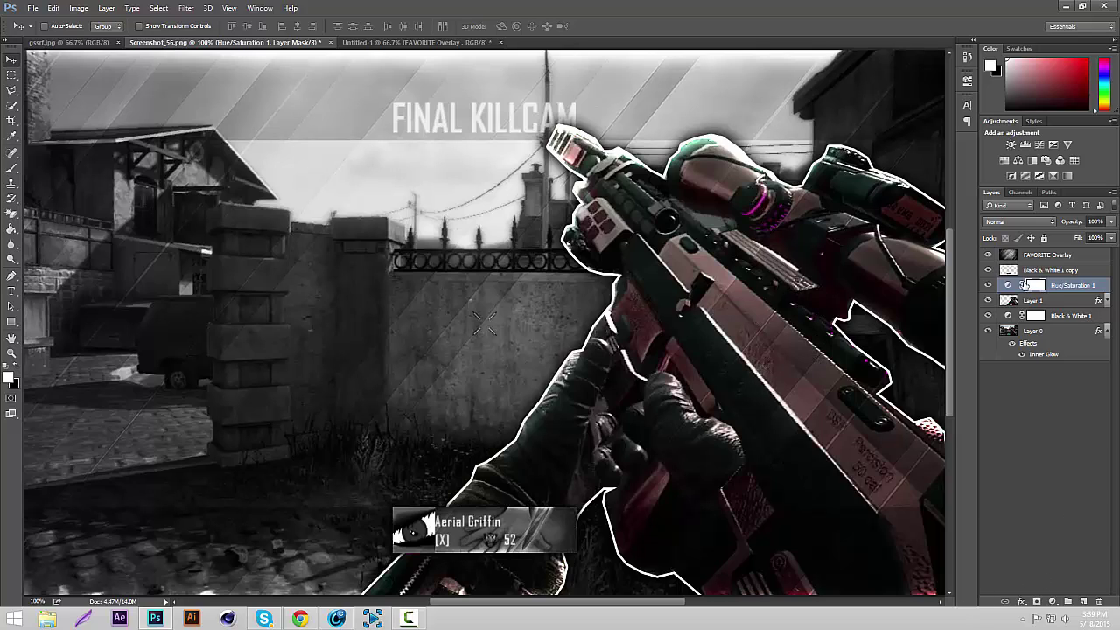
pyautogui.doubleClick(1009, 286)
pyautogui.moveTo(837, 153)
pyautogui.mouseDown()
pyautogui.moveTo(822, 156)
pyautogui.moveTo(833, 162)
pyautogui.mouseUp()
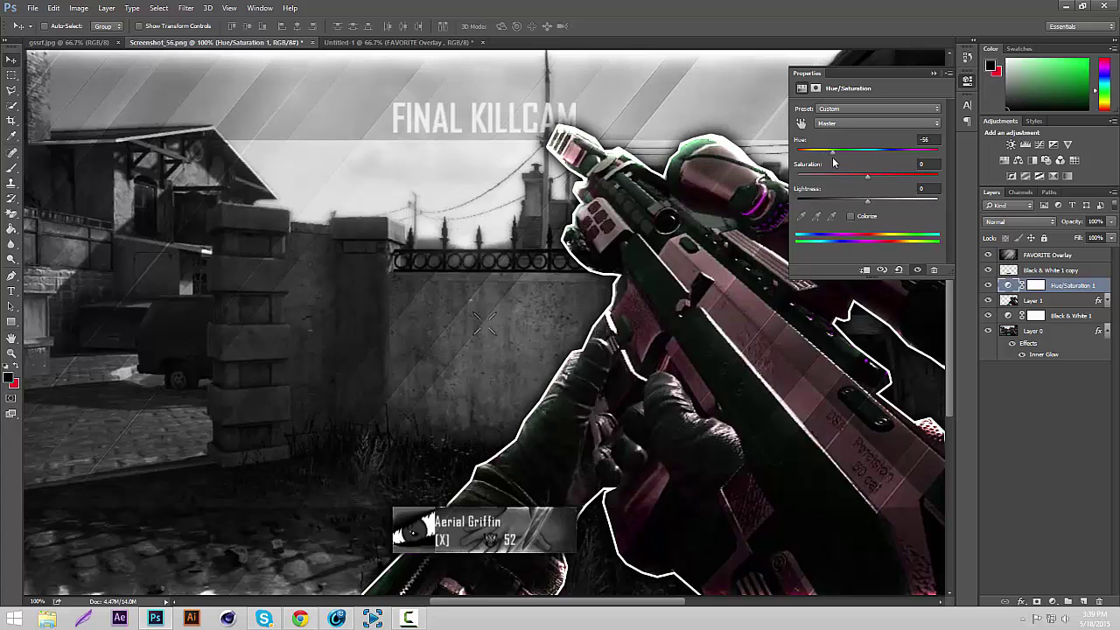
pyautogui.click(934, 75)
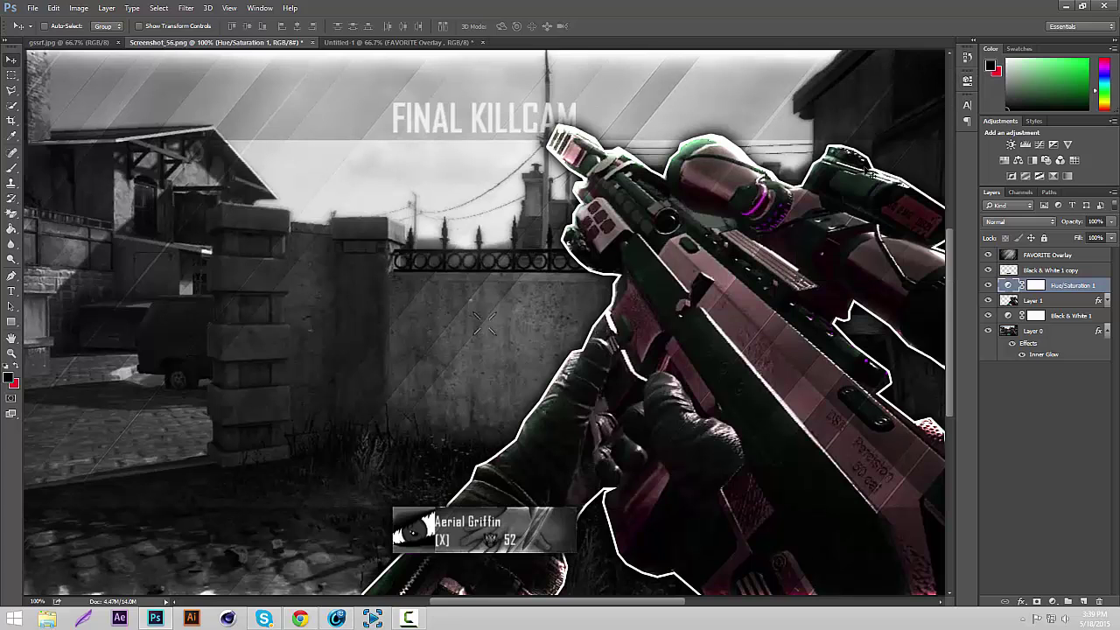
pyautogui.hotkey('ctrl', '-')
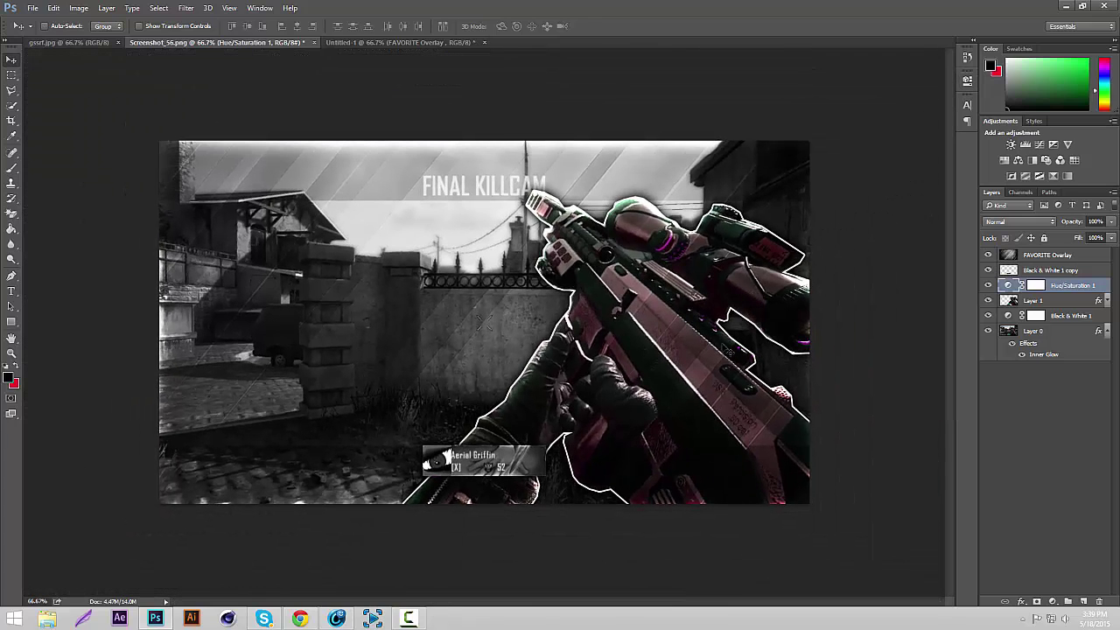
pyautogui.click(84, 41)
pyautogui.click(161, 42)
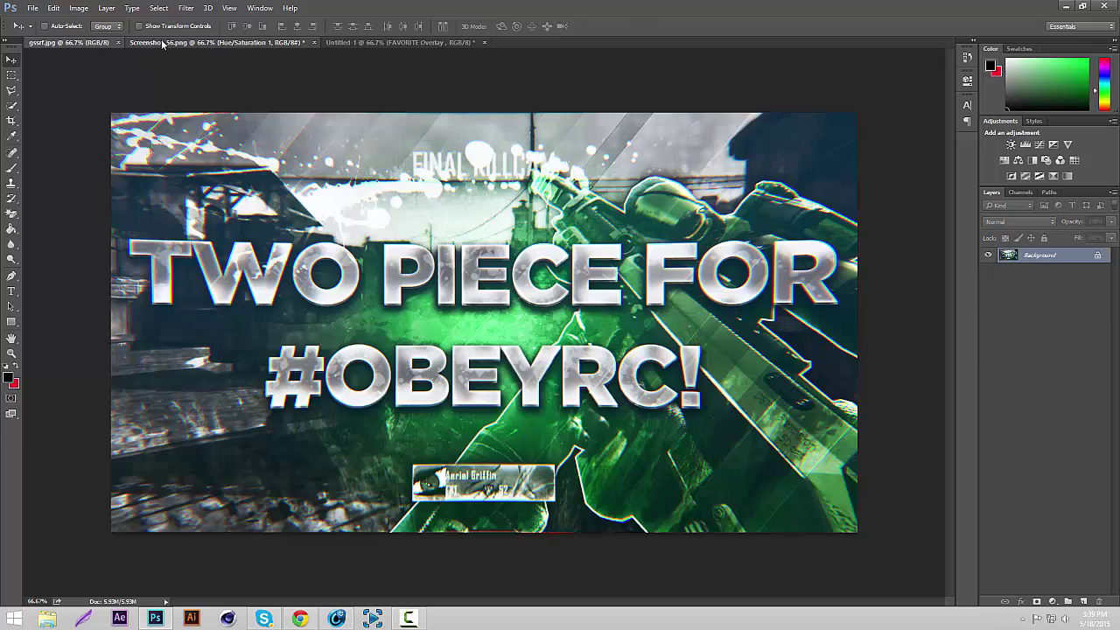
pyautogui.click(1075, 301)
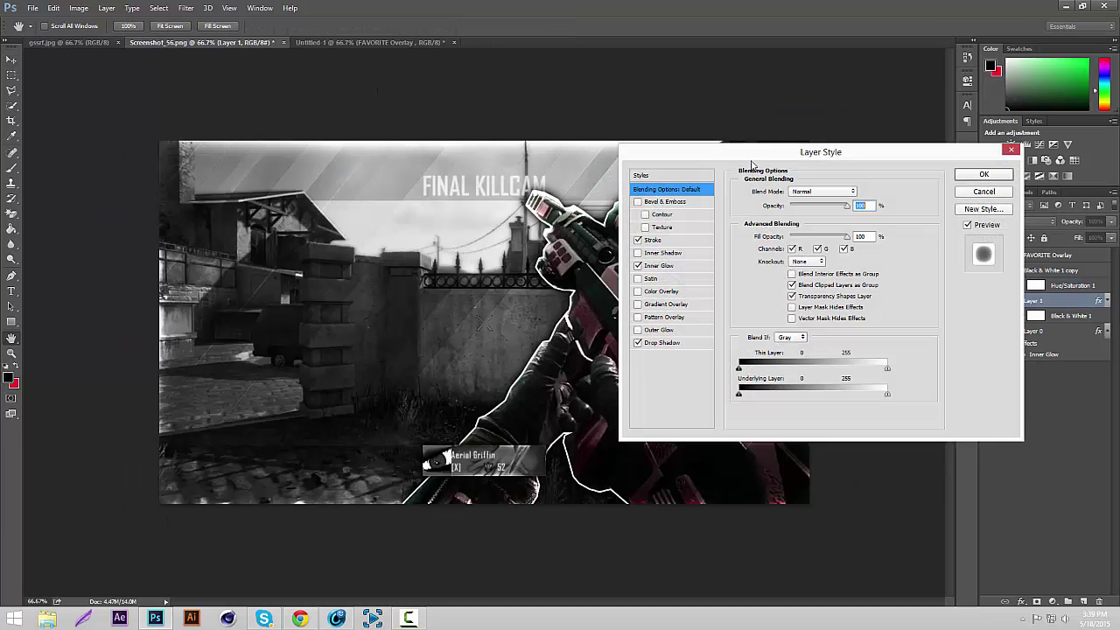
pyautogui.moveTo(754, 162); pyautogui.dragTo(829, 107)
pyautogui.click(738, 234)
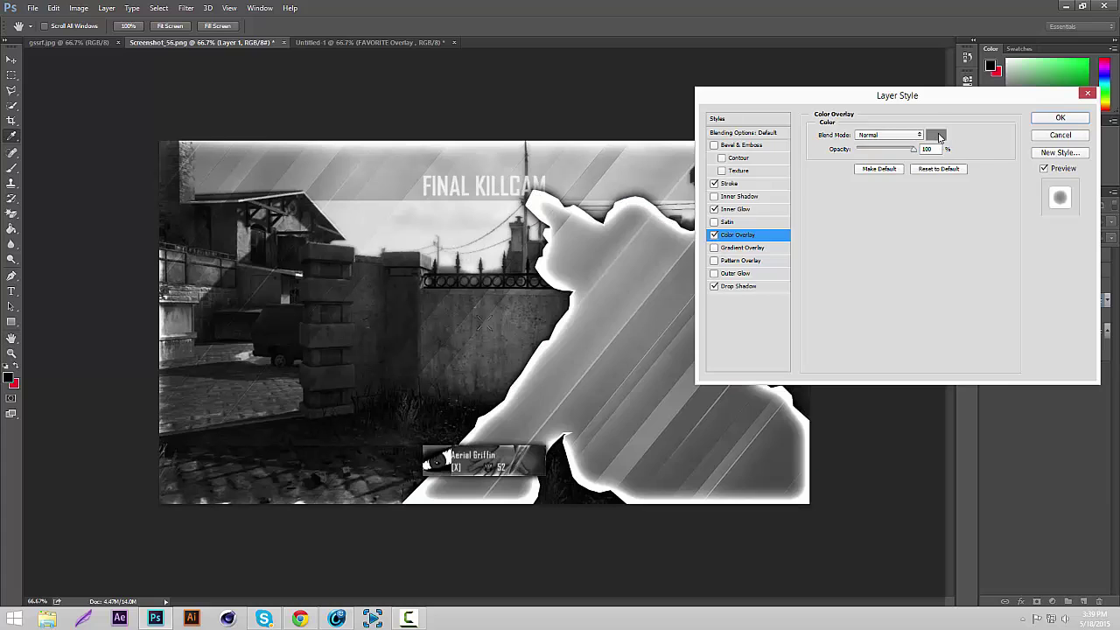
pyautogui.click(935, 134)
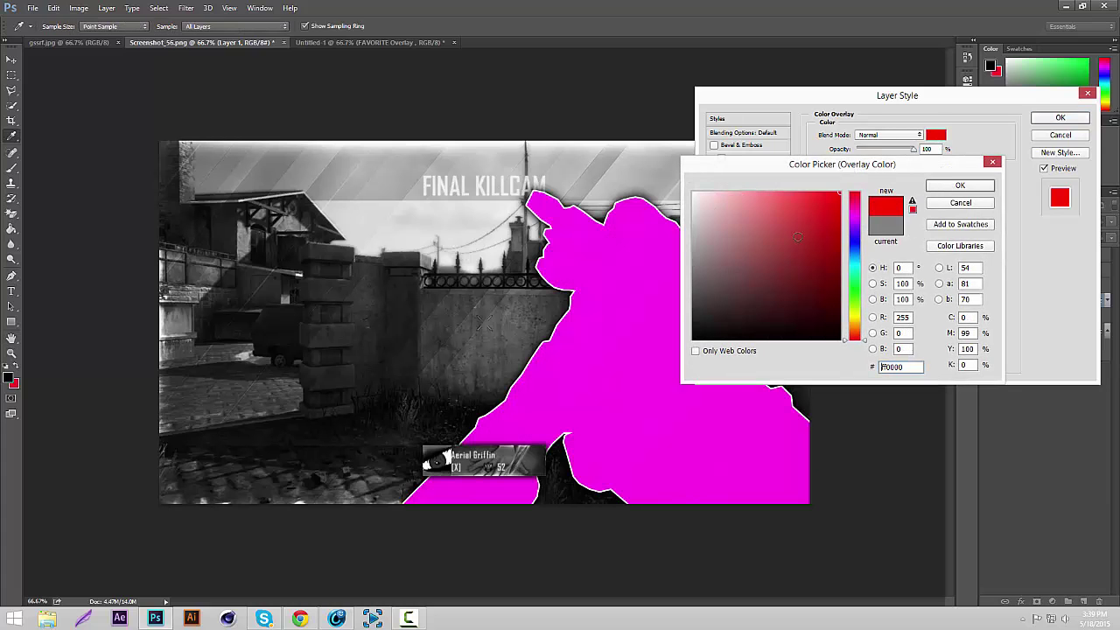
pyautogui.click(841, 331)
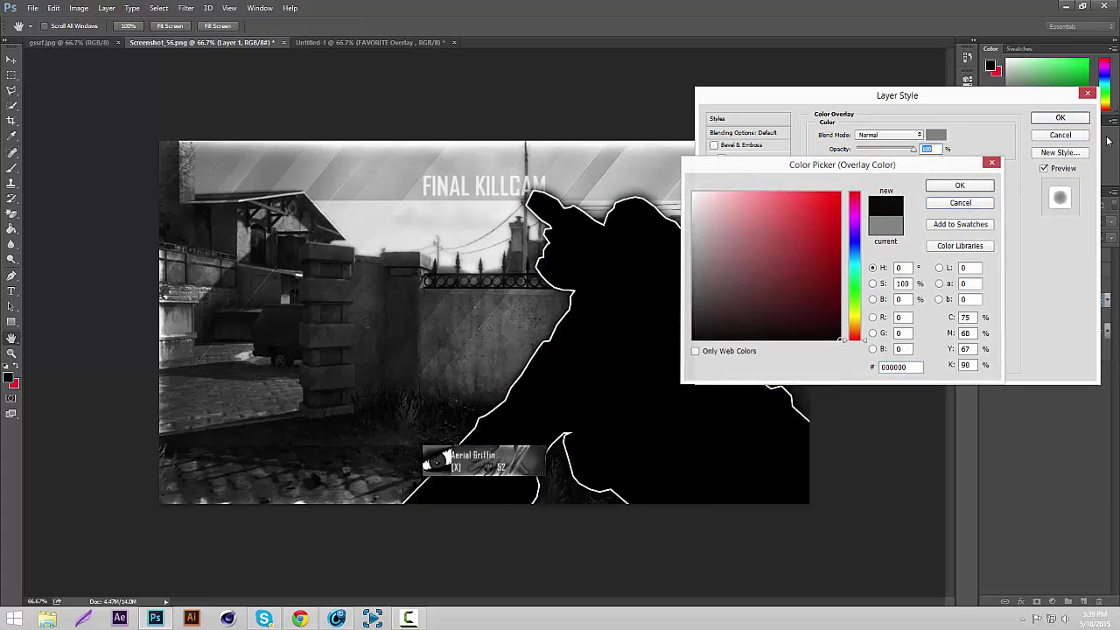
pyautogui.click(960, 186)
pyautogui.press('Escape')
# Delete the Hue/Saturation adjustment layer above the rifle layer
pyautogui.click(1070, 285)
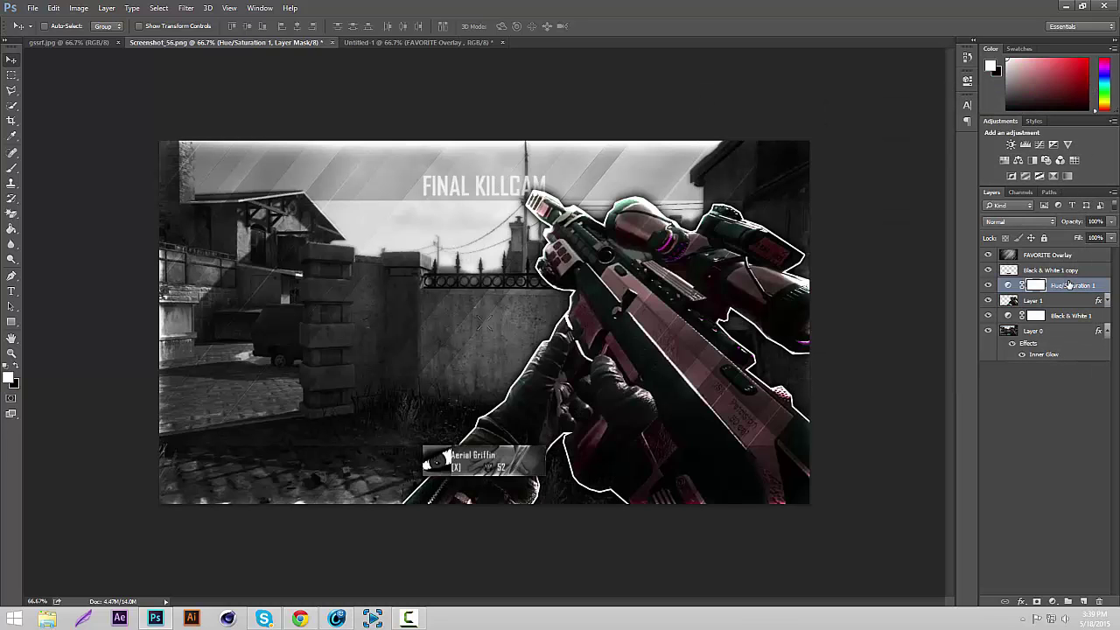
pyautogui.press('Delete')
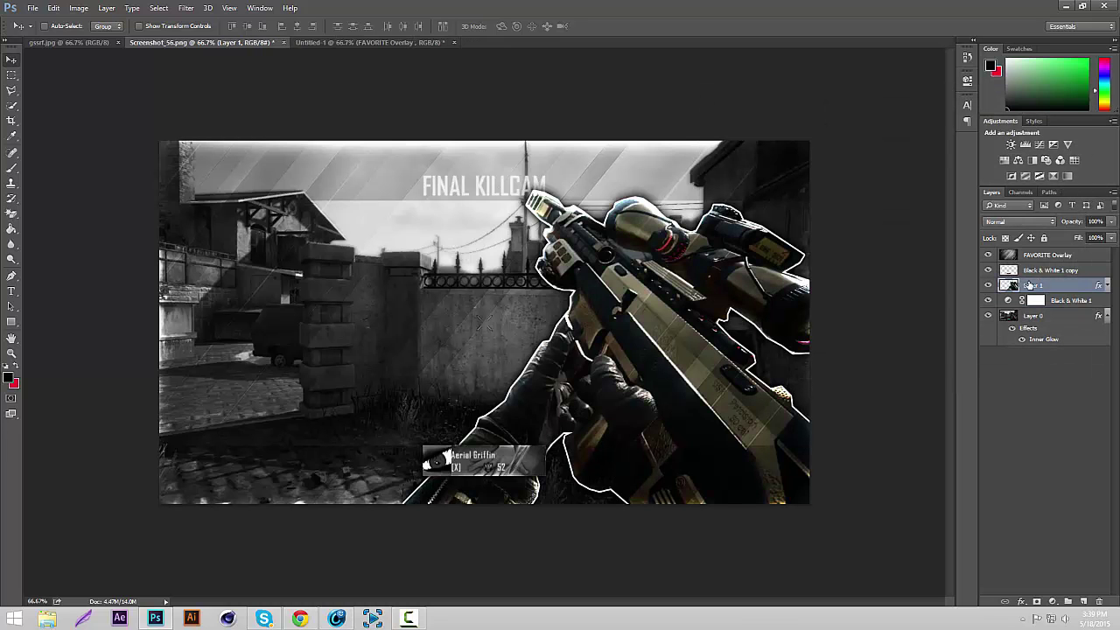
# Apply a Color Overlay effect in red ff0000 to the rifle layer, using Overlay blend mode at slightly reduced opacity
pyautogui.doubleClick(1030, 285)
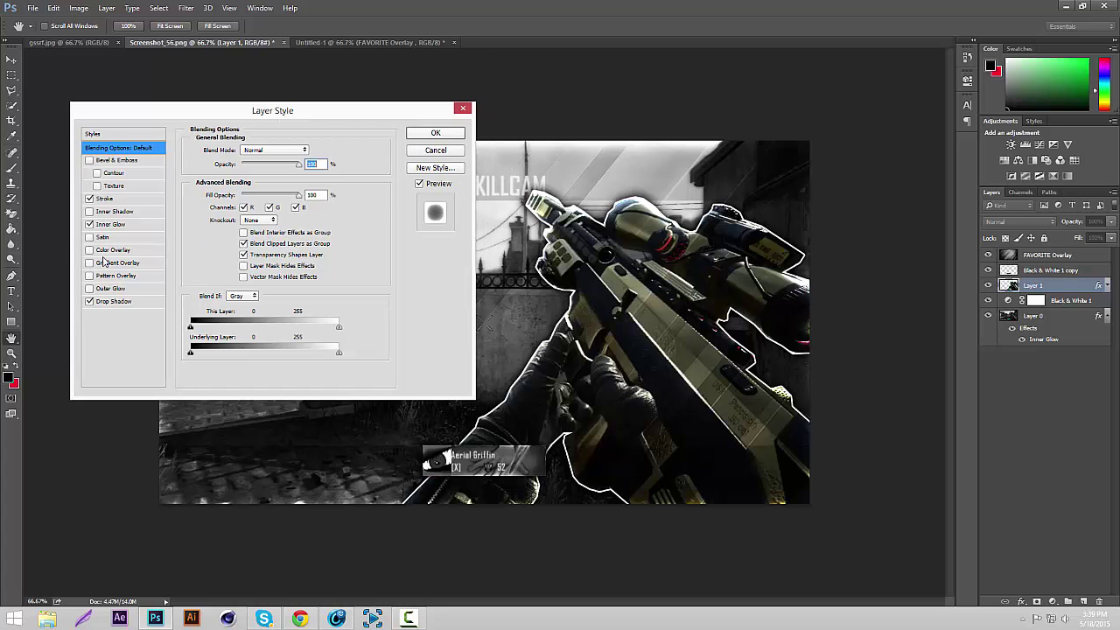
pyautogui.click(118, 251)
pyautogui.click(312, 151)
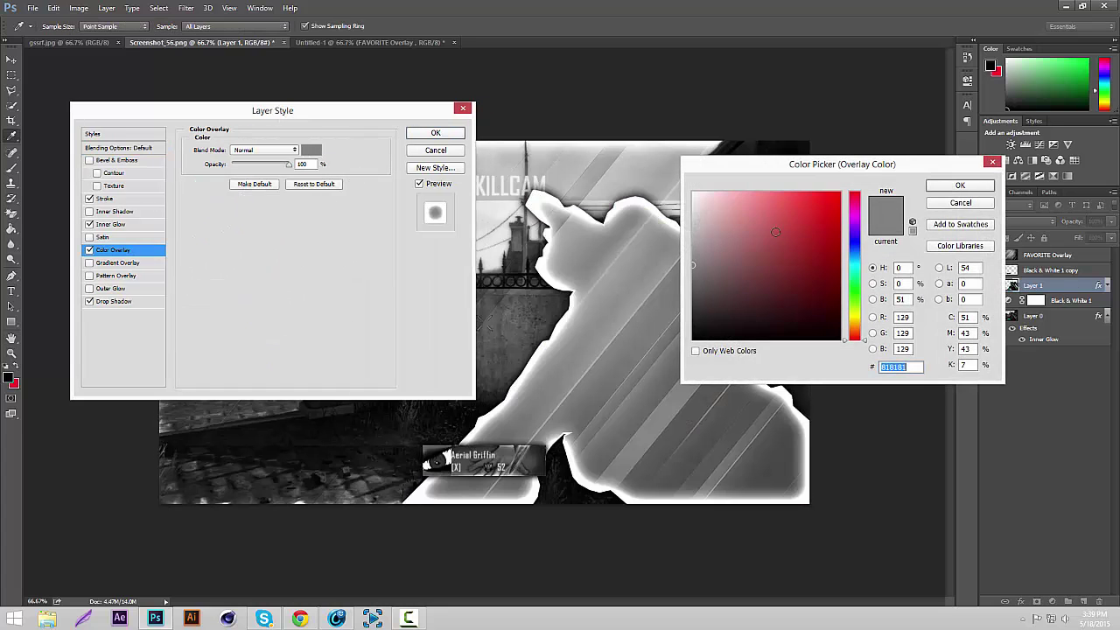
pyautogui.write('ff0000')
pyautogui.click(960, 186)
pyautogui.click(264, 149)
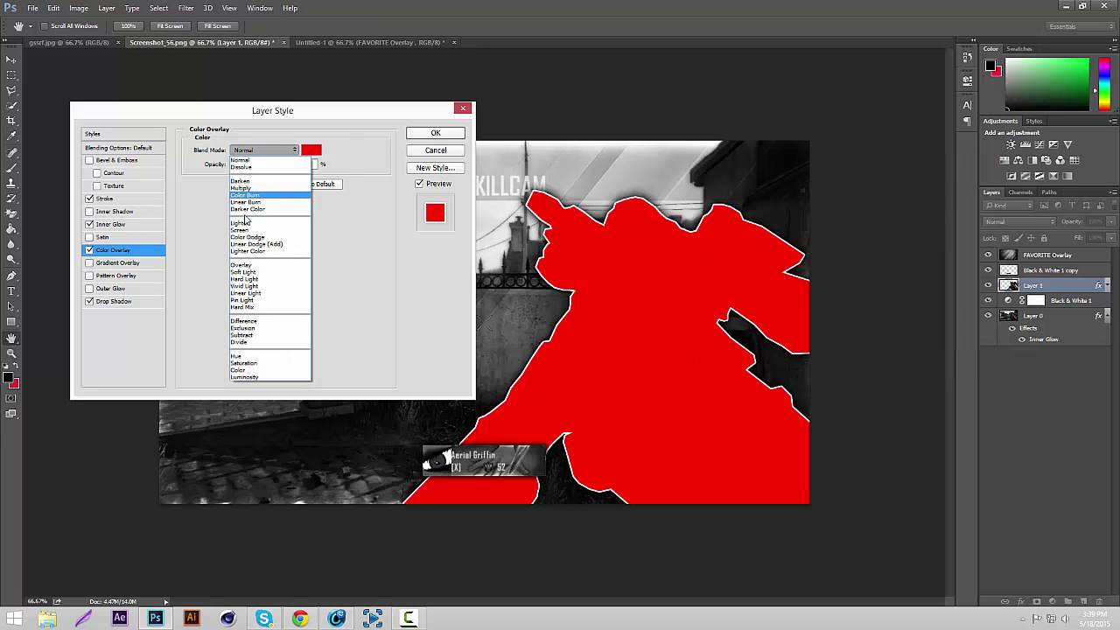
pyautogui.click(244, 264)
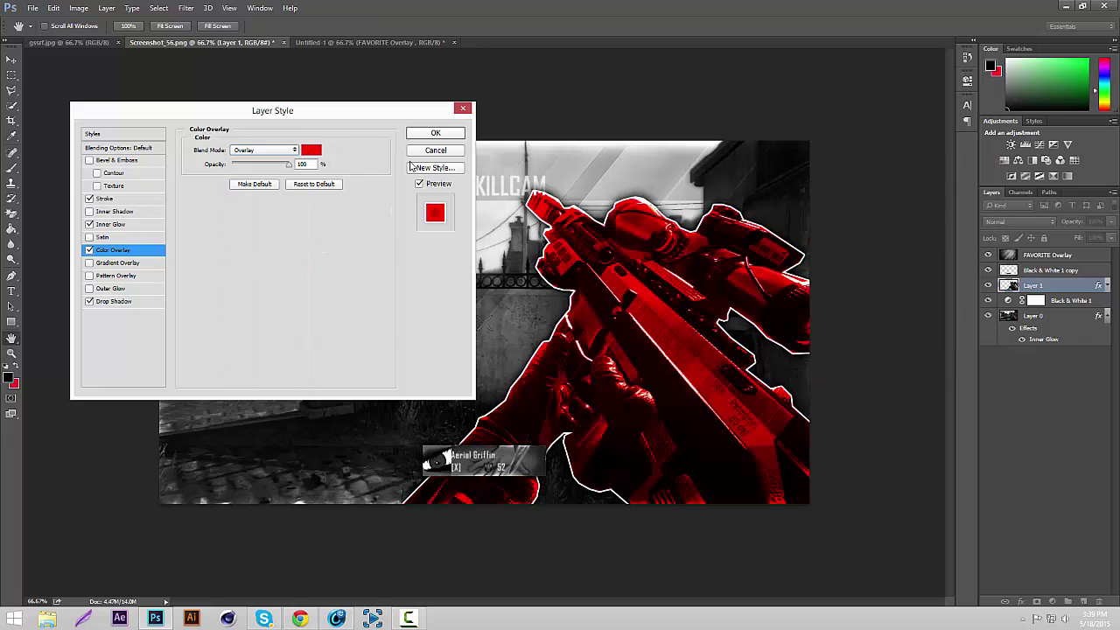
pyautogui.moveTo(277, 168)
pyautogui.mouseDown()
pyautogui.moveTo(252, 169)
pyautogui.moveTo(282, 165)
pyautogui.mouseUp()
pyautogui.click(455, 133)
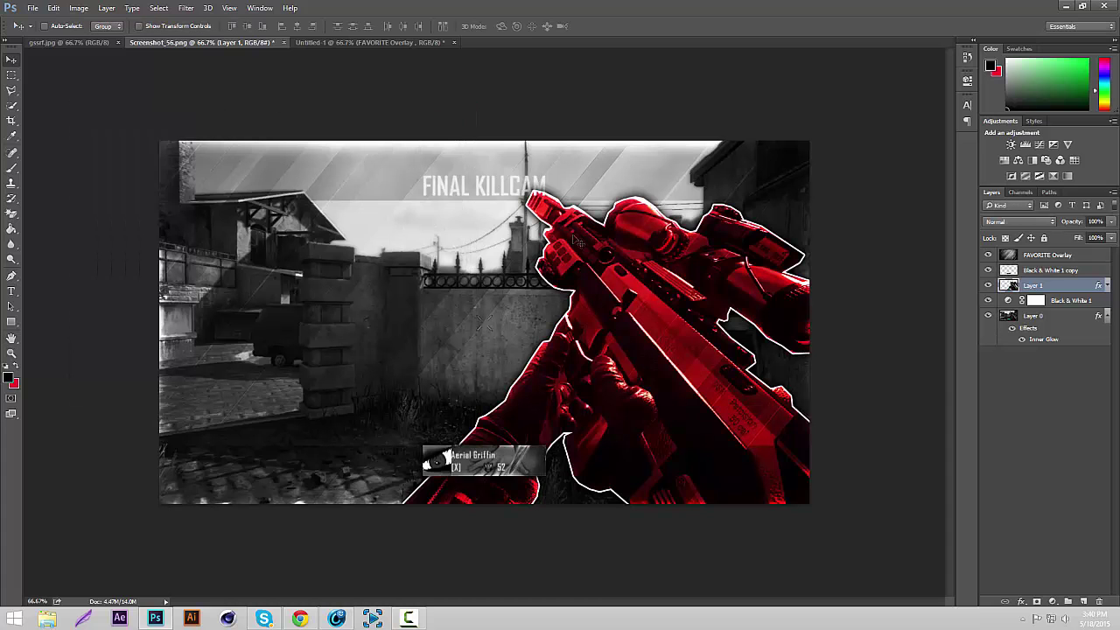
# Add a new empty layer above the FAVORITE Overlay layer
pyautogui.click(100, 41)
pyautogui.click(171, 41)
pyautogui.click(1064, 255)
pyautogui.click(1084, 602)
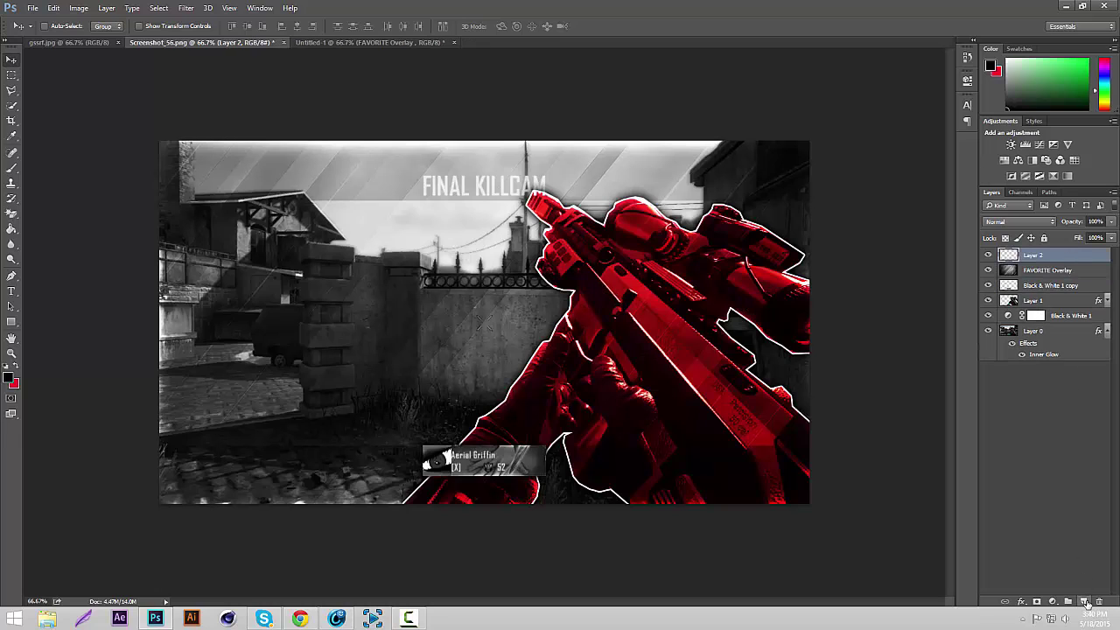
# Paint a large soft glow in bright red over the middle of the image with a soft round brush
pyautogui.click(12, 168)
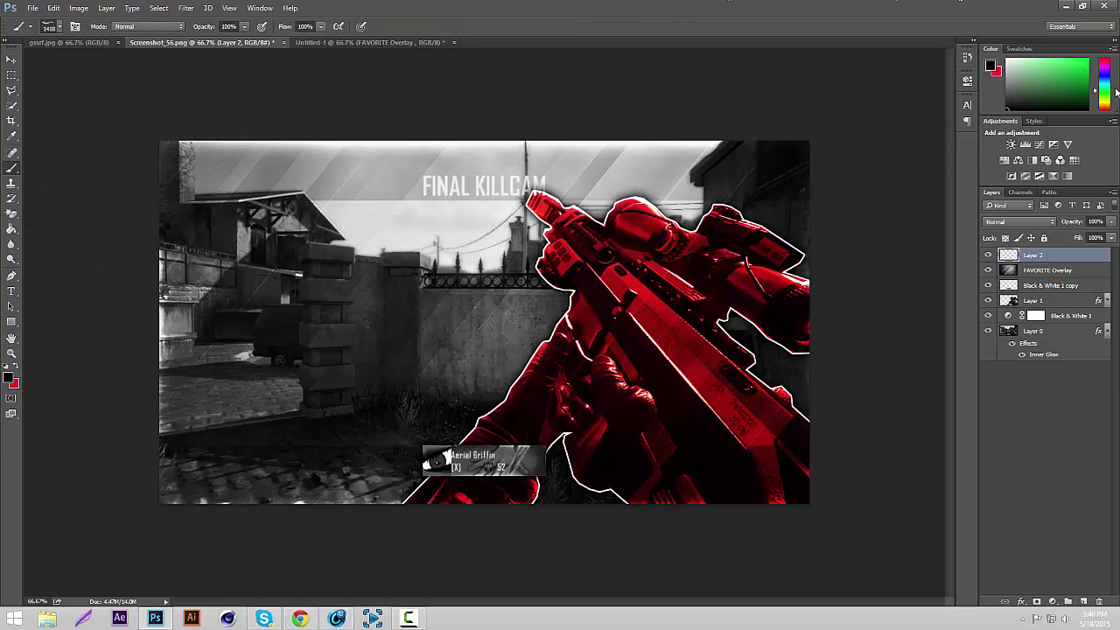
pyautogui.click(1104, 60)
pyautogui.click(1087, 61)
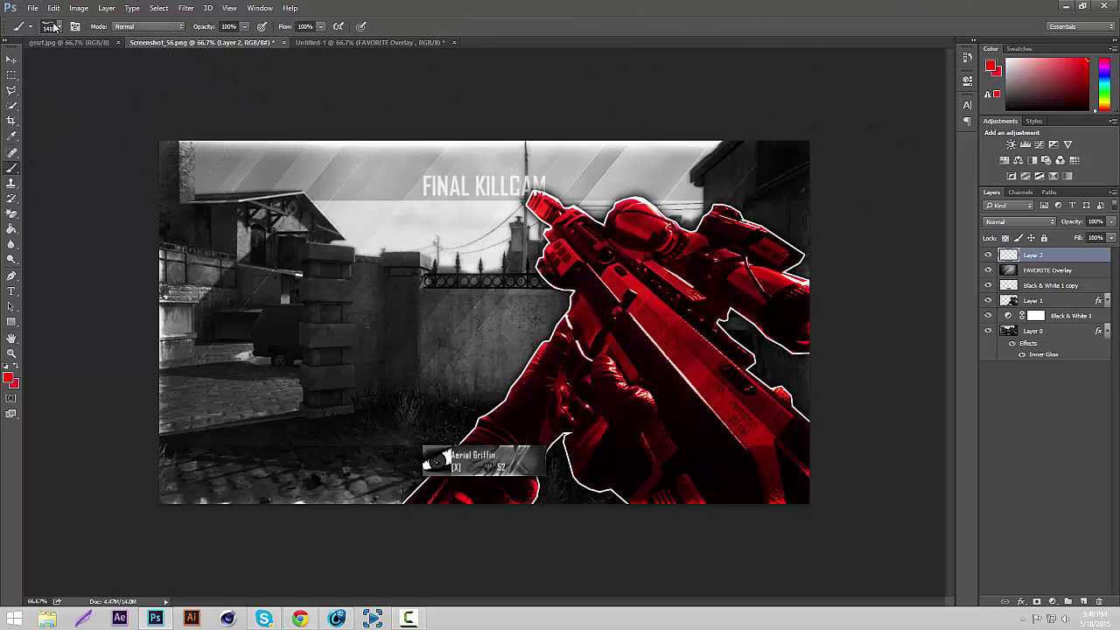
pyautogui.rightClick(96, 112)
pyautogui.scroll(5, 112, 127)
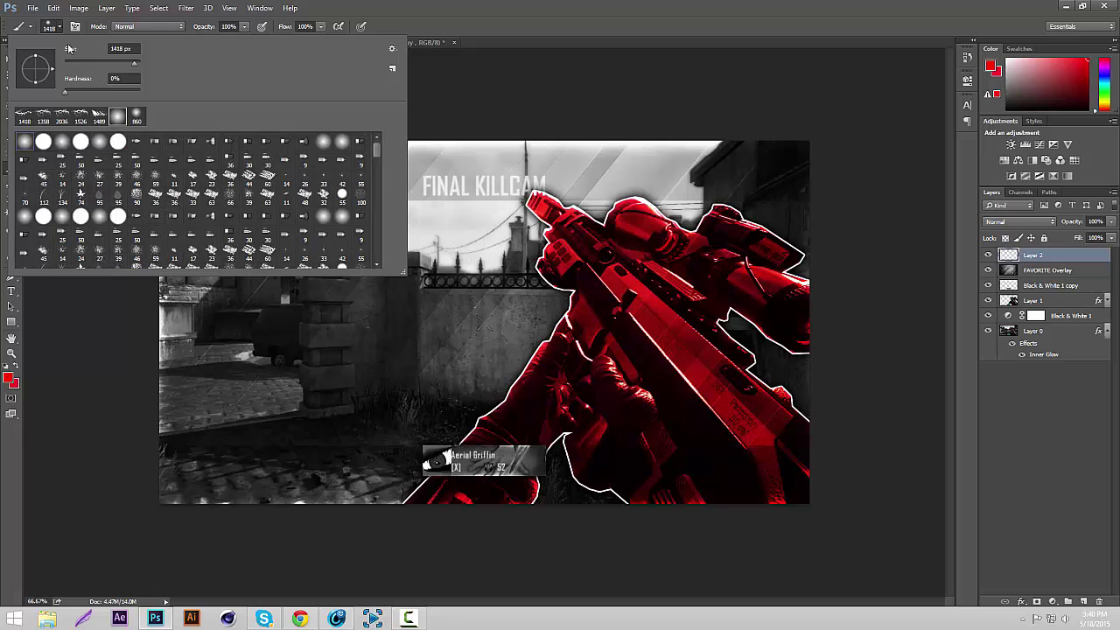
pyautogui.doubleClick(35, 140)
pyautogui.moveTo(523, 322)
pyautogui.mouseDown()
pyautogui.moveTo(456, 325)
pyautogui.moveTo(504, 319)
pyautogui.moveTo(468, 280)
pyautogui.moveTo(482, 324)
pyautogui.mouseUp()
pyautogui.click(503, 324)
# Set the red glow layer's blend mode to Screen
pyautogui.click(12, 60)
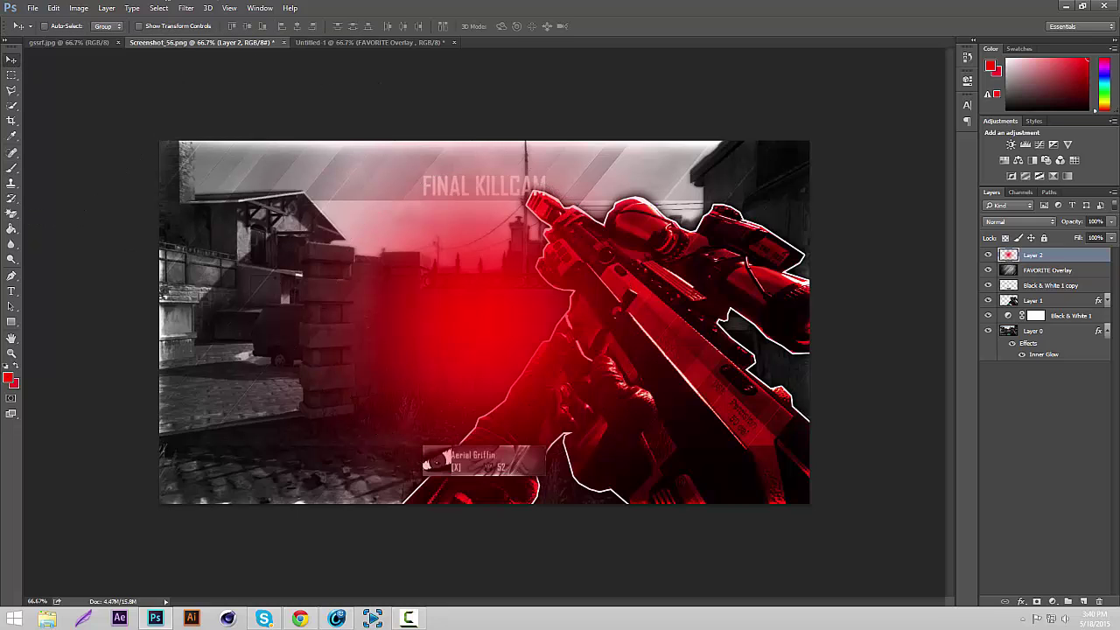
pyautogui.click(1019, 221)
pyautogui.click(1015, 293)
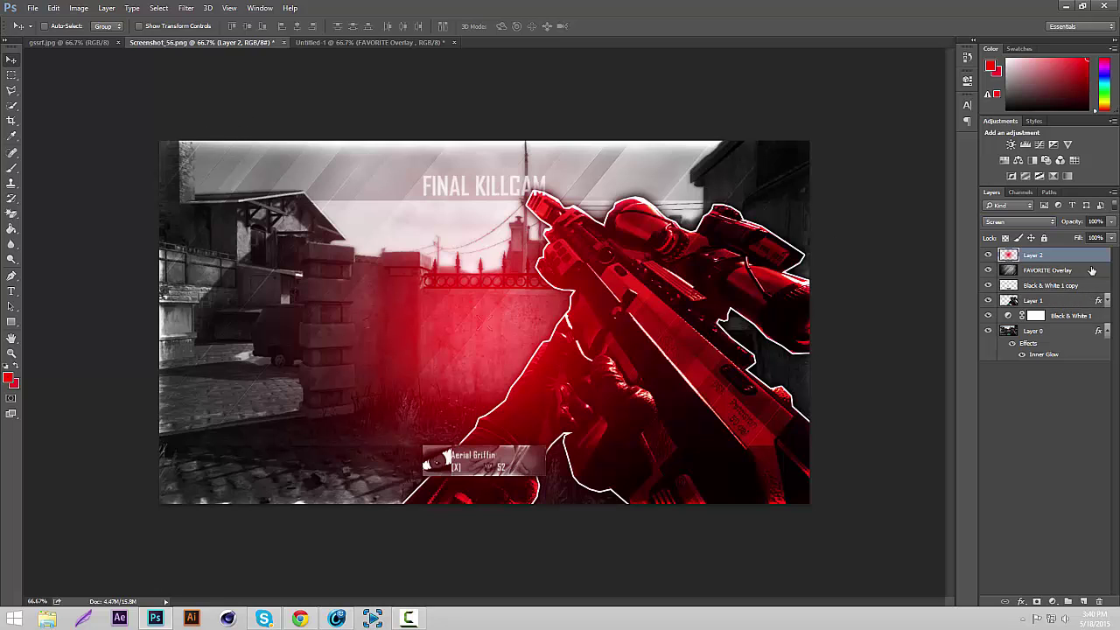
# Add the white text THUMBNAIL in Gotham Black Regular 24 pt near the image centre, above the Black & White 1 copy layer
pyautogui.click(1054, 286)
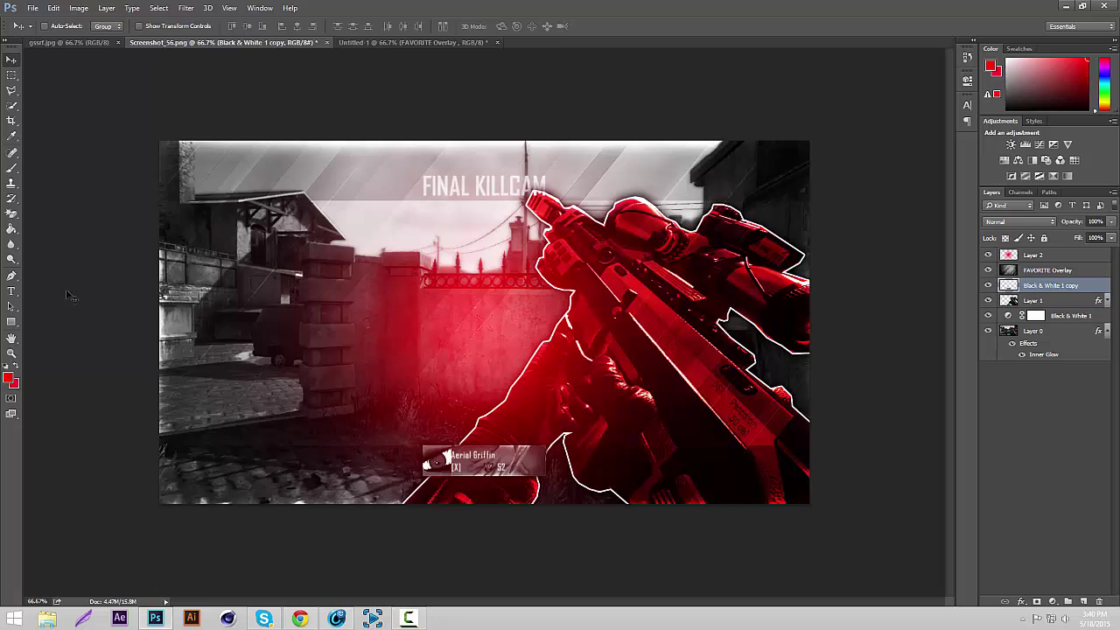
pyautogui.click(11, 291)
pyautogui.click(1006, 60)
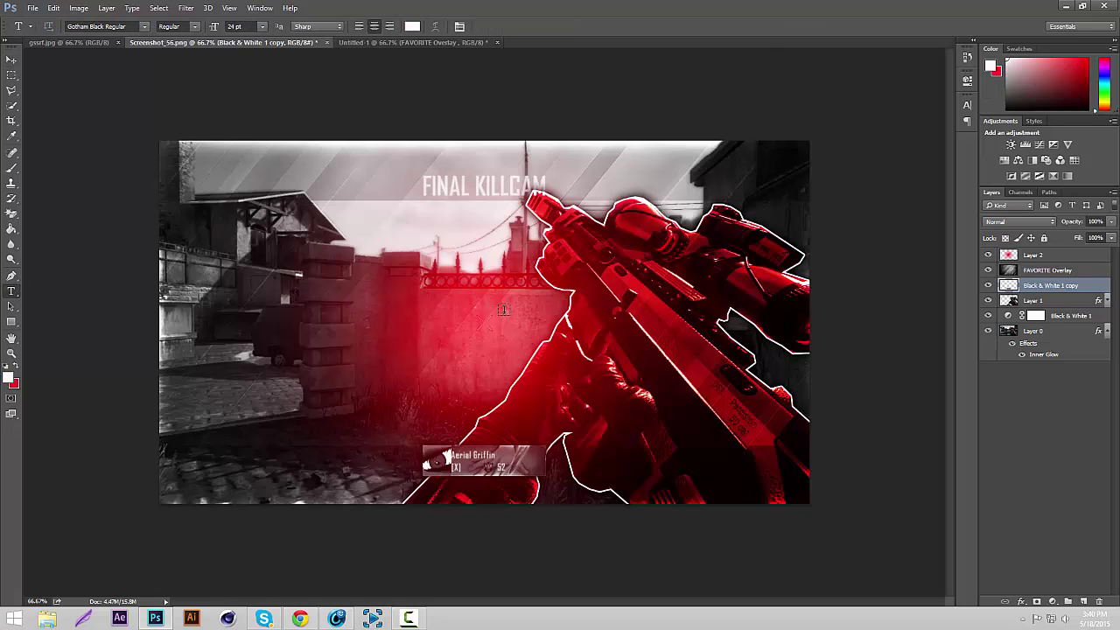
pyautogui.click(440, 279)
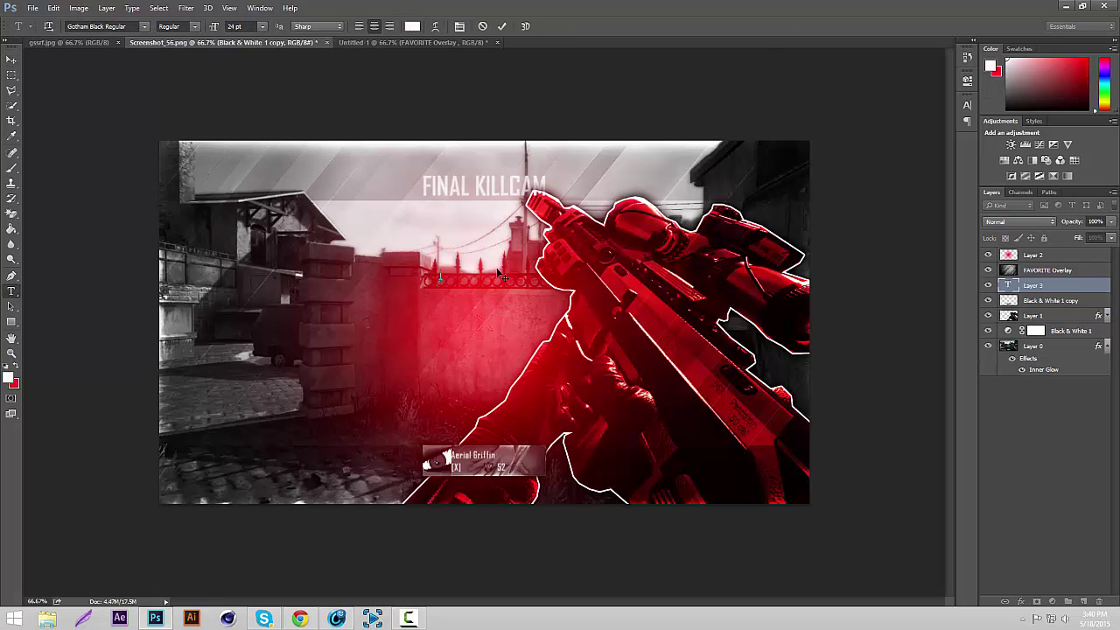
pyautogui.write('THUMBNAIL')
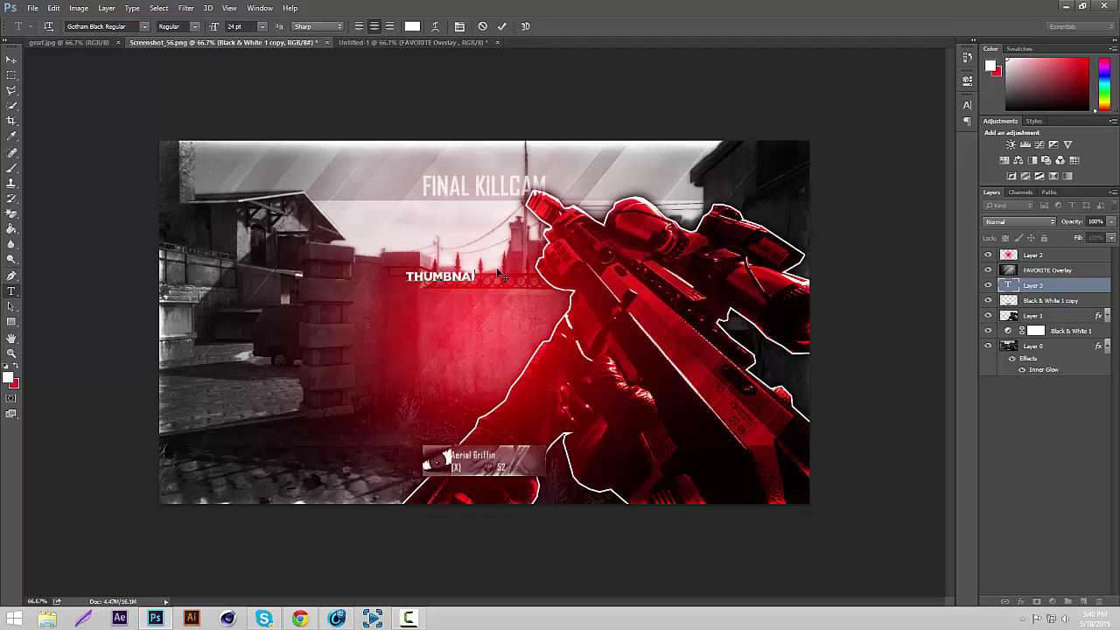
pyautogui.click(12, 58)
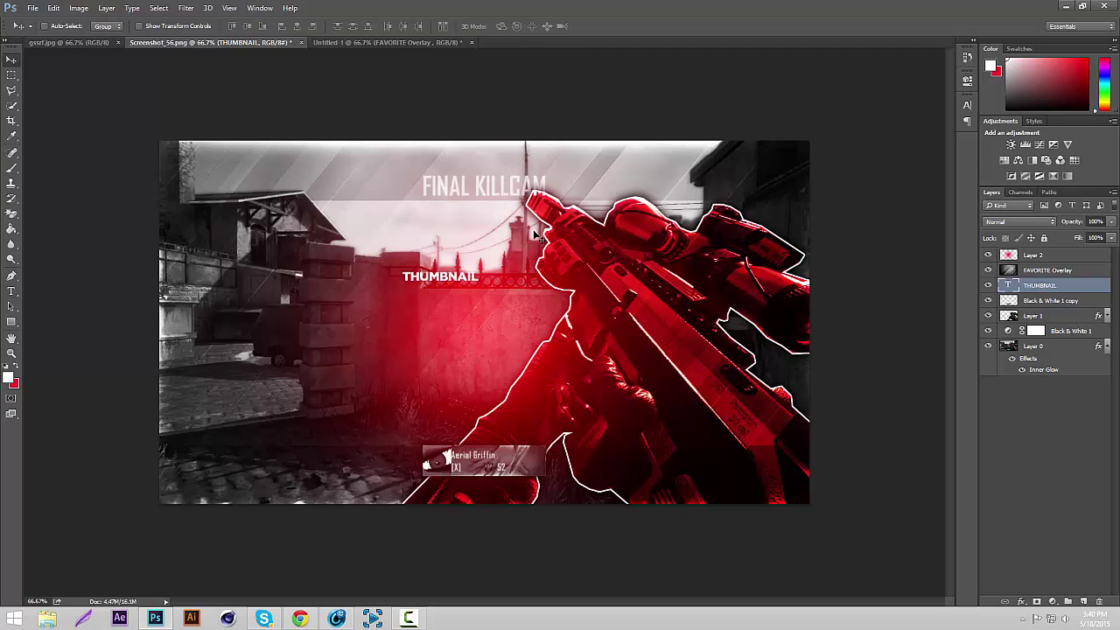
# Scale the THUMBNAIL text proportionally to about 78 pt and place a duplicate of it directly below
pyautogui.hotkey('ctrl', 't')
pyautogui.moveTo(512, 263); pyautogui.dragTo(539, 294)
pyautogui.press('Return')
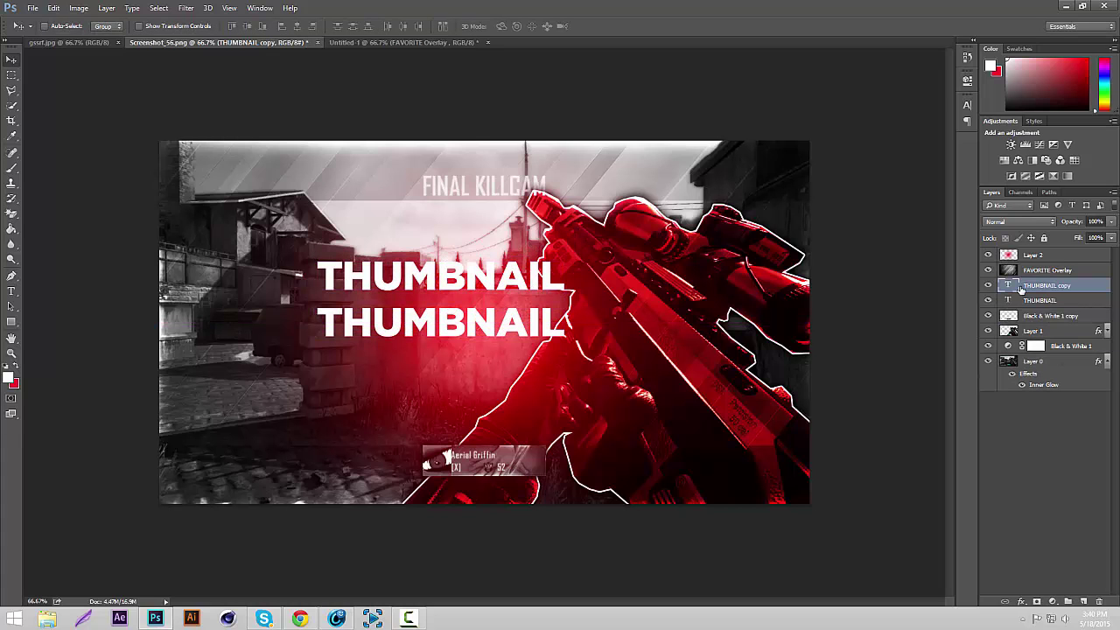
# Change the lower text copy to TUTORIAL and move it up slightly, closer beneath the THUMBNAIL line
pyautogui.doubleClick(1020, 289)
pyautogui.click(455, 106)
pyautogui.doubleClick(1006, 286)
pyautogui.write('TUTORIAL')
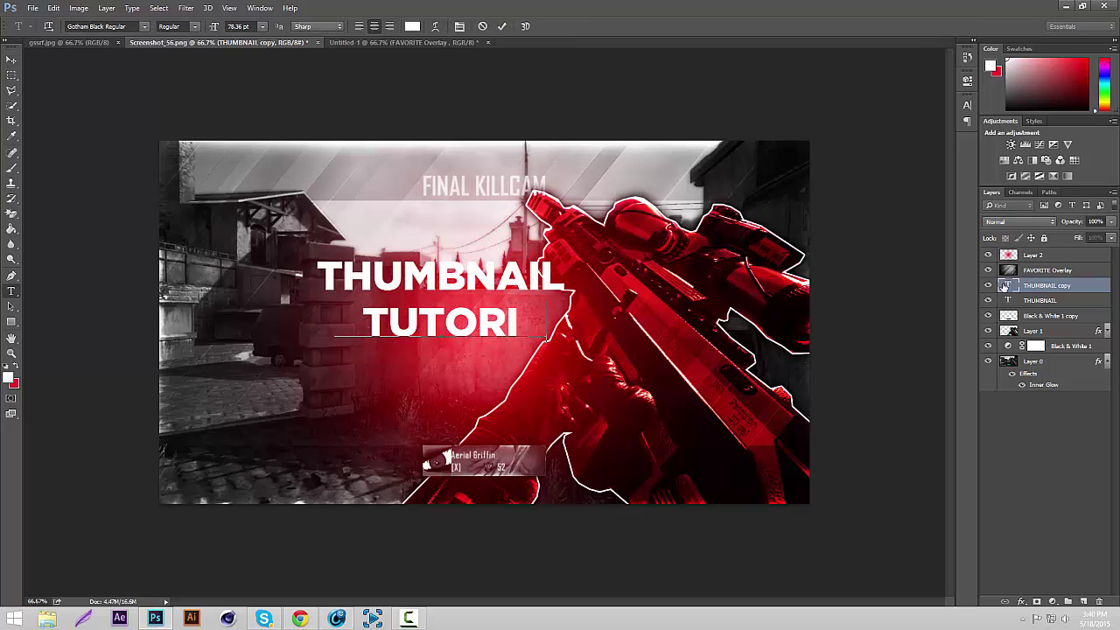
pyautogui.click(11, 60)
pyautogui.hotkey('shift', 'Up')
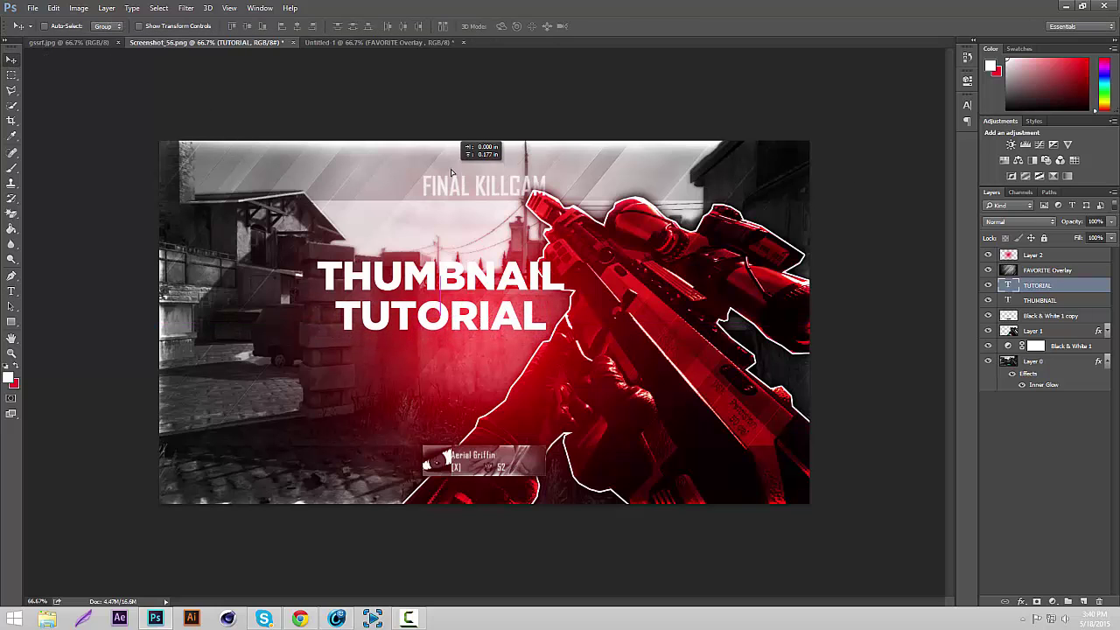
# Centre the TUTORIAL and THUMBNAIL text layers horizontally on the canvas
pyautogui.keyDown('ctrl'); pyautogui.click(1042, 301); pyautogui.keyUp('ctrl')
pyautogui.hotkey('ctrl', 'a')
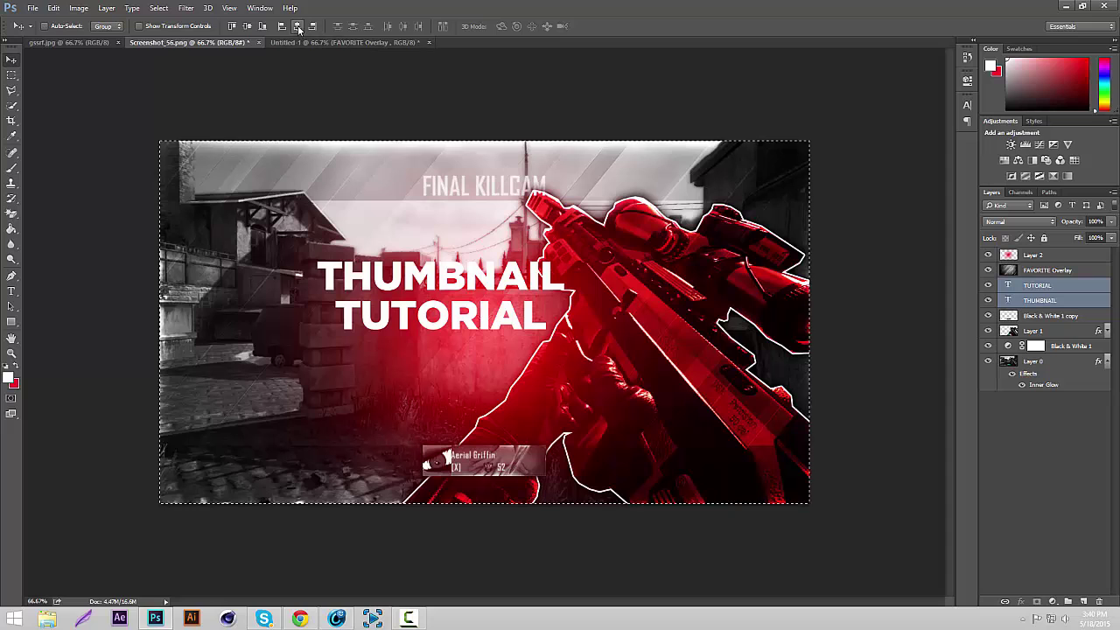
pyautogui.click(298, 26)
pyautogui.hotkey('ctrl', 'd')
# Move both text lines down slightly and enlarge them together proportionally until they span about three quarters of the image width
pyautogui.hotkey('ctrl', 't')
pyautogui.moveTo(611, 256)
pyautogui.mouseDown()
pyautogui.moveTo(618, 233)
pyautogui.moveTo(610, 259)
pyautogui.mouseUp()
pyautogui.click(11, 60)
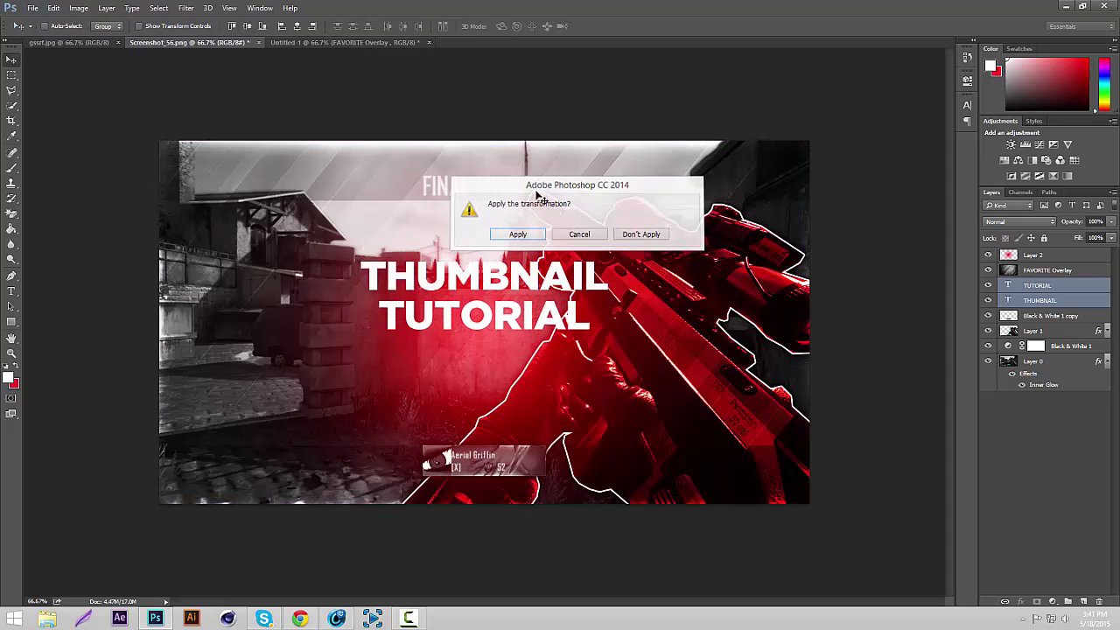
pyautogui.click(520, 233)
pyautogui.moveTo(540, 190); pyautogui.dragTo(540, 216)
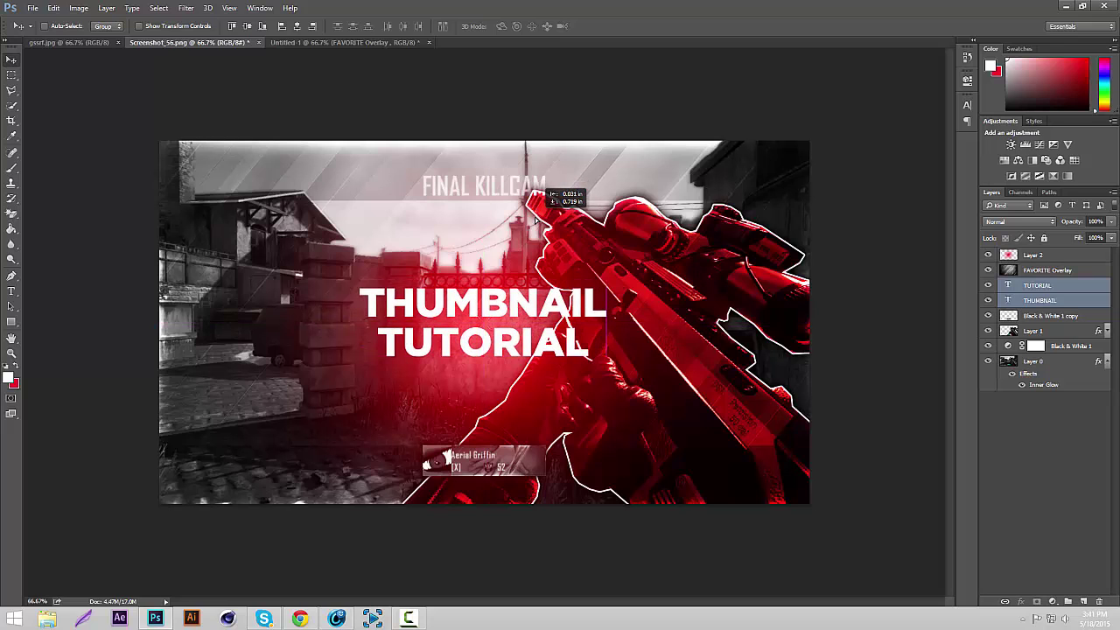
pyautogui.hotkey('ctrl', 't')
pyautogui.moveTo(606, 287); pyautogui.dragTo(724, 256)
pyautogui.press('Return')
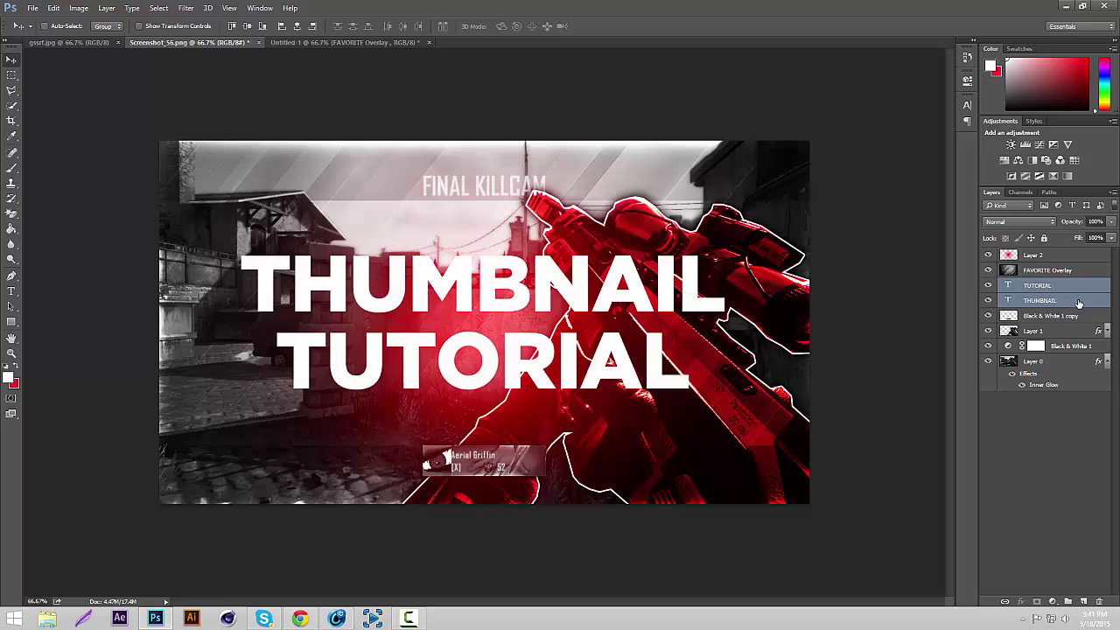
# Open the THUMBNAIL text layer's Layer Style settings and move the dialog clear of the title
pyautogui.doubleClick(1073, 300)
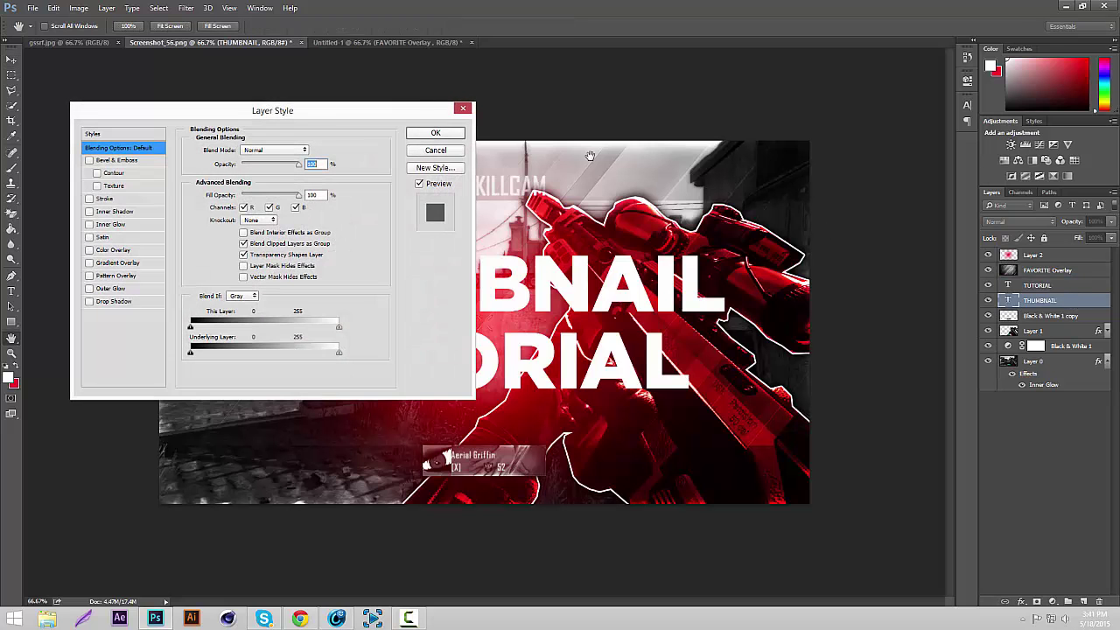
pyautogui.moveTo(312, 124); pyautogui.dragTo(946, 81)
pyautogui.click(758, 226)
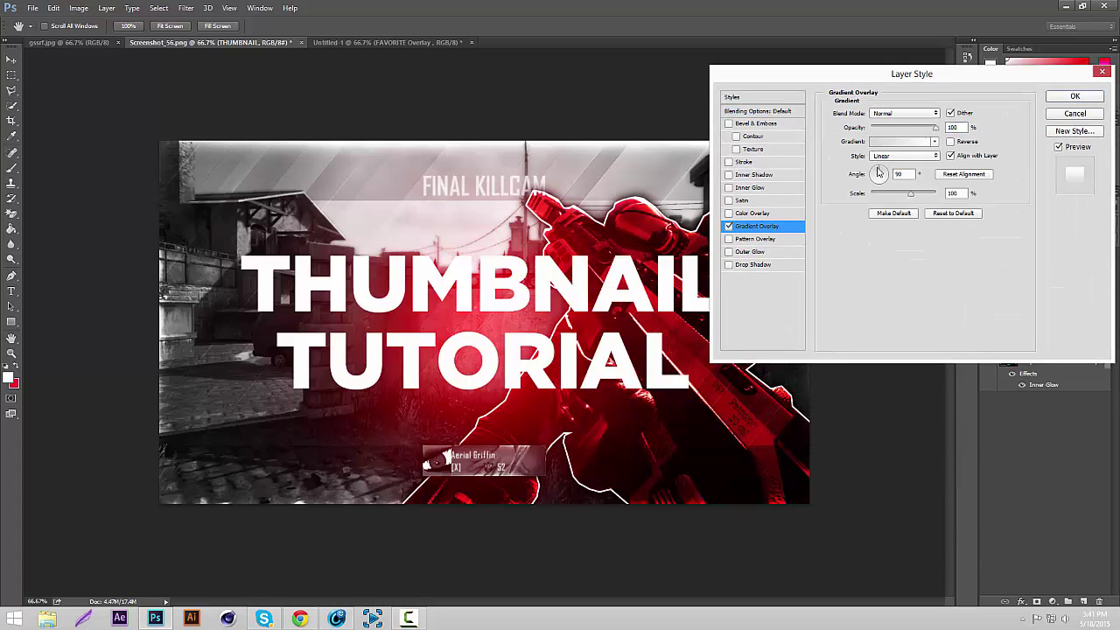
pyautogui.click(901, 142)
pyautogui.moveTo(805, 207); pyautogui.dragTo(845, 186)
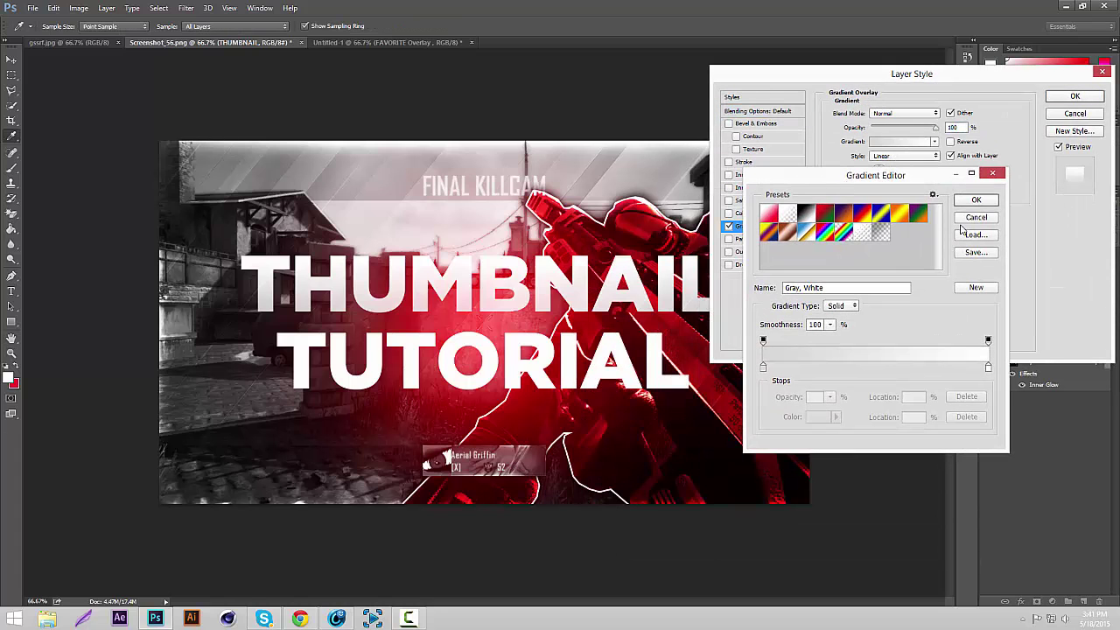
pyautogui.click(975, 218)
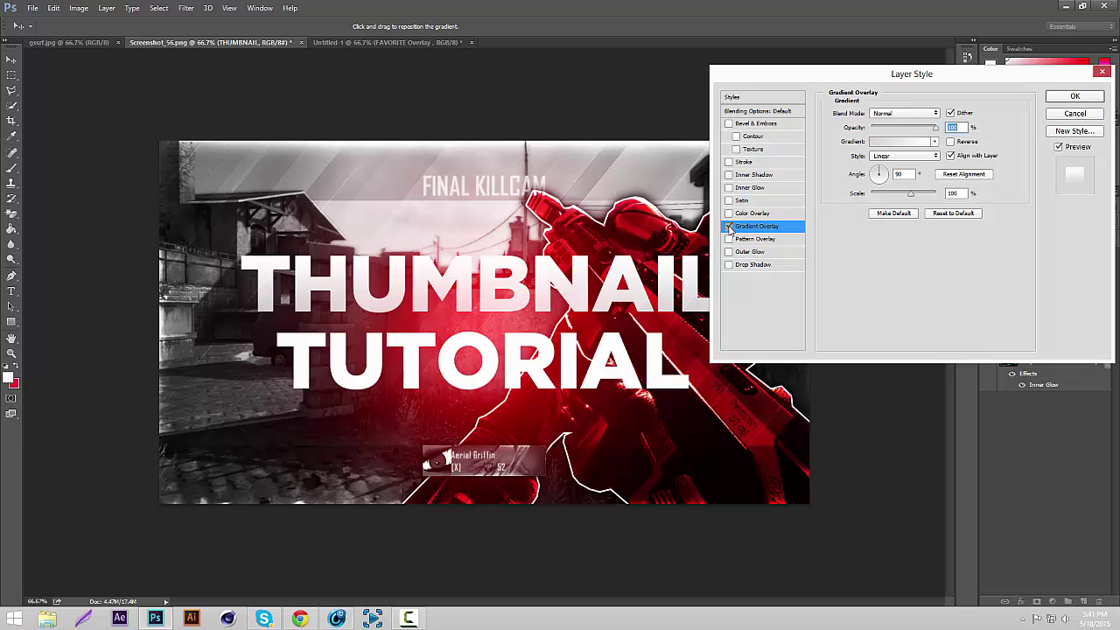
pyautogui.click(729, 226)
# Add a mid-gray Color Overlay to the THUMBNAIL text
pyautogui.click(751, 213)
pyautogui.click(951, 112)
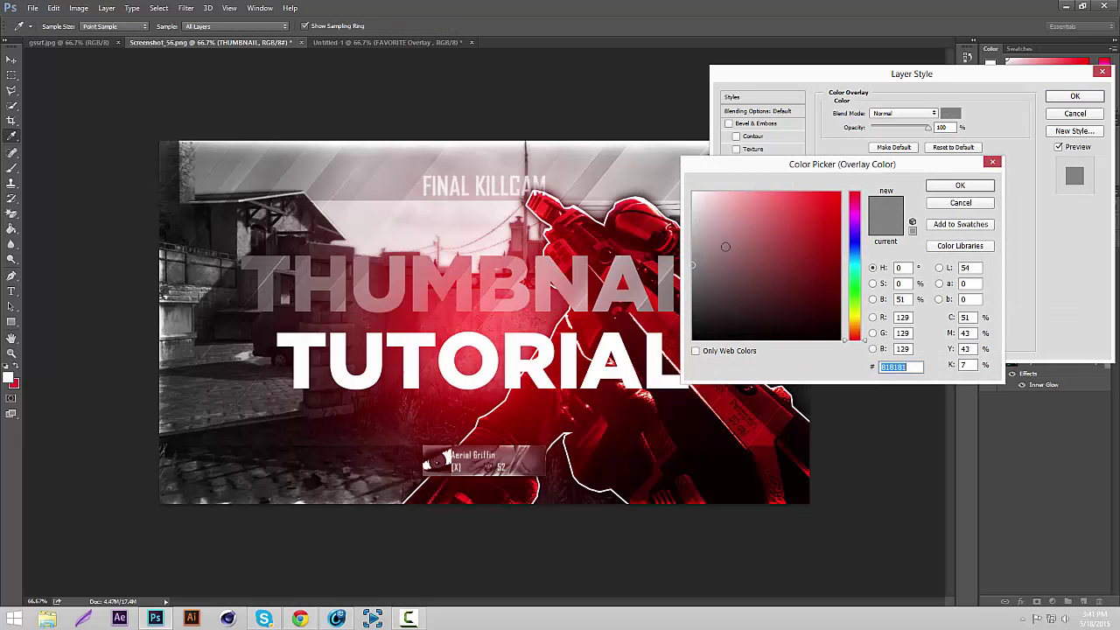
pyautogui.moveTo(725, 246)
pyautogui.mouseDown()
pyautogui.moveTo(654, 248)
pyautogui.moveTo(692, 251)
pyautogui.moveTo(694, 266)
pyautogui.mouseUp()
pyautogui.click(954, 186)
# Add a Satin effect to the THUMBNAIL text with colour ffffff and blend mode Overlay
pyautogui.click(754, 199)
pyautogui.click(952, 113)
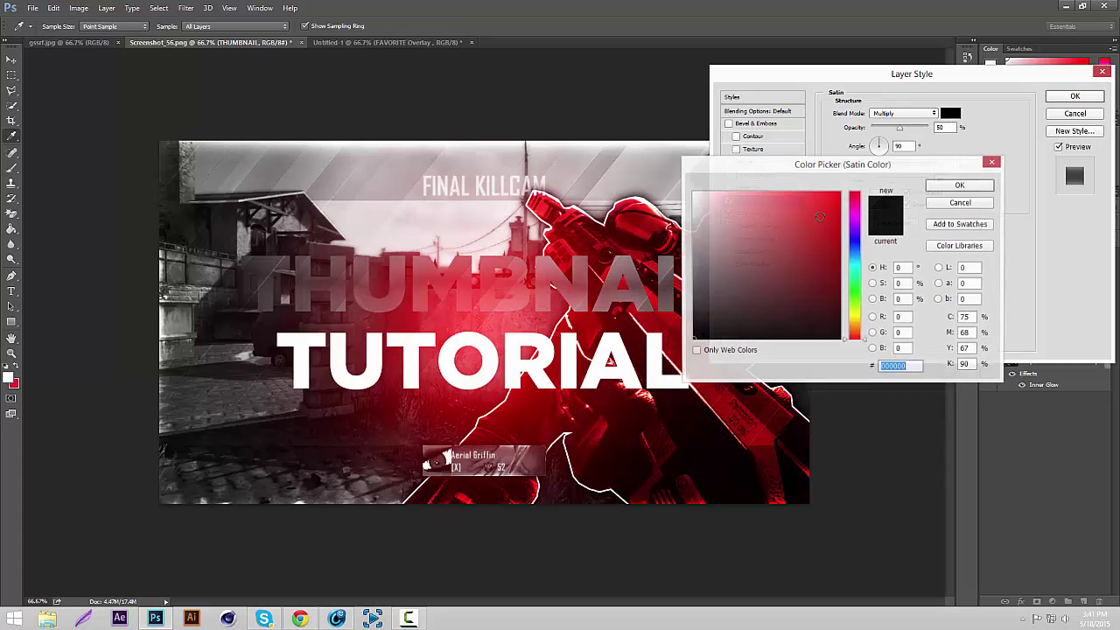
pyautogui.write('ffffff')
pyautogui.click(959, 186)
pyautogui.click(903, 113)
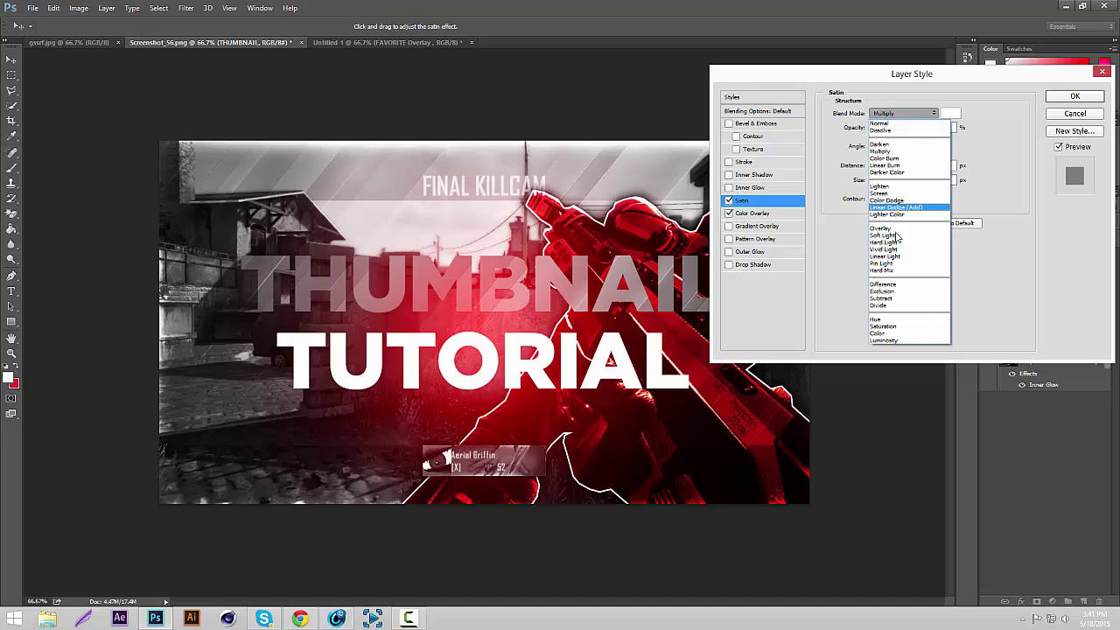
pyautogui.click(890, 228)
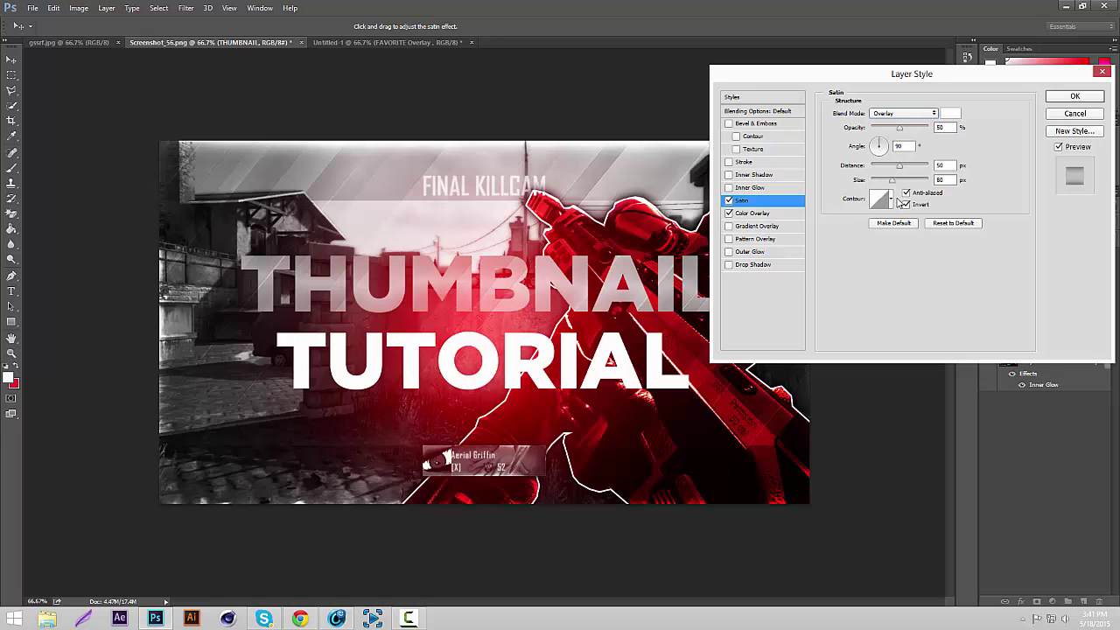
# Set the Satin opacity to 100%, angle to 24° and size to 29 px, and increase its distance
pyautogui.moveTo(891, 184)
pyautogui.mouseDown()
pyautogui.moveTo(872, 180)
pyautogui.moveTo(926, 166)
pyautogui.moveTo(881, 185)
pyautogui.mouseUp()
pyautogui.click(891, 148)
pyautogui.moveTo(900, 128); pyautogui.dragTo(919, 184)
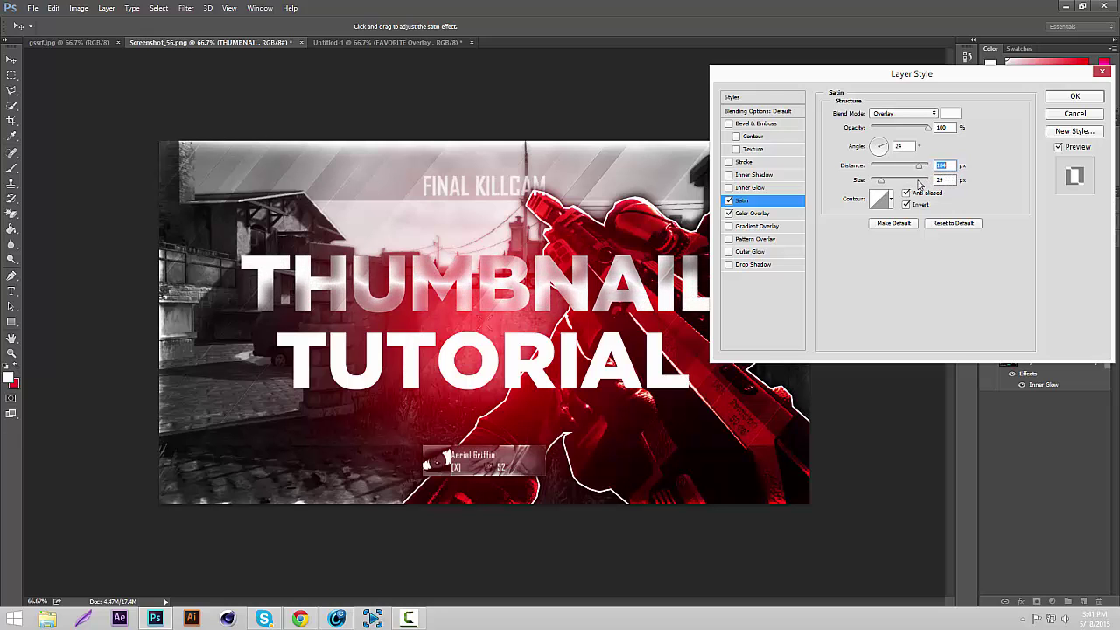
pyautogui.moveTo(919, 133); pyautogui.dragTo(945, 149)
# Add a white Inner Glow to the THUMBNAIL text with blend mode Vivid Light, opacity about 38% and size 21 px
pyautogui.click(758, 188)
pyautogui.click(903, 113)
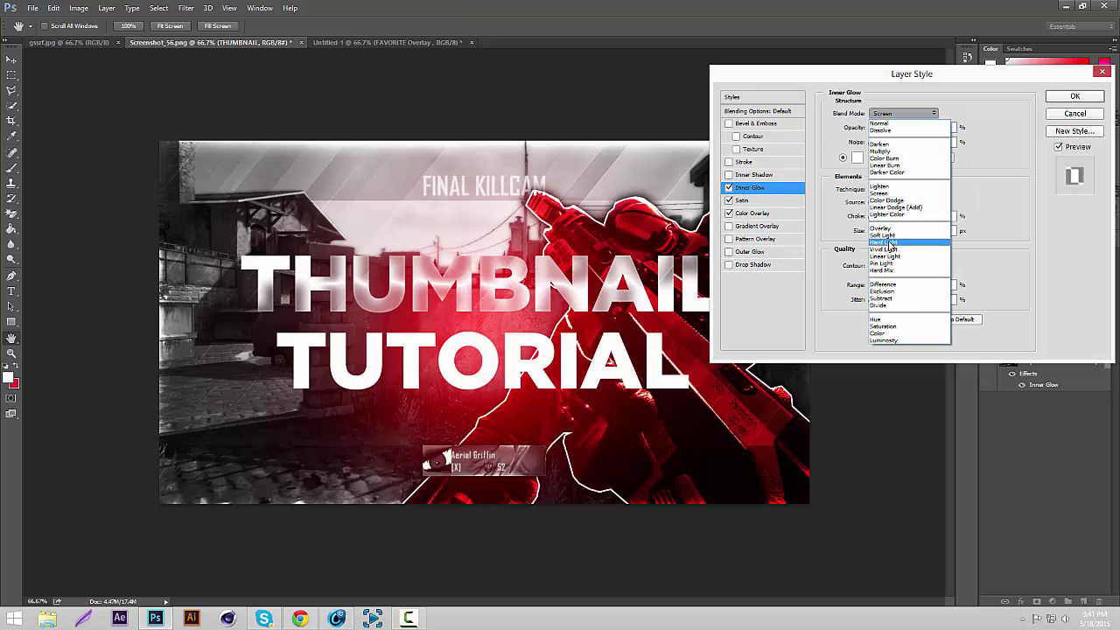
pyautogui.click(890, 238)
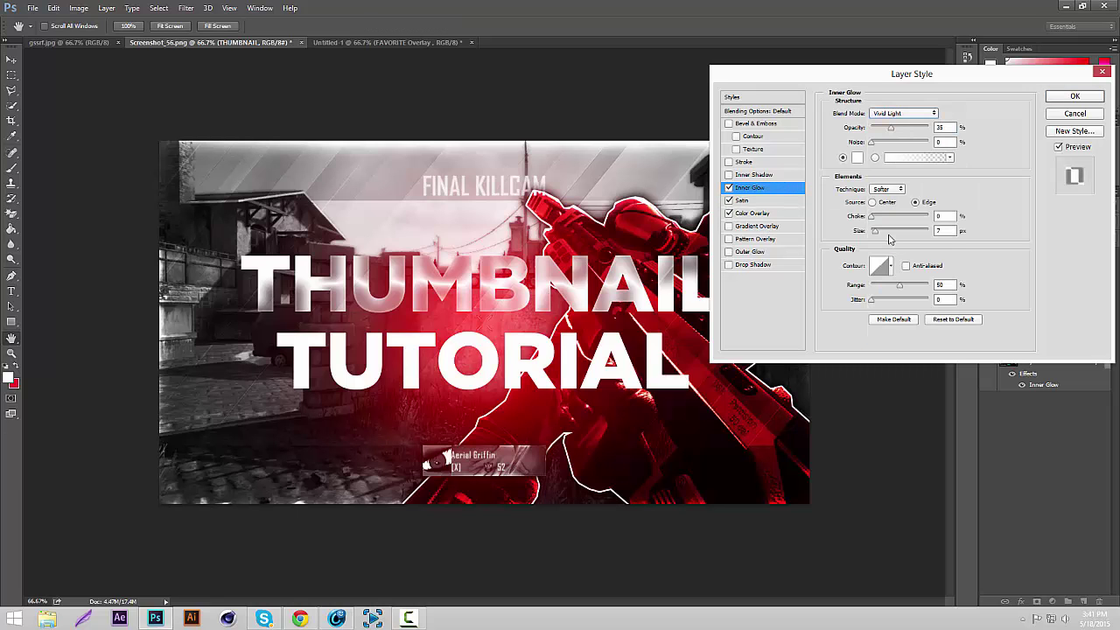
pyautogui.click(913, 127)
pyautogui.moveTo(875, 231); pyautogui.dragTo(879, 233)
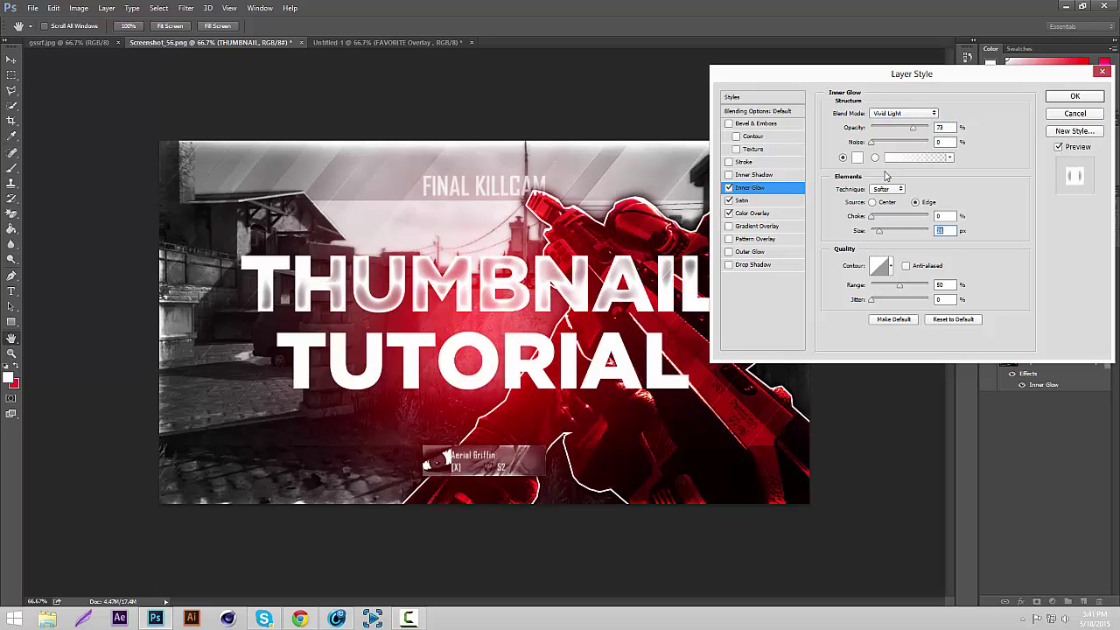
pyautogui.moveTo(905, 133); pyautogui.dragTo(893, 131)
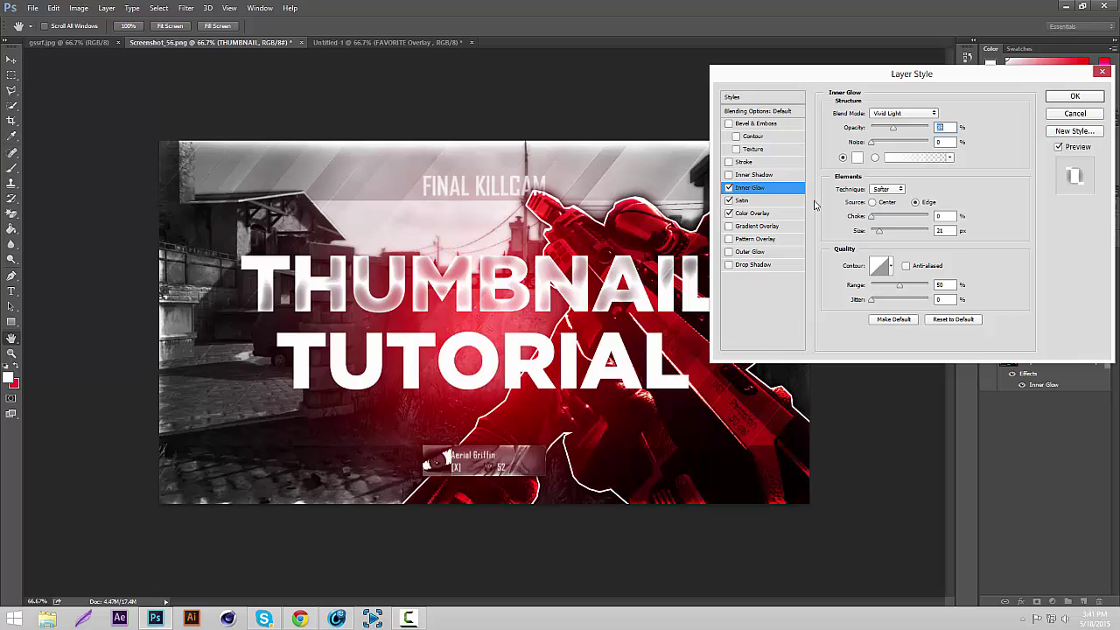
# Add a black Drop Shadow with angle 90°, distance 12 px, spread 8% and size 16 px, and apply the layer style
pyautogui.click(745, 265)
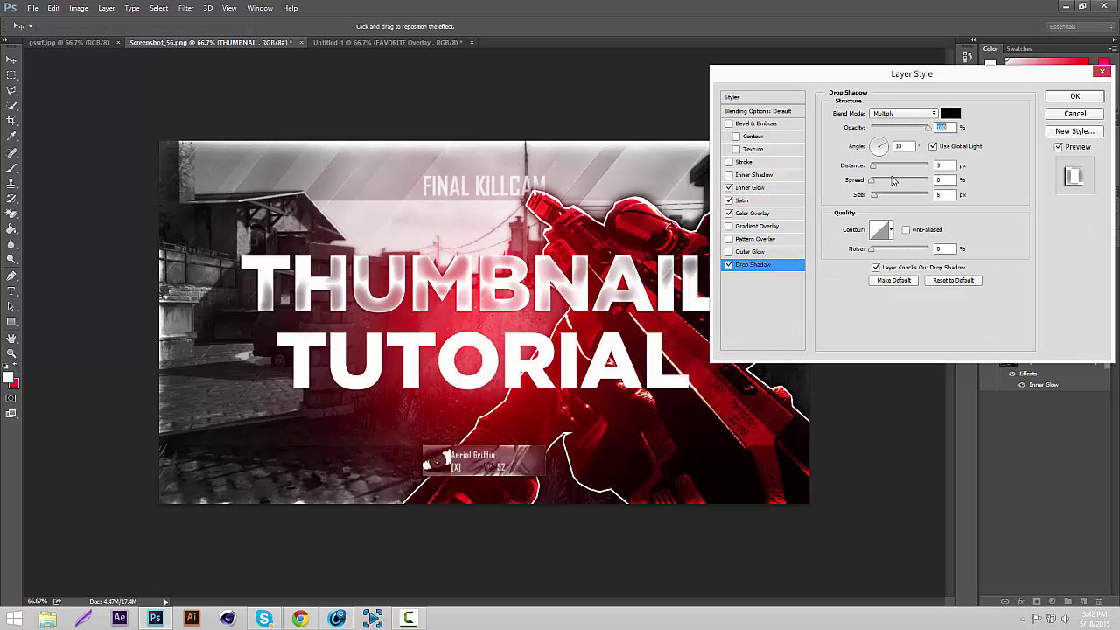
pyautogui.moveTo(886, 180)
pyautogui.mouseDown()
pyautogui.moveTo(878, 199)
pyautogui.moveTo(880, 171)
pyautogui.mouseUp()
pyautogui.click(880, 137)
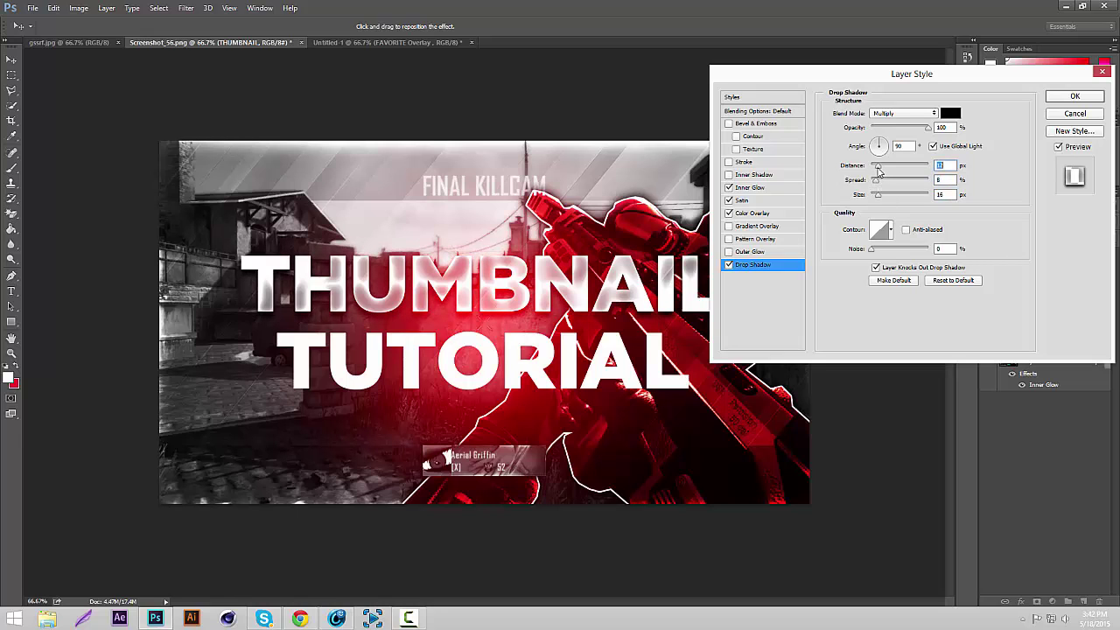
pyautogui.click(1090, 101)
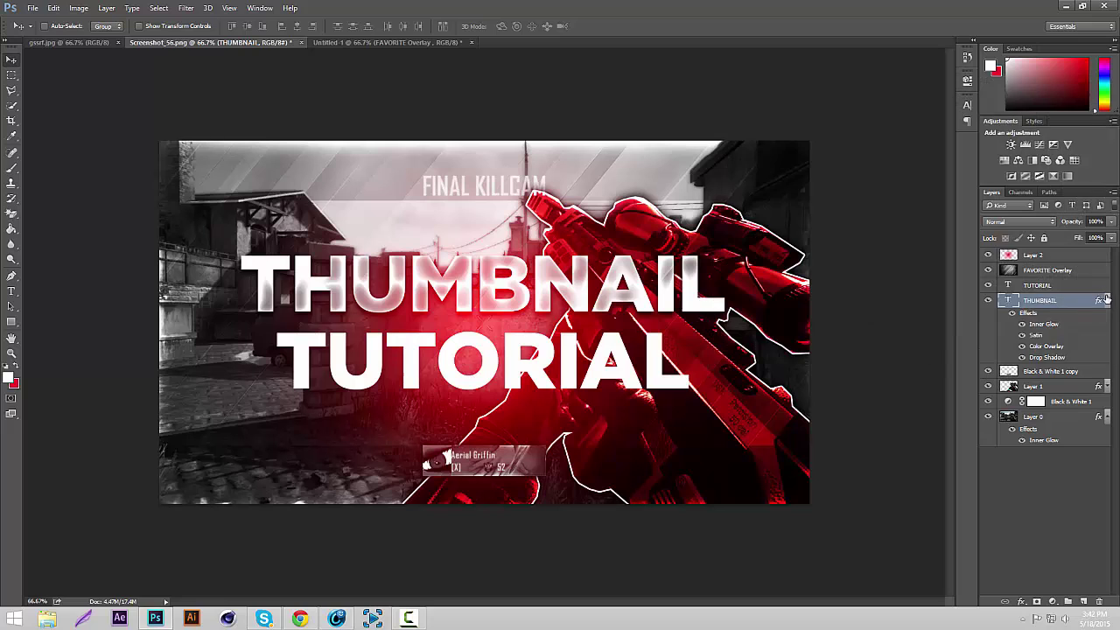
# Copy the THUMBNAIL layer's style onto the TUTORIAL text layer and collapse both effects lists
pyautogui.rightClick(1085, 300)
pyautogui.click(995, 436)
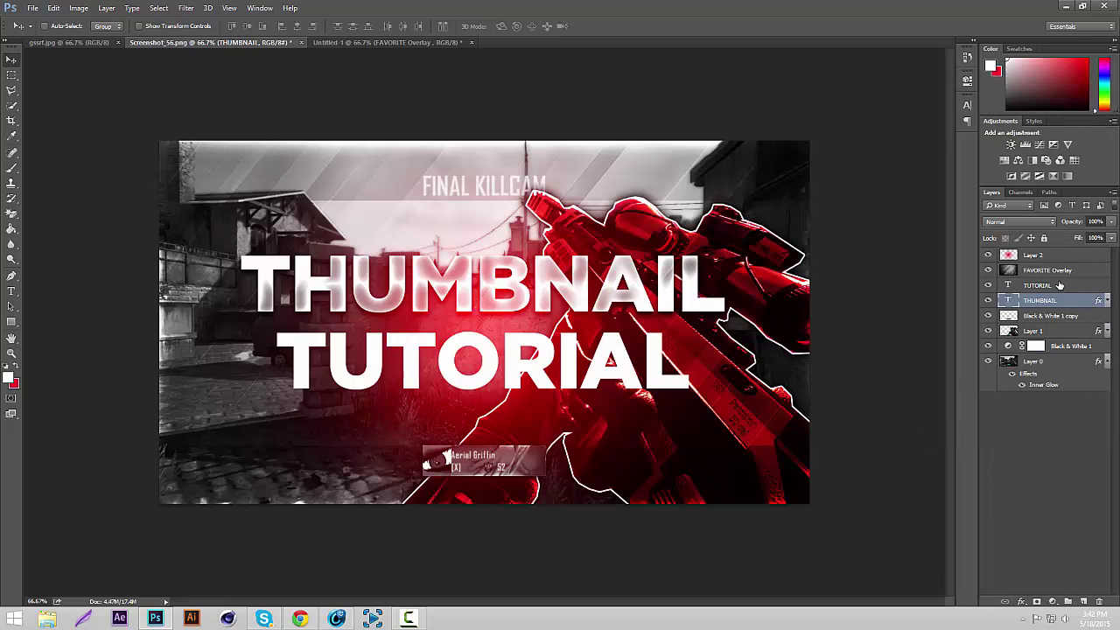
pyautogui.rightClick(1057, 286)
pyautogui.click(957, 449)
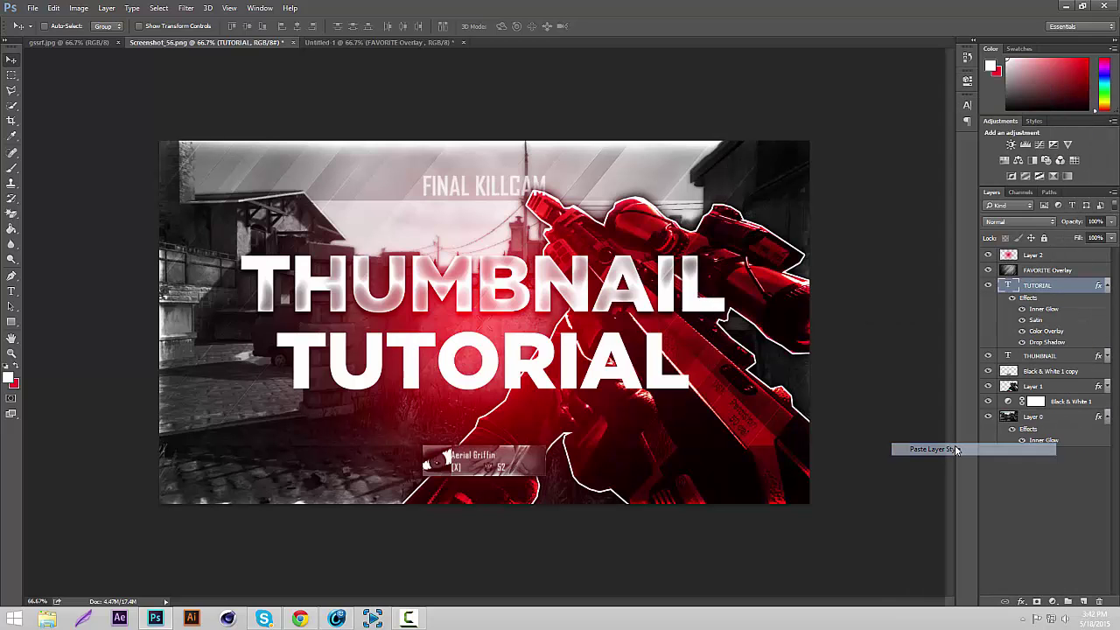
pyautogui.click(1107, 286)
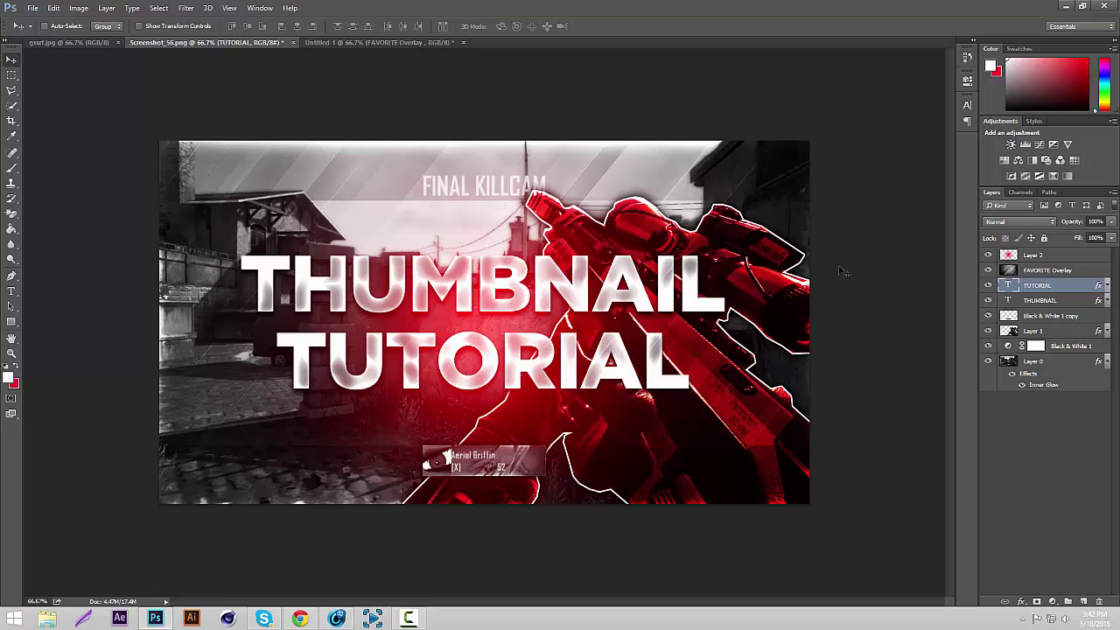
# Create a new layer above FAVORITE Overlay and choose the 1506 px splatter brush
pyautogui.click(1059, 272)
pyautogui.click(1084, 603)
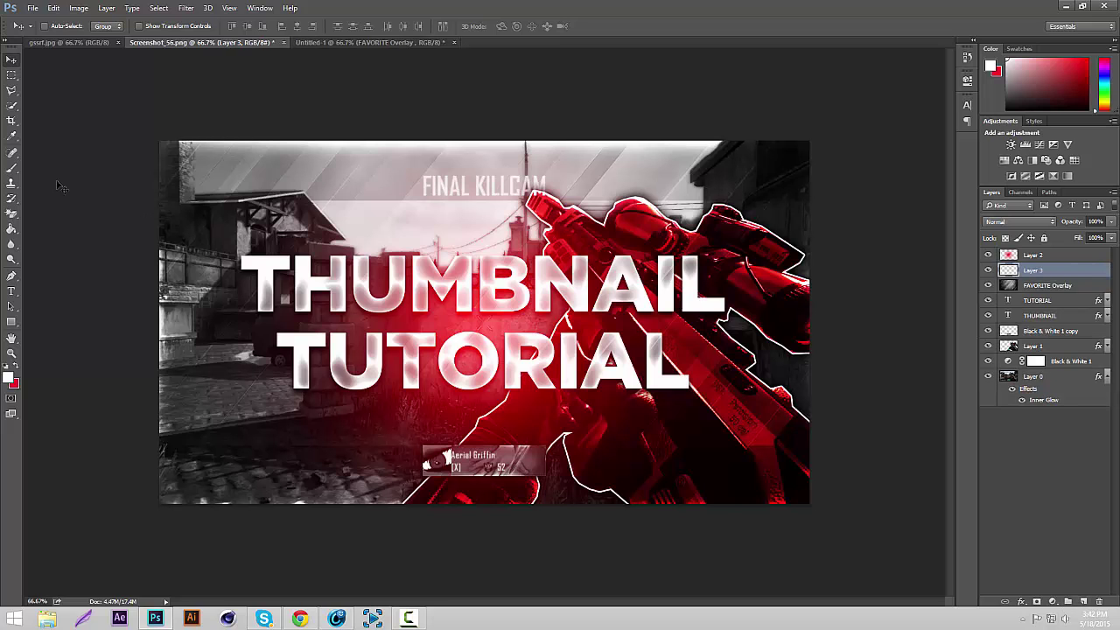
pyautogui.press('b')
pyautogui.click(58, 26)
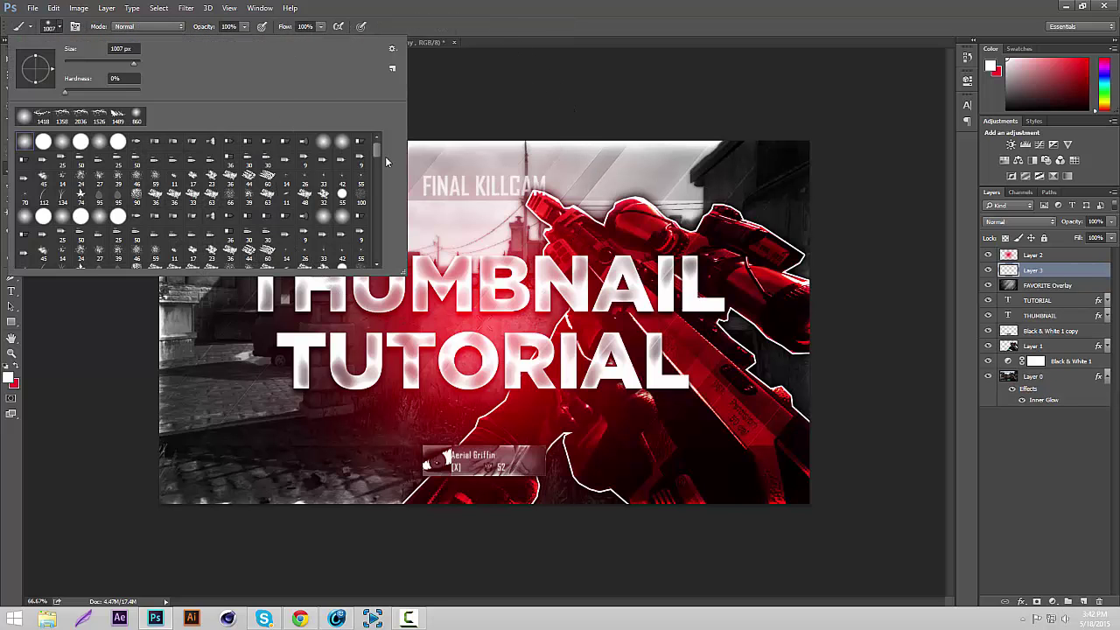
pyautogui.moveTo(375, 162); pyautogui.dragTo(375, 193)
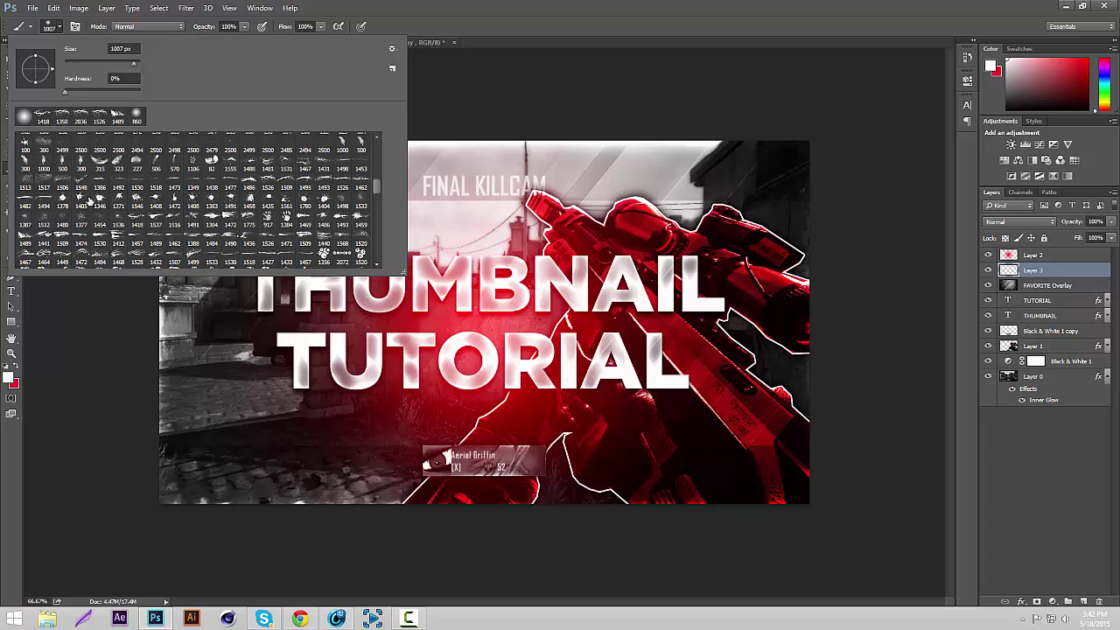
pyautogui.click(63, 180)
pyautogui.click(201, 407)
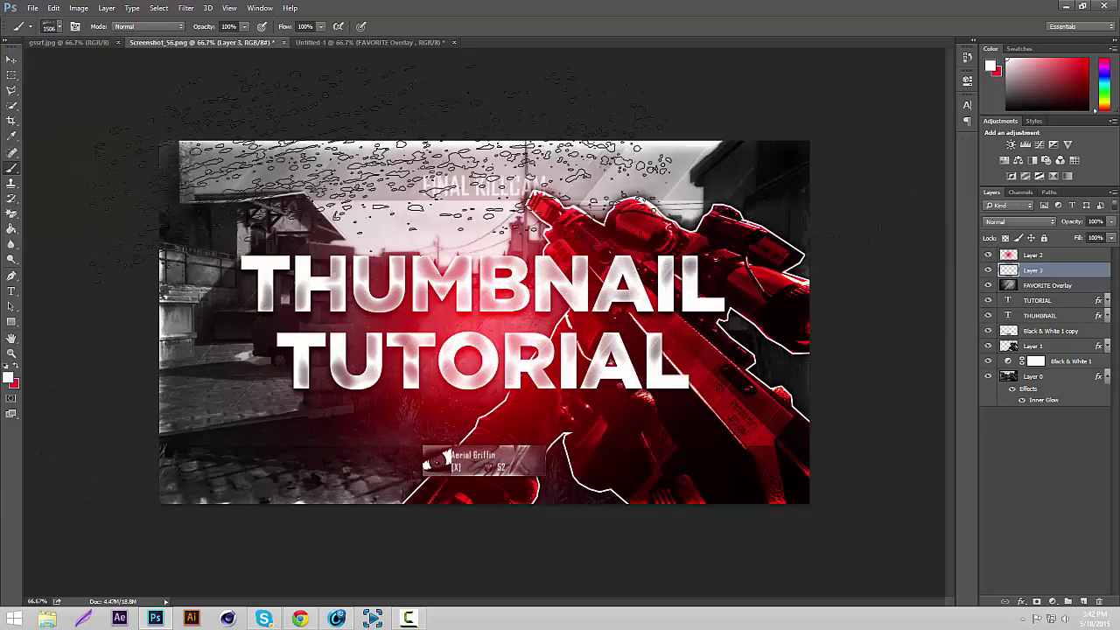
# Stamp white splatters on the new layer across the upper left and along the lower right of the image
pyautogui.click(359, 156)
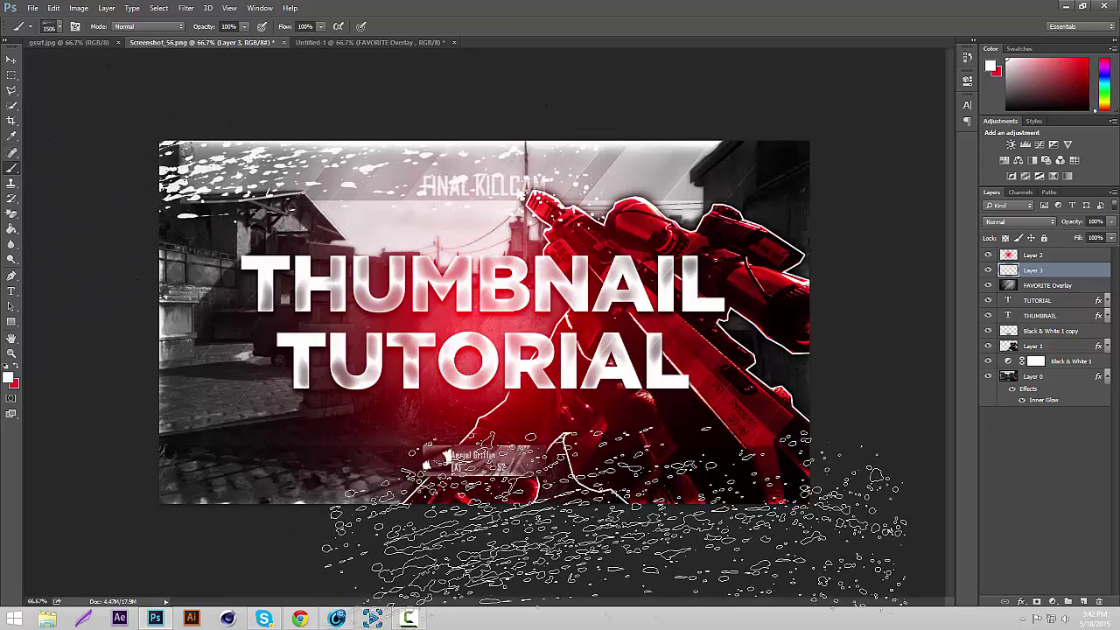
pyautogui.click(490, 520)
pyautogui.click(12, 59)
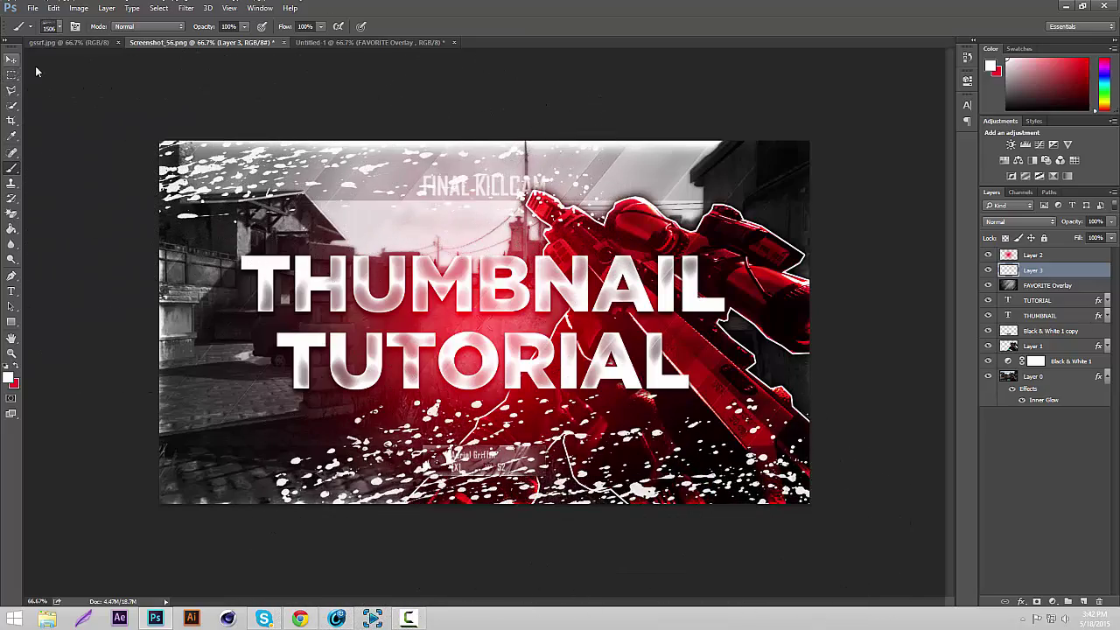
# Choose the 1520 px splatter brush and stamp white splashes at the image's left edge and upper-right corner
pyautogui.click(59, 26)
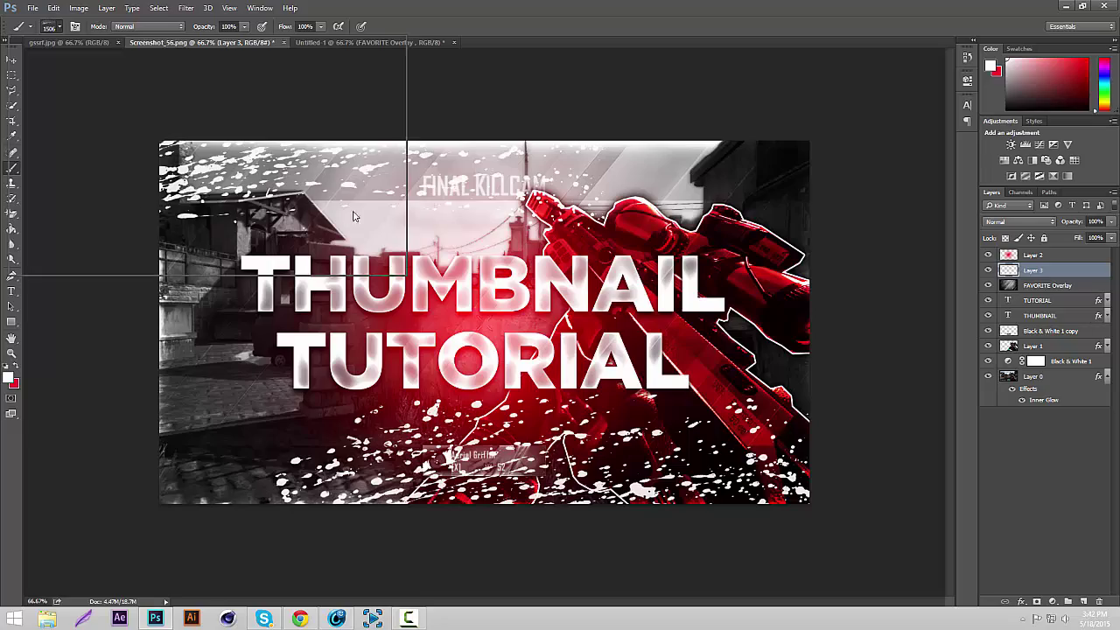
pyautogui.click(362, 245)
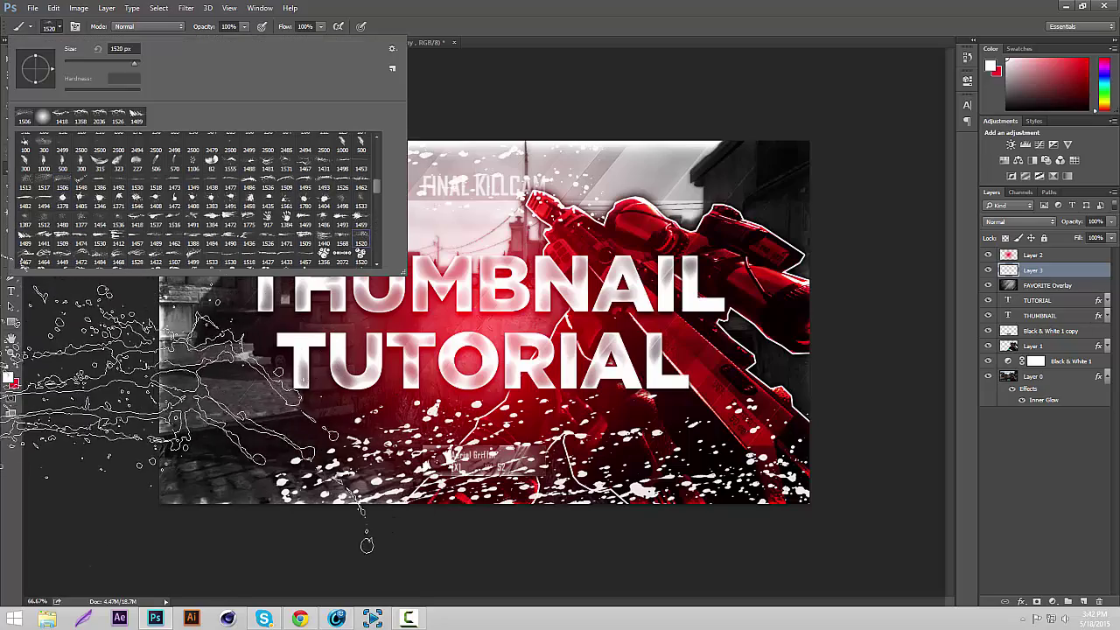
pyautogui.click(368, 533)
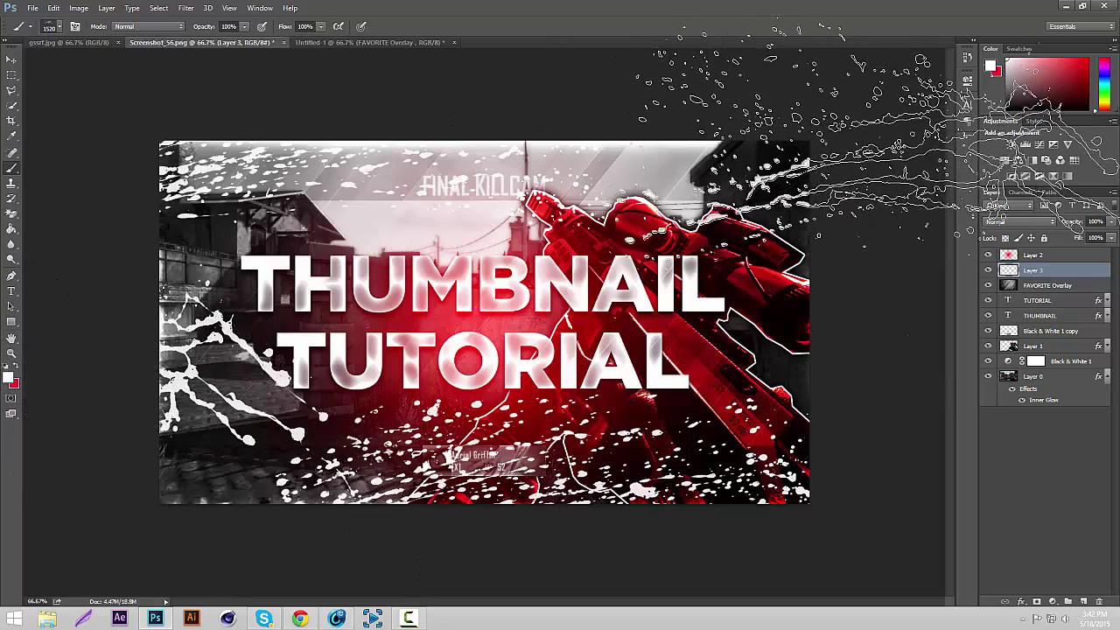
pyautogui.click(980, 123)
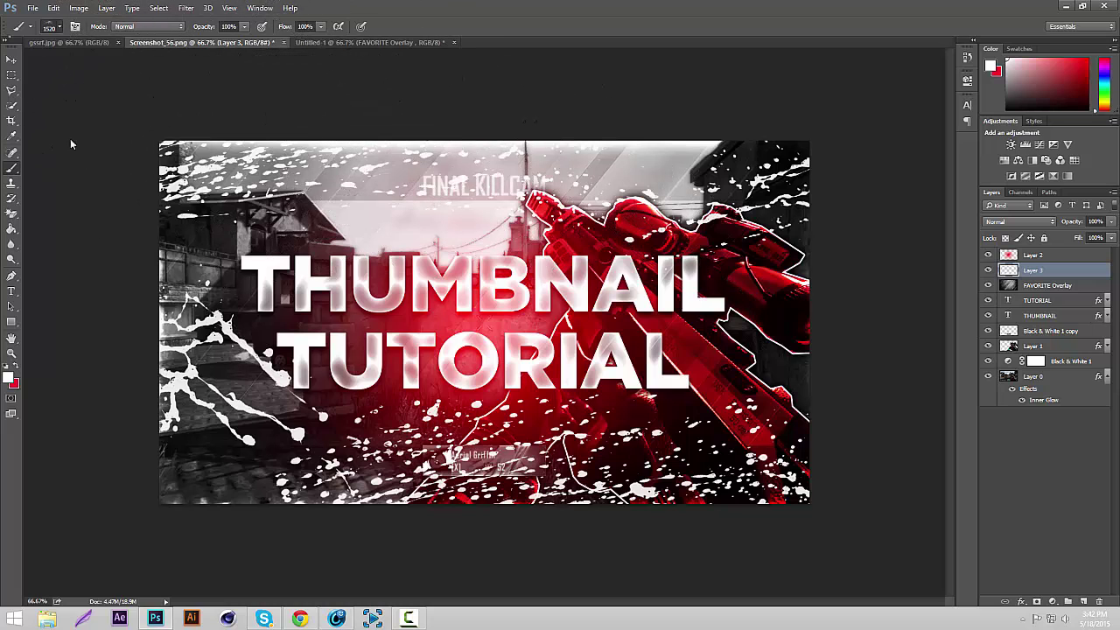
# Choose the 1412 px paint splash brush from the brush presets
pyautogui.click(58, 26)
pyautogui.scroll(-2, 378, 198)
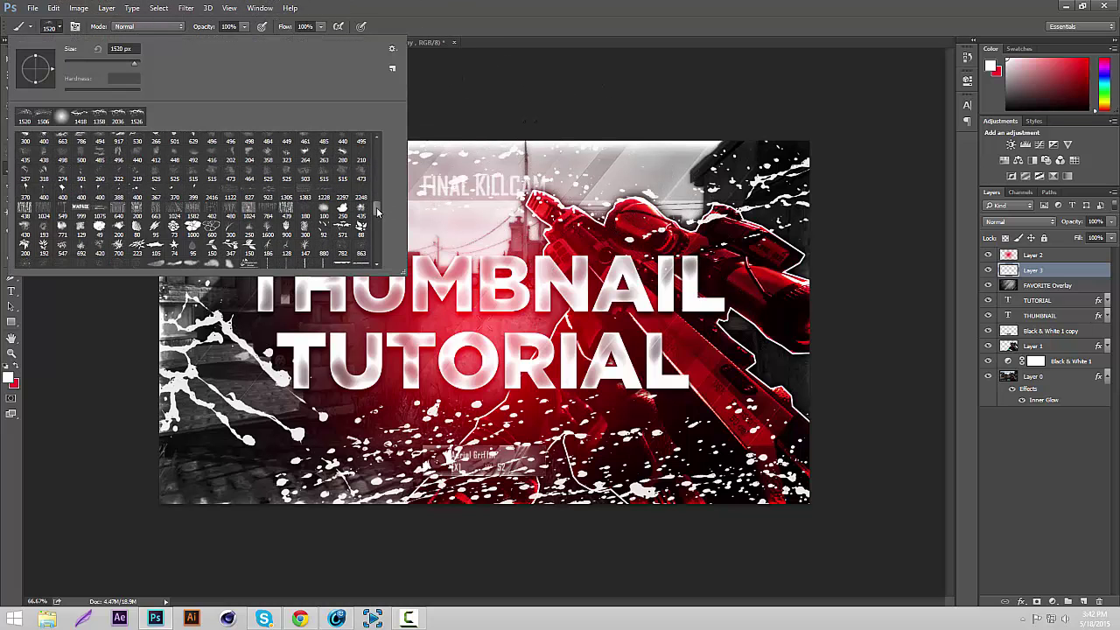
pyautogui.scroll(5, 376, 187)
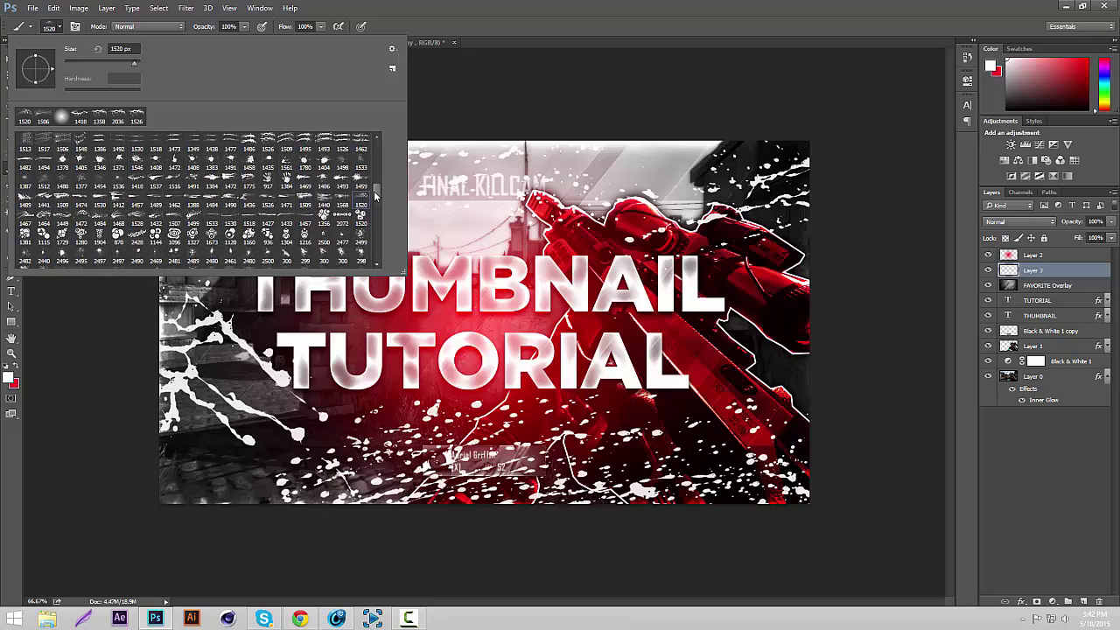
pyautogui.scroll(1, 375, 196)
pyautogui.click(116, 217)
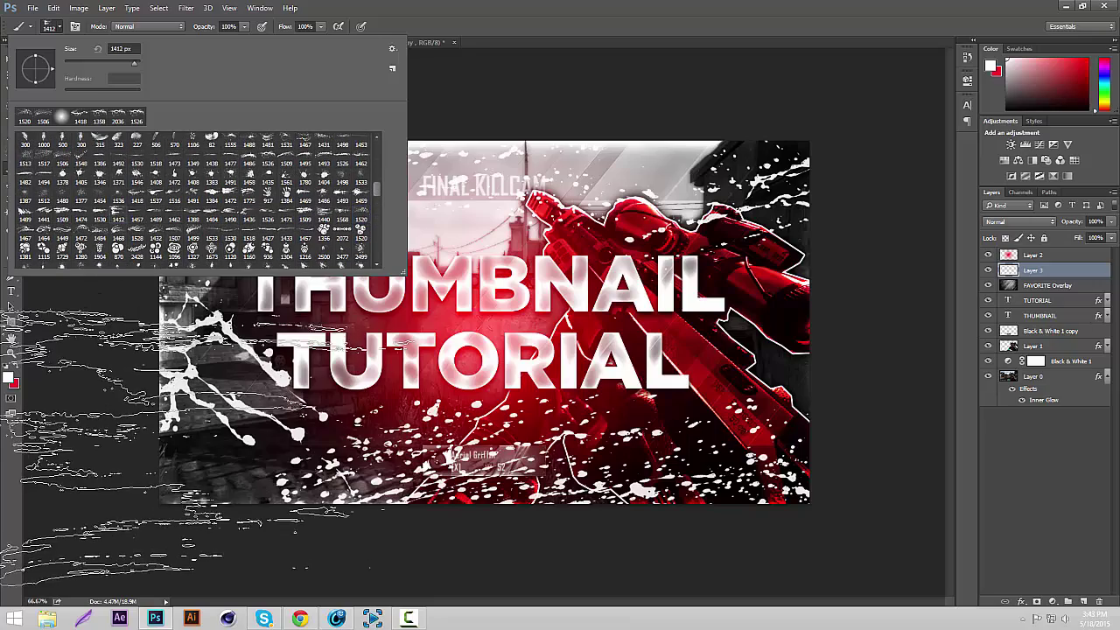
pyautogui.click(125, 475)
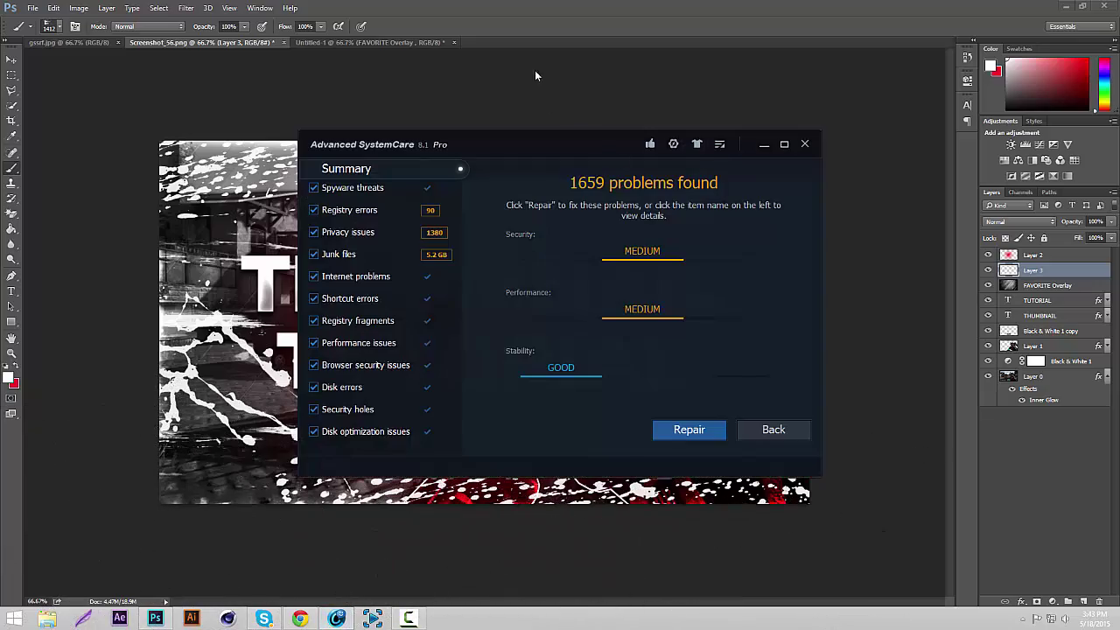
# Dismiss the Advanced SystemCare window, reduce the brush to 965 px and stamp white splashes along the lower-left and right image edges
pyautogui.click(515, 6)
pyautogui.moveTo(407, 461); pyautogui.dragTo(322, 464)
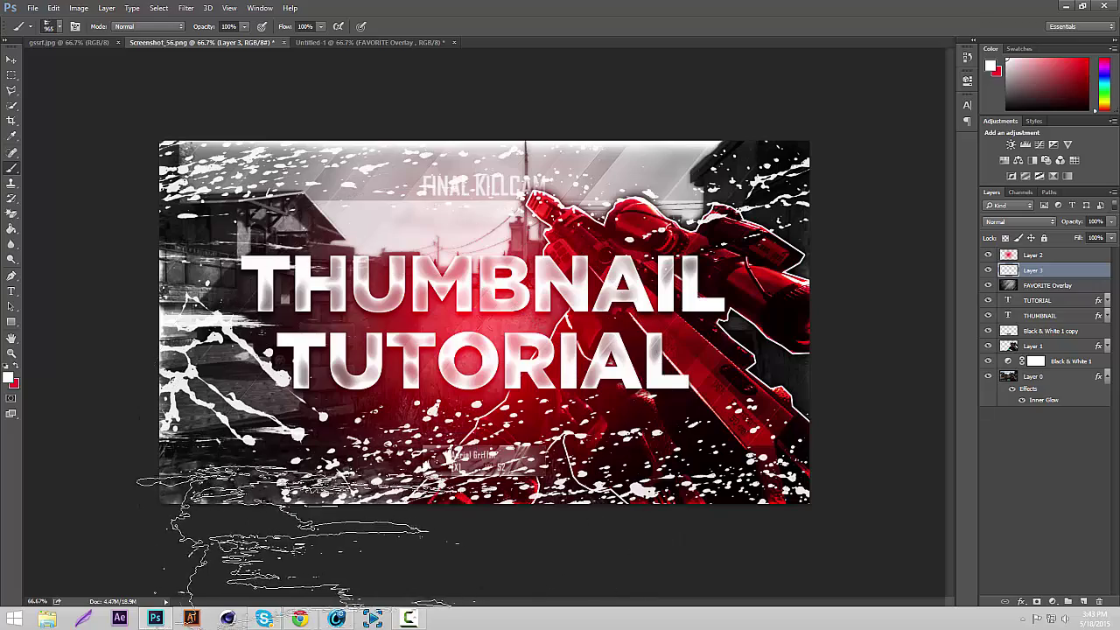
pyautogui.click(281, 549)
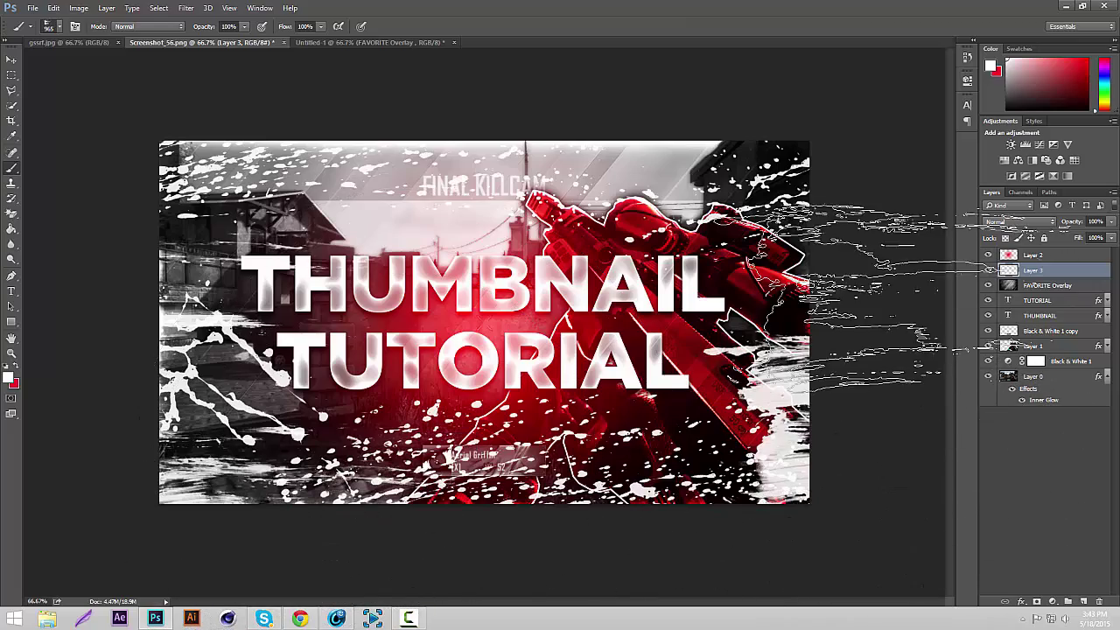
pyautogui.click(875, 424)
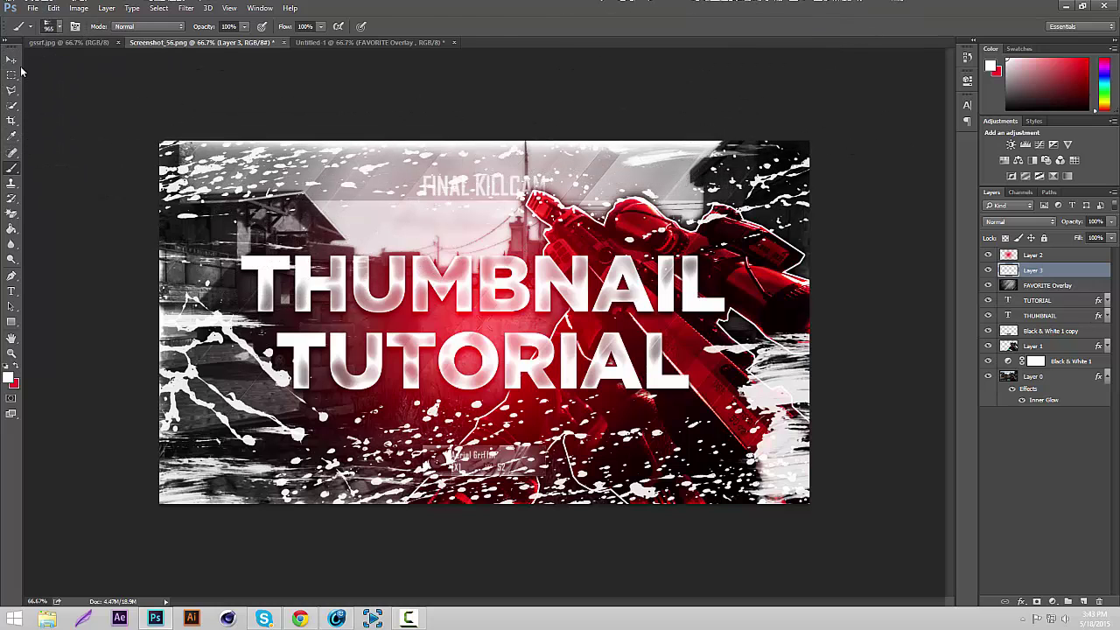
# Set Layer 3's blend mode to Overlay and compare the result with the gsurf.jpg reference image
pyautogui.click(12, 58)
pyautogui.click(1013, 222)
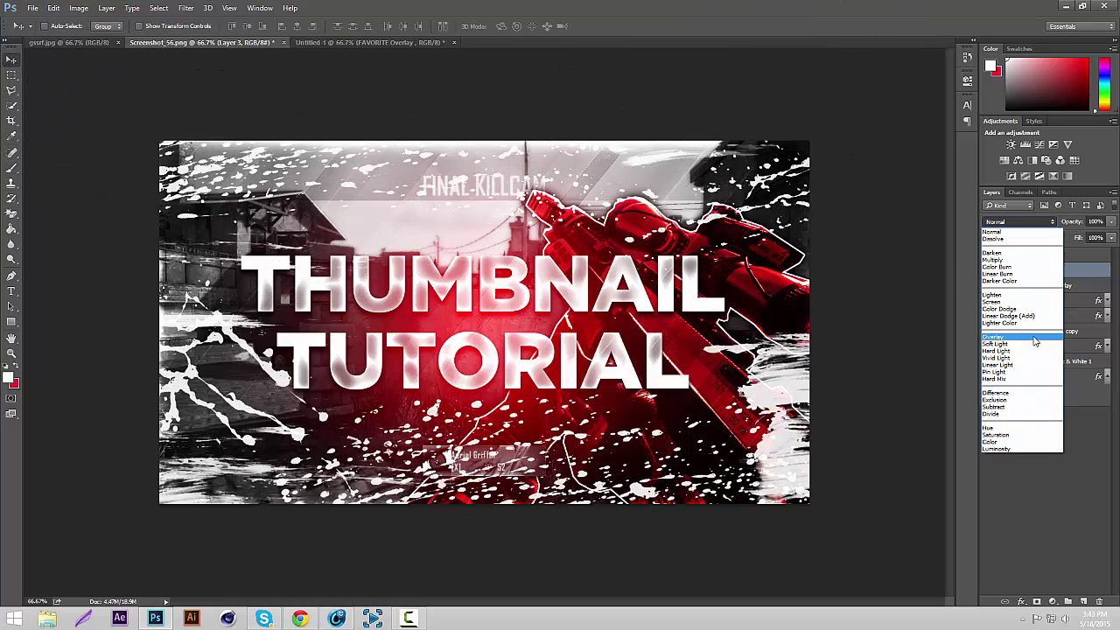
pyautogui.click(1002, 335)
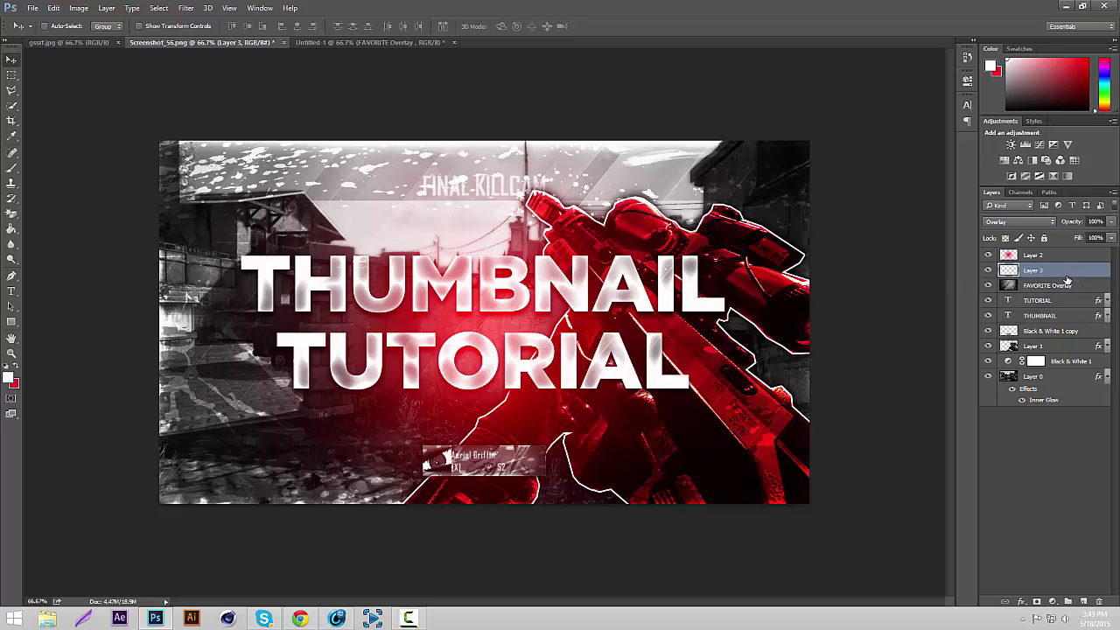
pyautogui.click(63, 44)
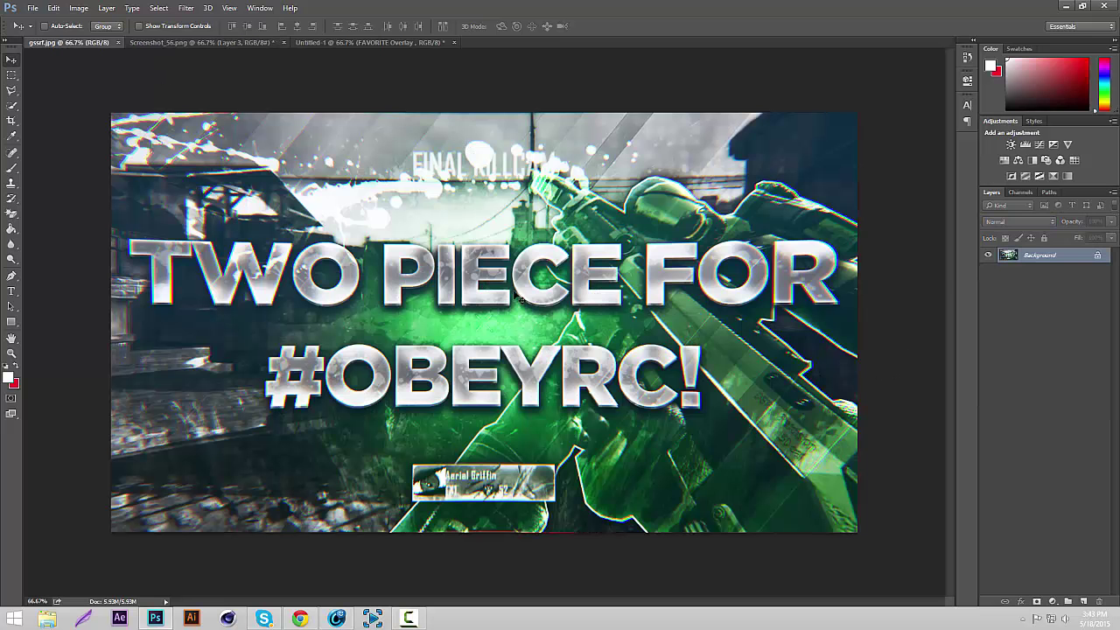
pyautogui.click(210, 42)
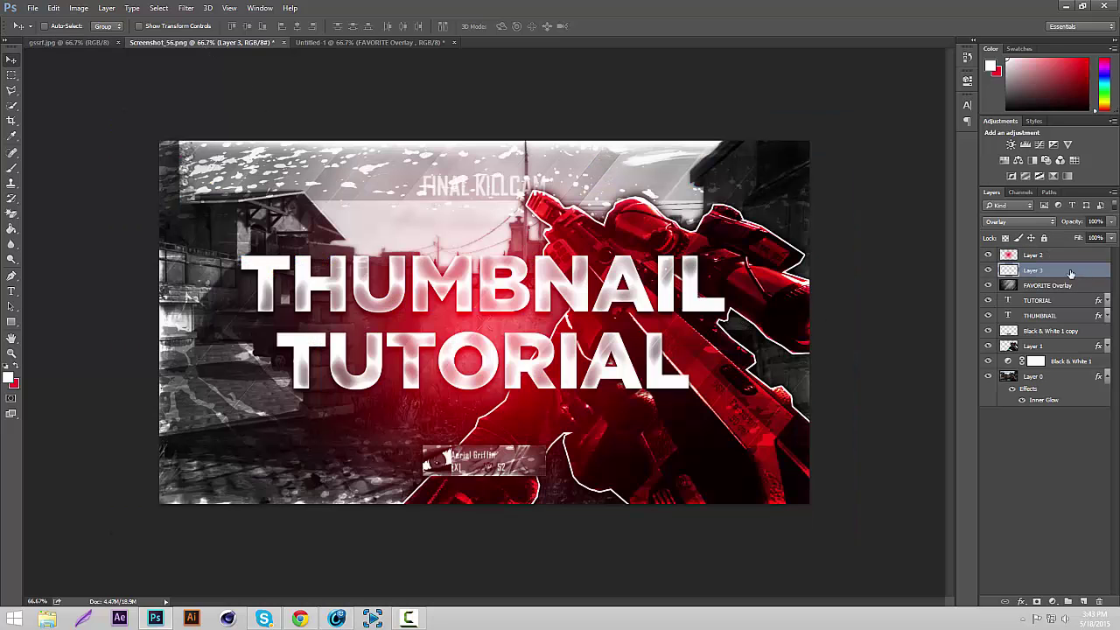
# Create a new layer above Layer 3 and choose the 1509 px splash brush
pyautogui.moveTo(1072, 274)
pyautogui.mouseDown()
pyautogui.moveTo(1065, 291)
pyautogui.moveTo(1064, 268)
pyautogui.mouseUp()
pyautogui.click(1083, 602)
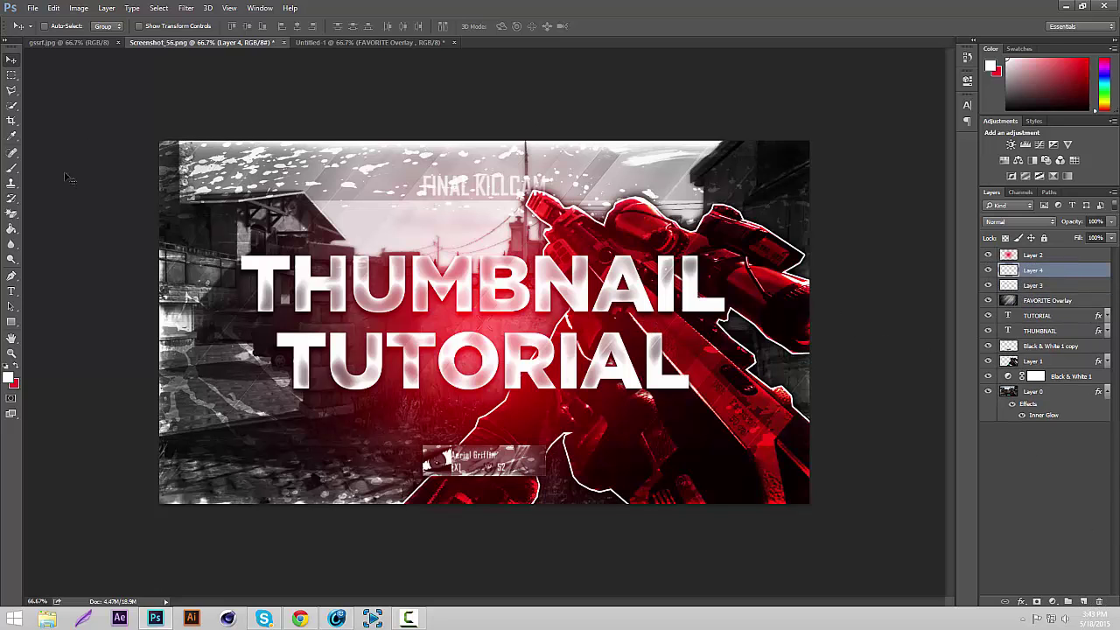
pyautogui.click(8, 168)
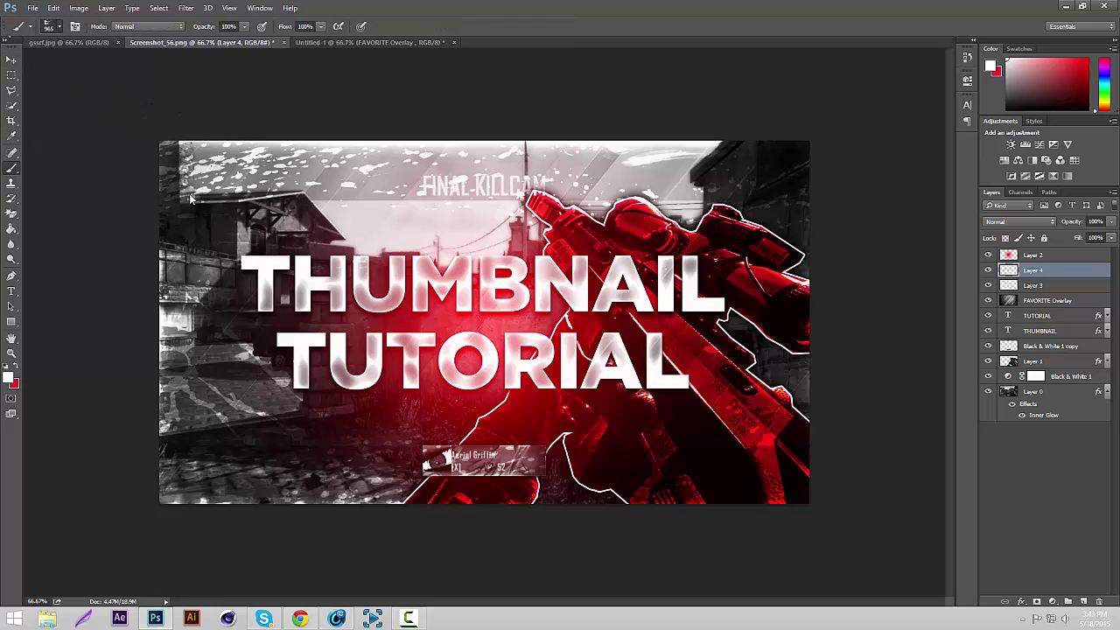
pyautogui.rightClick(408, 137)
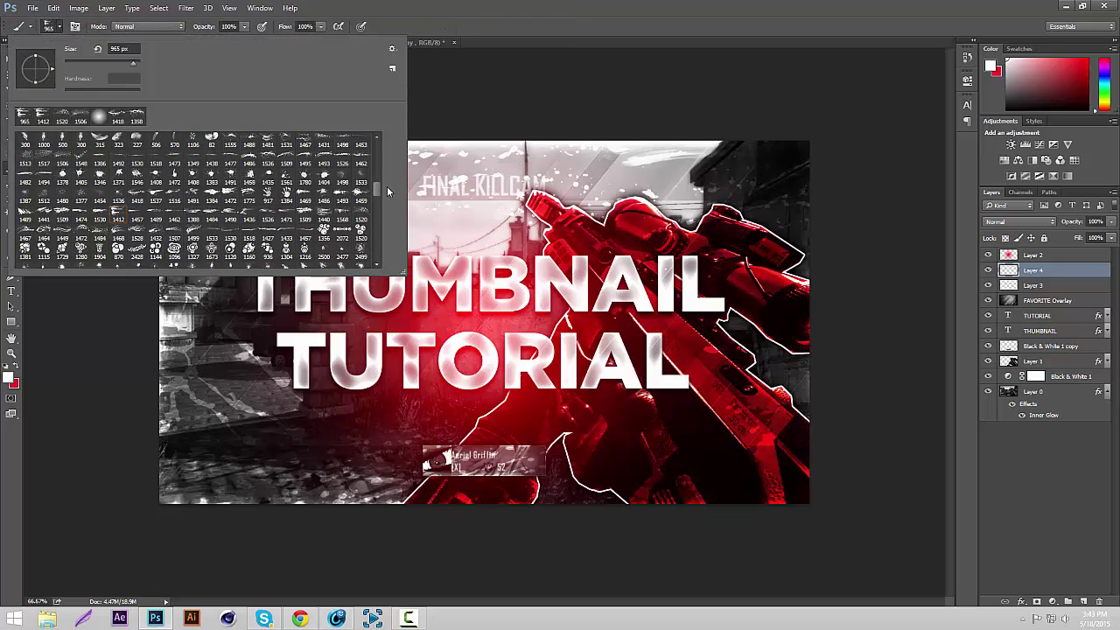
pyautogui.click(305, 212)
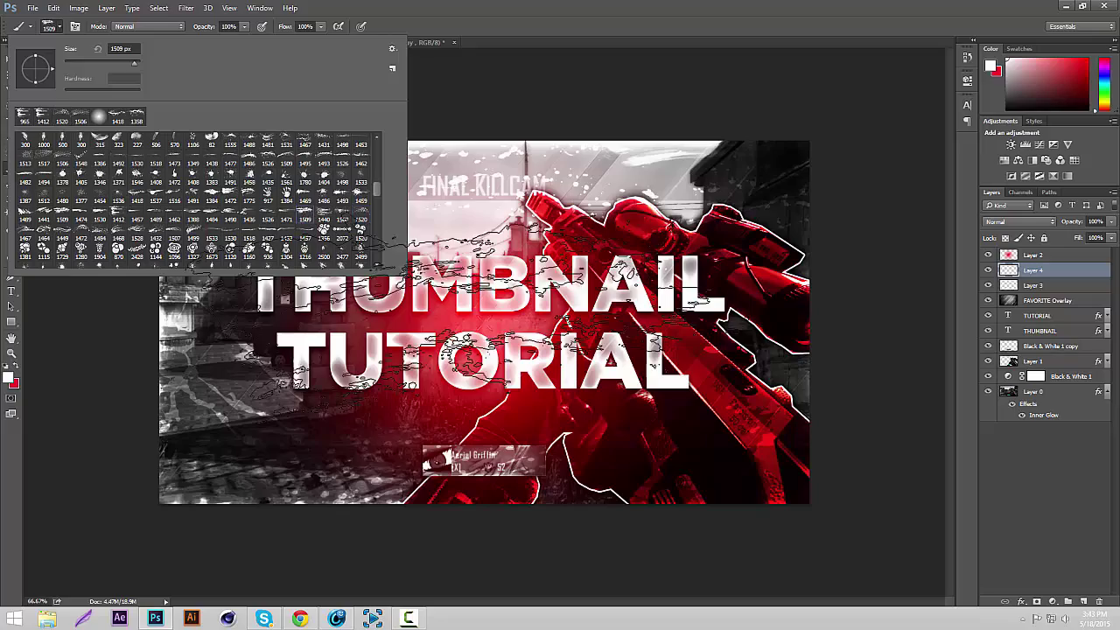
pyautogui.press('Return')
# Stamp a white splash across the title on Layer 4 and set the layer's blend mode to Overlay
pyautogui.click(578, 437)
pyautogui.hotkey('ctrl', 'z')
pyautogui.click(557, 451)
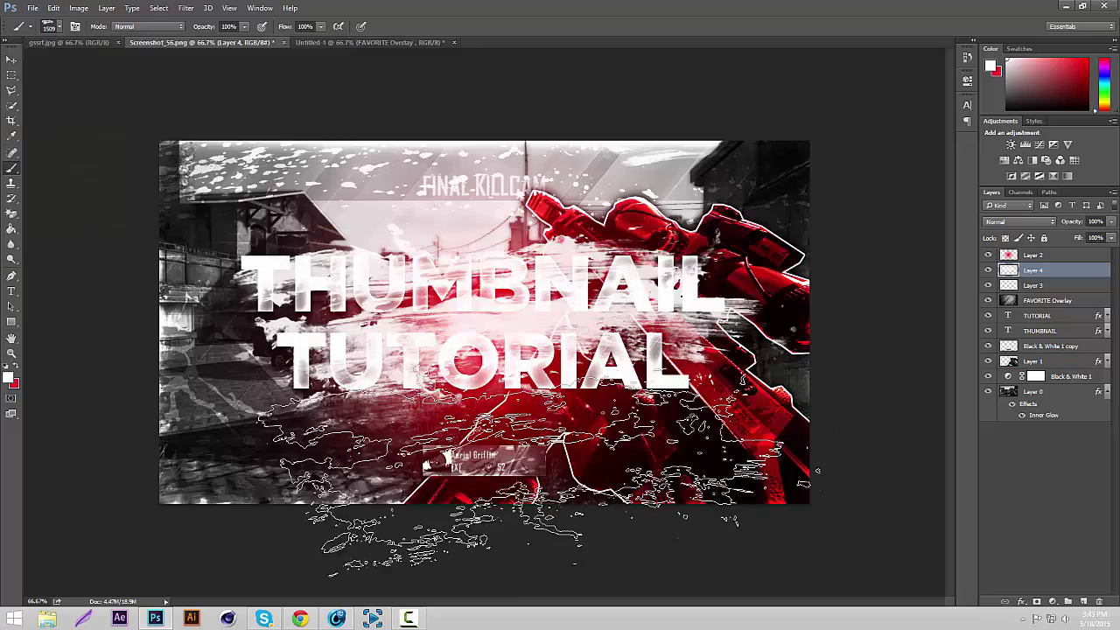
pyautogui.click(1019, 221)
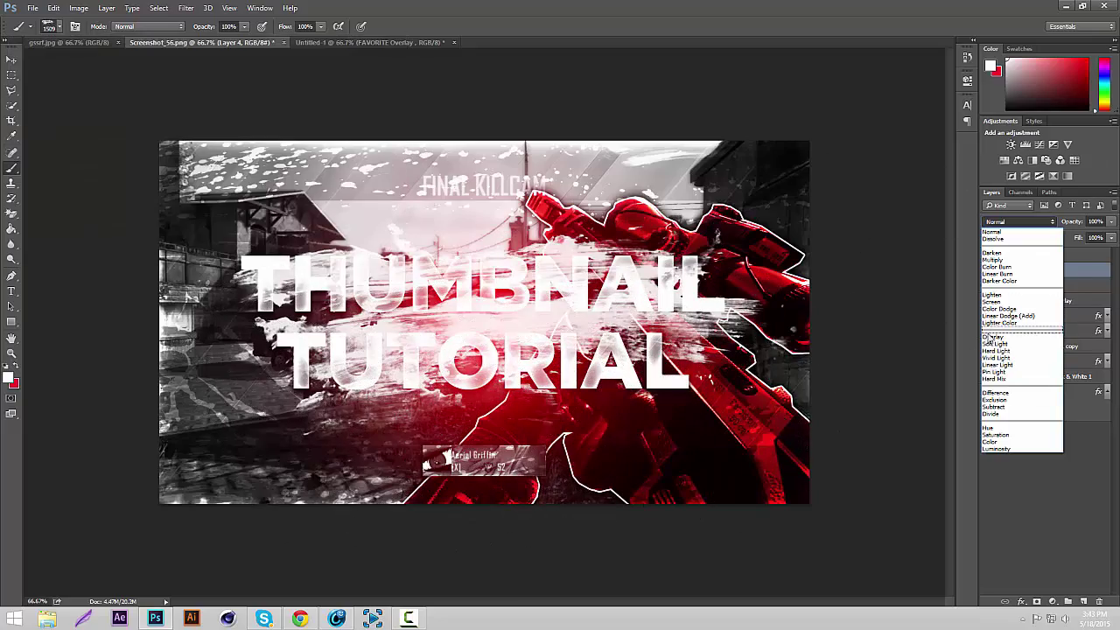
pyautogui.click(987, 335)
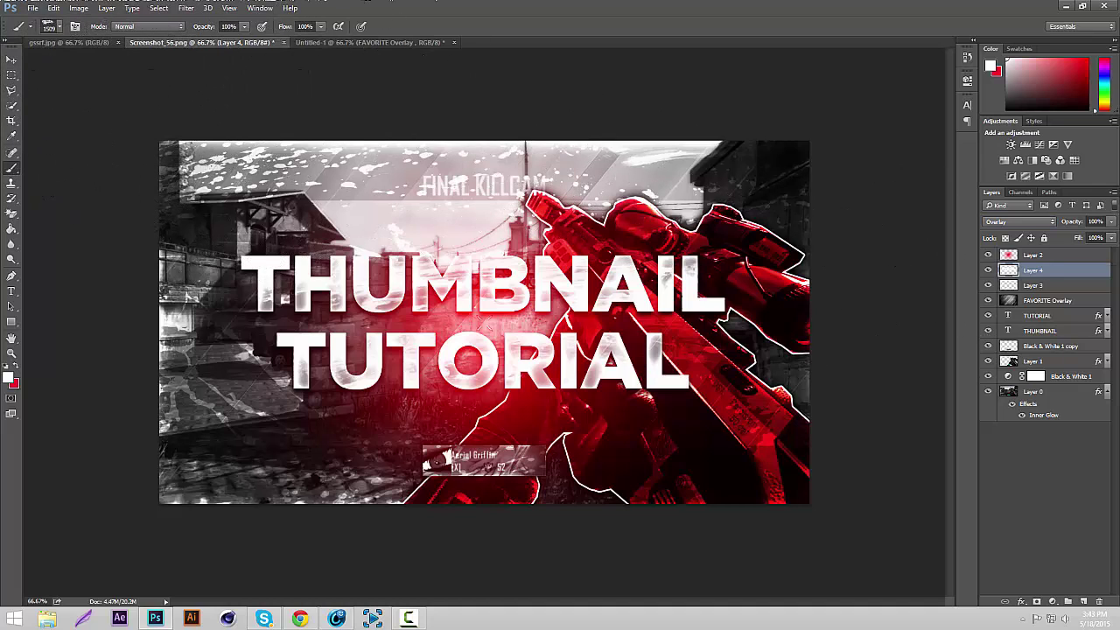
# Reduce Layer 4's opacity to 45% and compare the image with and without the layer
pyautogui.click(10, 61)
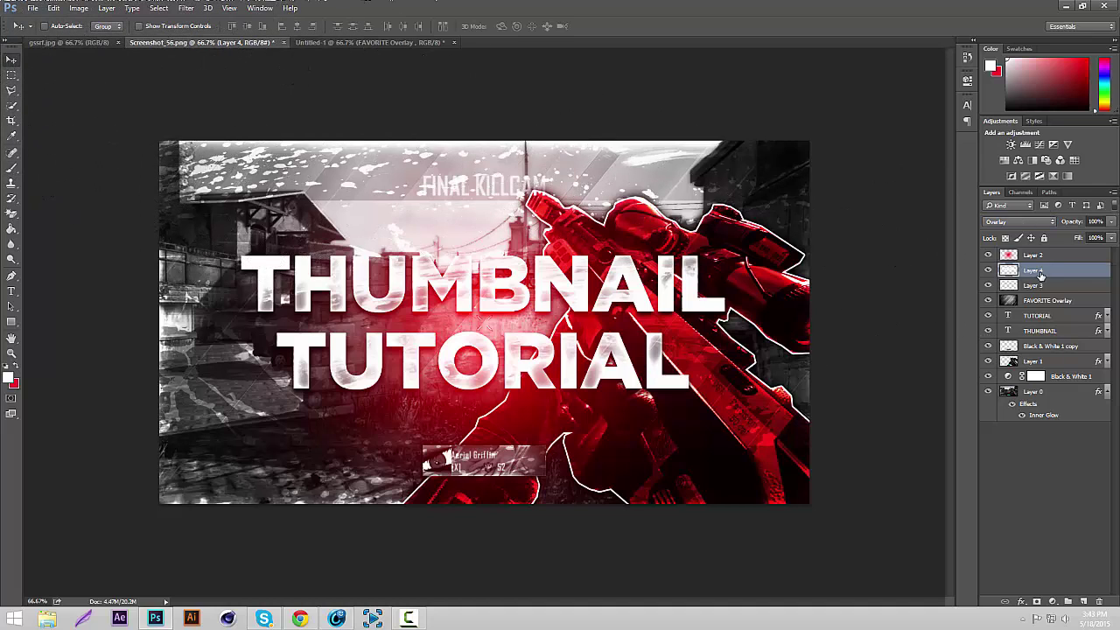
pyautogui.click(1113, 221)
pyautogui.moveTo(1109, 234); pyautogui.dragTo(1081, 235)
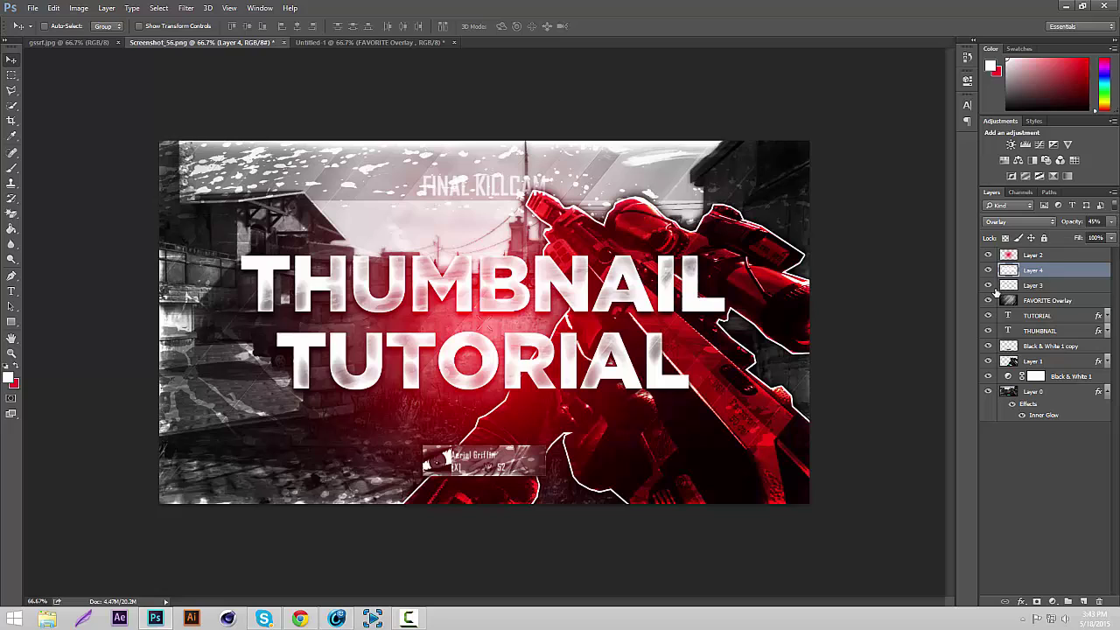
pyautogui.click(989, 270)
pyautogui.click(989, 270)
# Compare the image with and without the red glow, then duplicate all layers from Layer 4 to Layer 0 and merge the copies
pyautogui.keyDown('shift'); pyautogui.click(1053, 393); pyautogui.keyUp('shift')
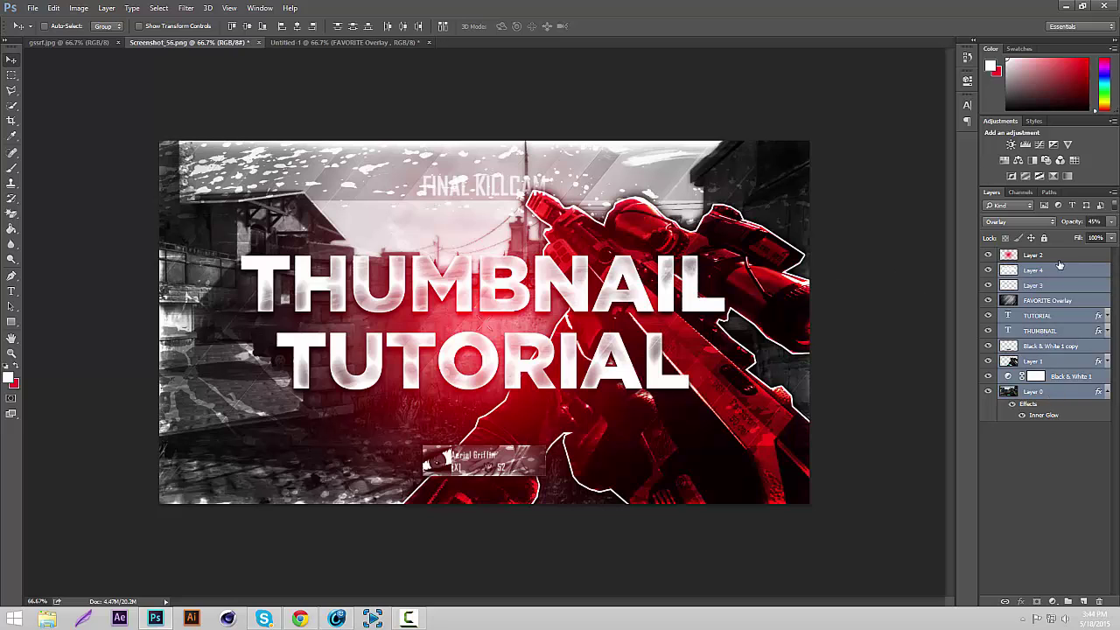
pyautogui.click(987, 254)
pyautogui.click(987, 255)
pyautogui.click(987, 254)
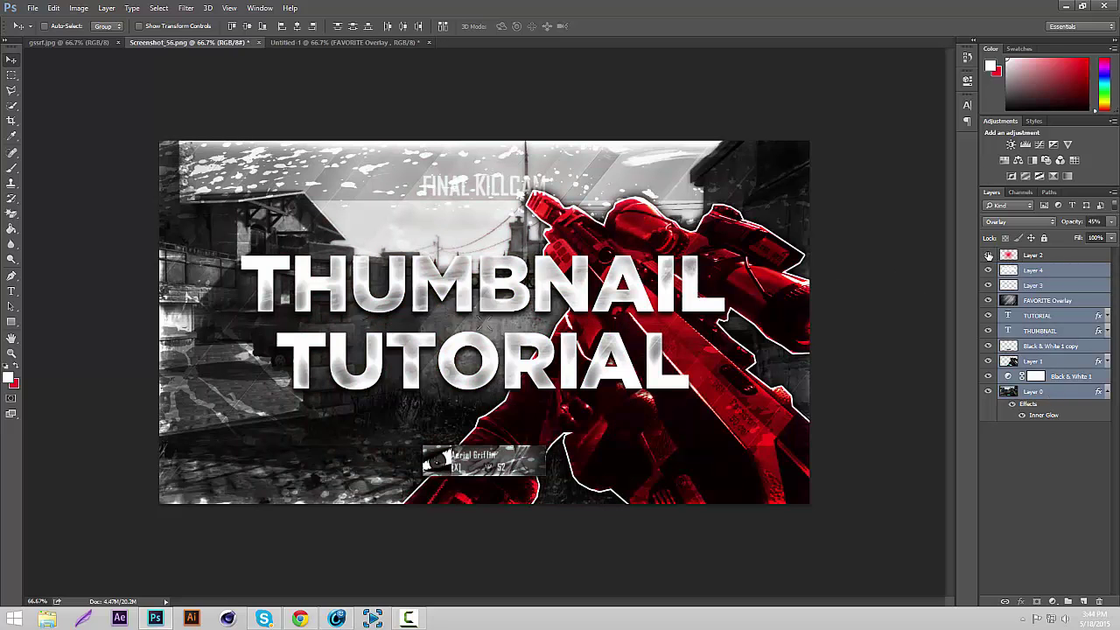
pyautogui.click(987, 255)
pyautogui.click(987, 254)
pyautogui.click(988, 255)
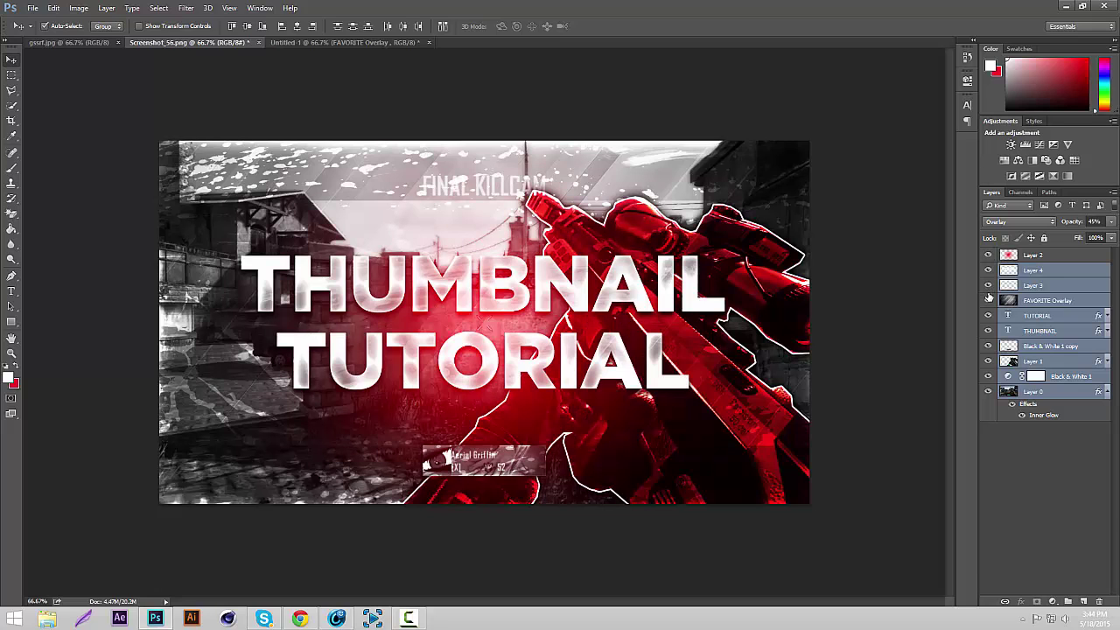
pyautogui.hotkey('ctrl', 'j')
pyautogui.hotkey('ctrl', 'e')
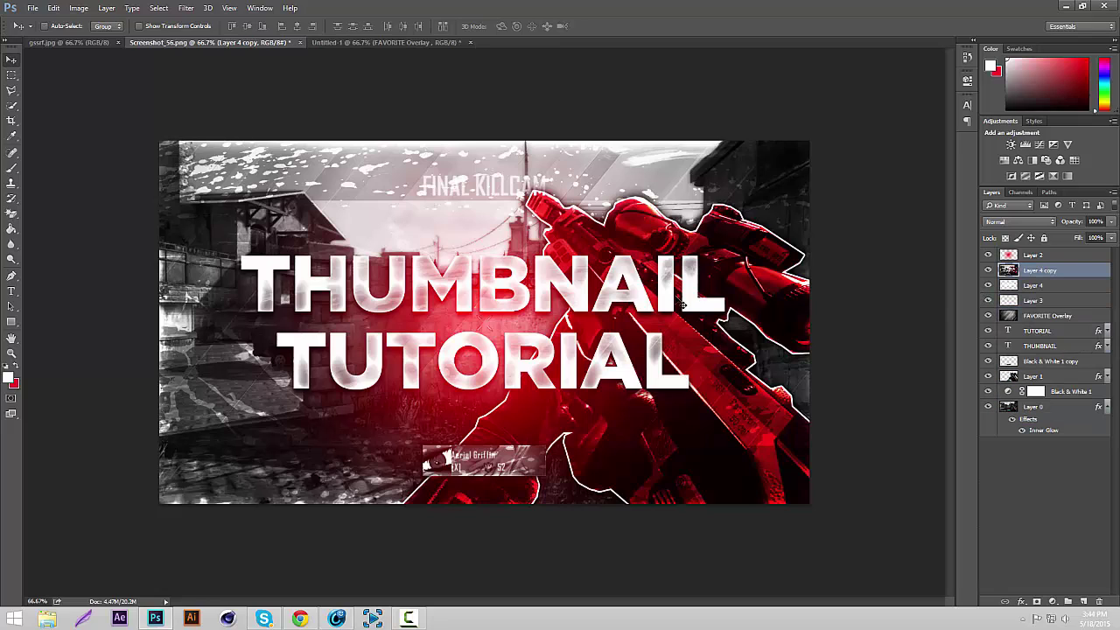
# Cut the entire merged image onto a new layer and delete the emptied Layer 4 copy
pyautogui.click(11, 75)
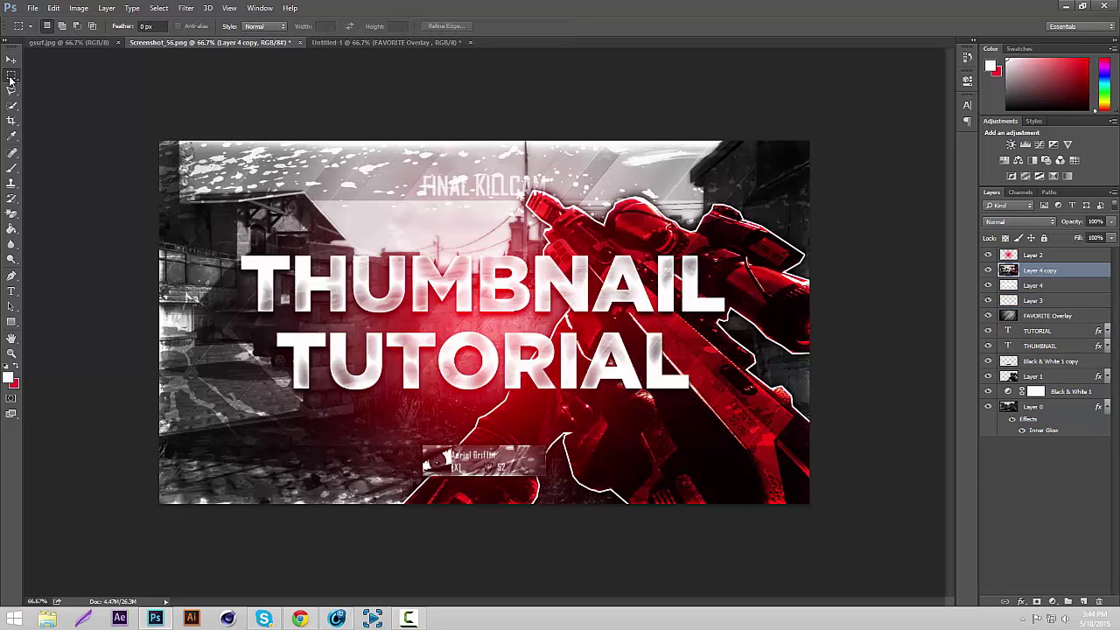
pyautogui.hotkey('ctrl', 'a')
pyautogui.rightClick(290, 198)
pyautogui.click(340, 302)
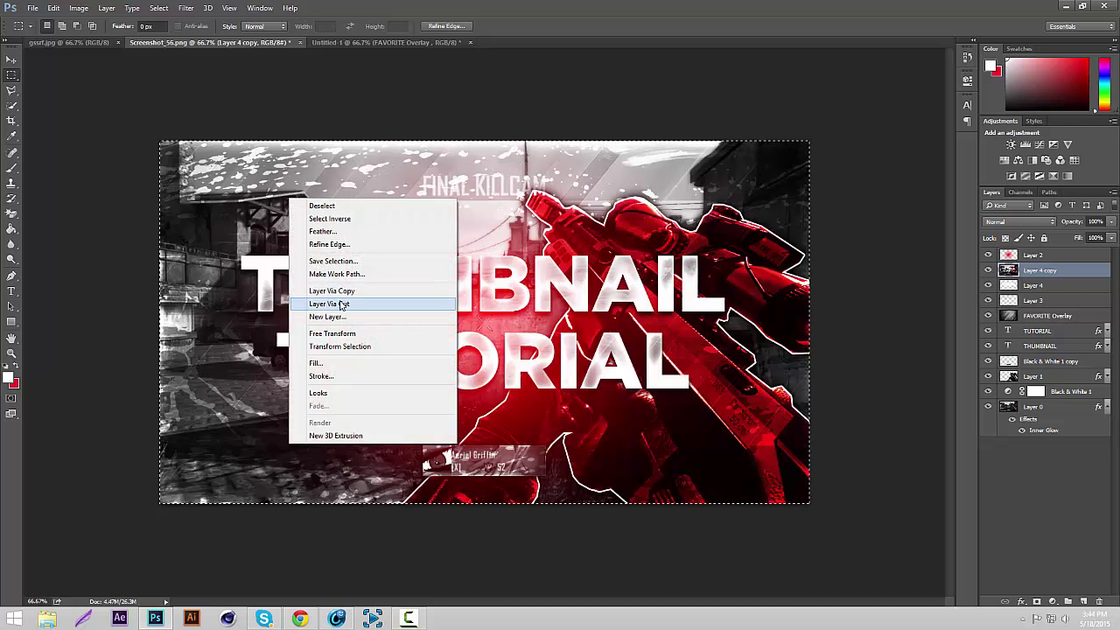
pyautogui.click(12, 61)
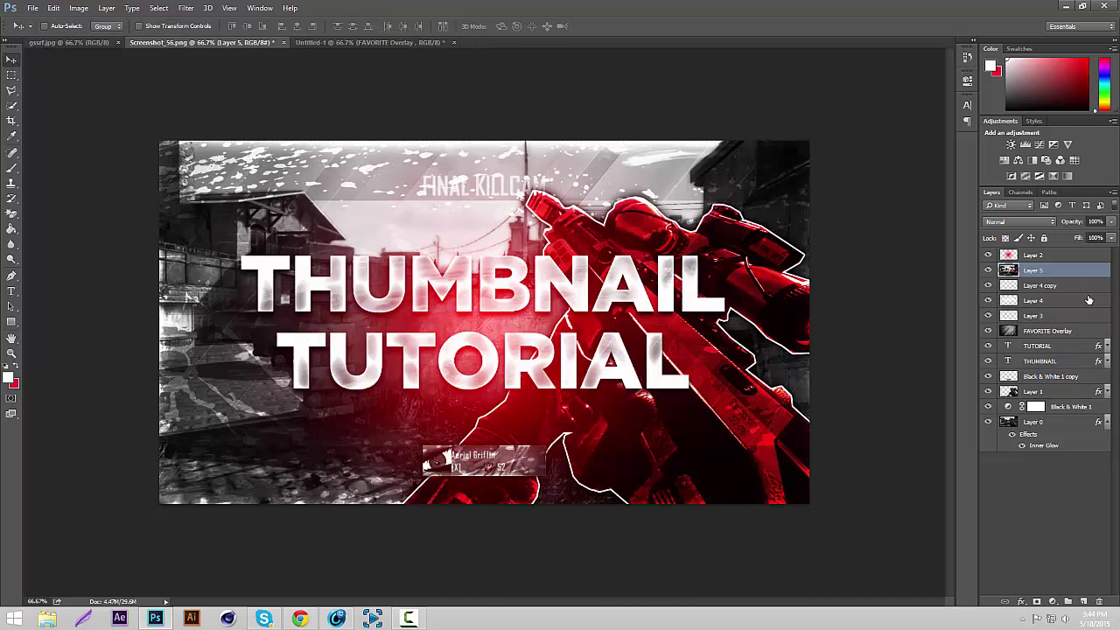
pyautogui.click(1073, 287)
pyautogui.press('Delete')
pyautogui.click(1062, 273)
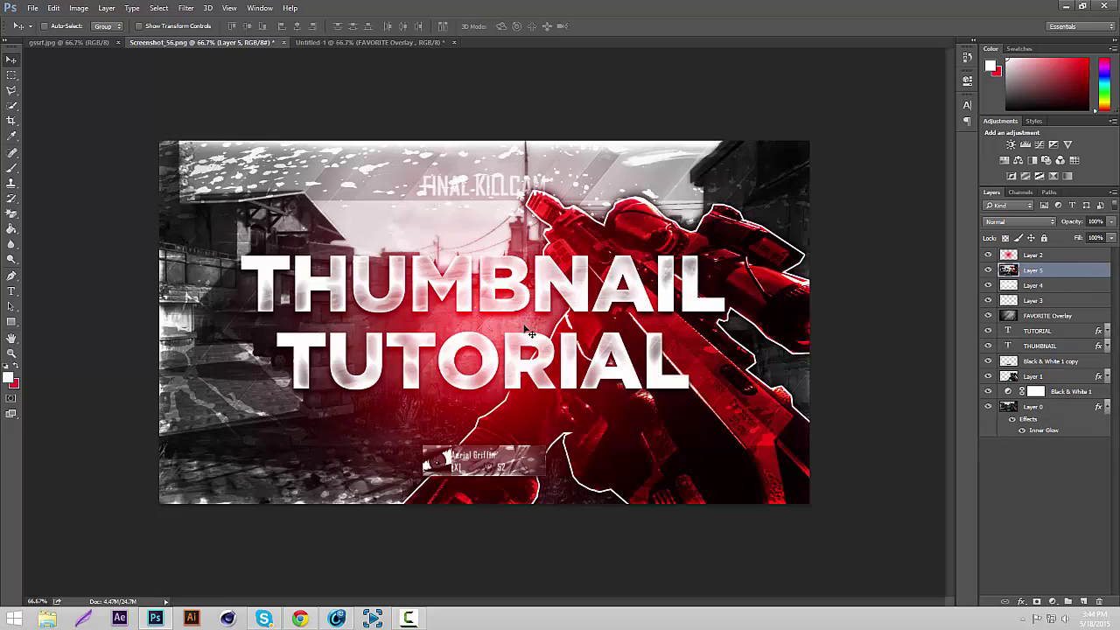
# Open the Magic Bullet Looks filter for Layer 5
pyautogui.moveTo(486, 226); pyautogui.dragTo(606, 263)
pyautogui.click(186, 8)
pyautogui.moveTo(324, 263)
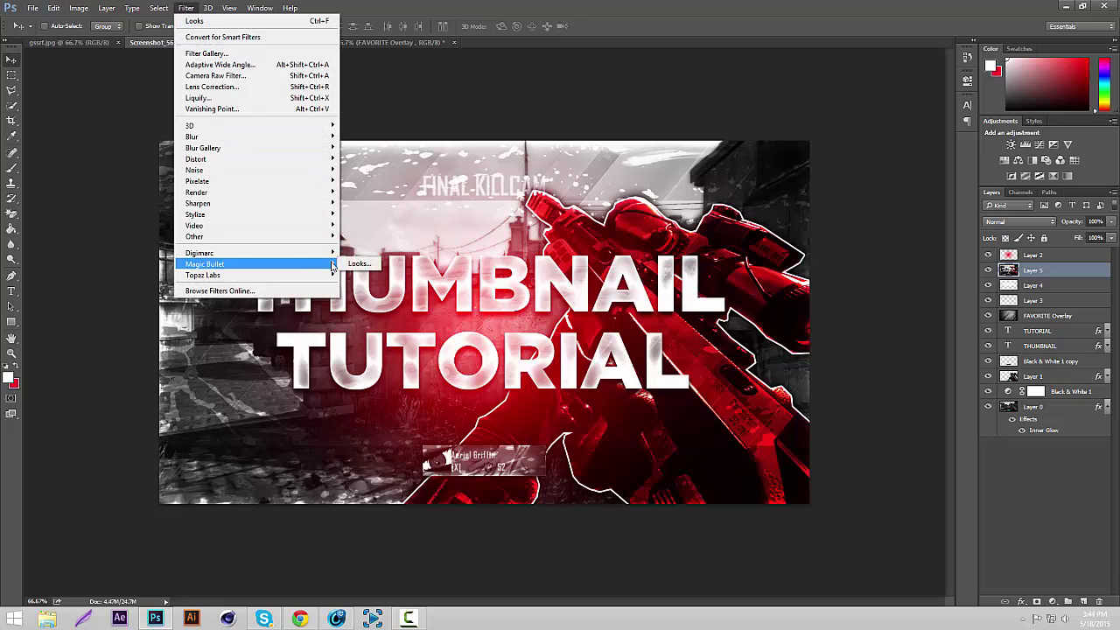
pyautogui.click(359, 265)
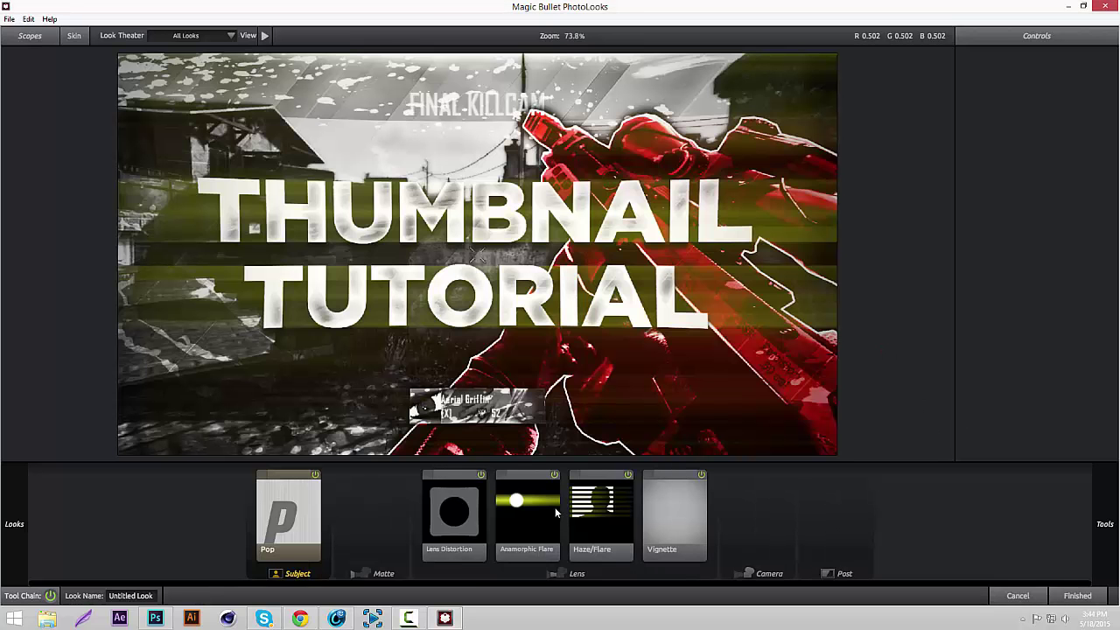
# Remove all existing tools from the look and add a Pop tool at +100% with size 300% to the Subject stage
pyautogui.click(464, 518)
pyautogui.press('Delete')
pyautogui.press('Delete')
pyautogui.press('Delete')
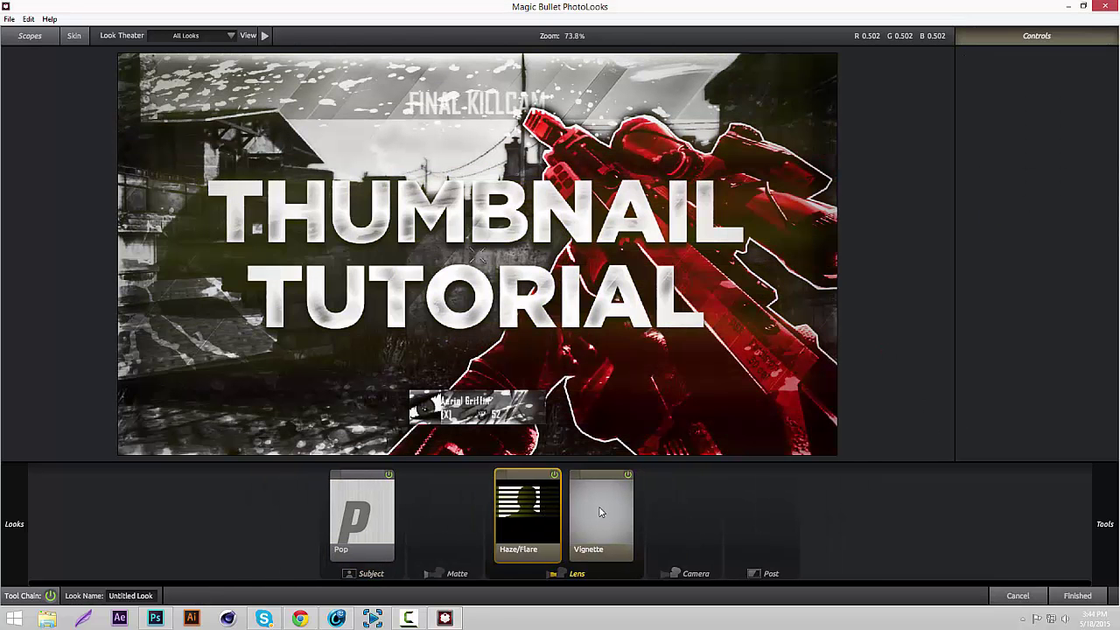
pyautogui.press('Delete')
pyautogui.click(420, 516)
pyautogui.press('Delete')
pyautogui.moveTo(1116, 505)
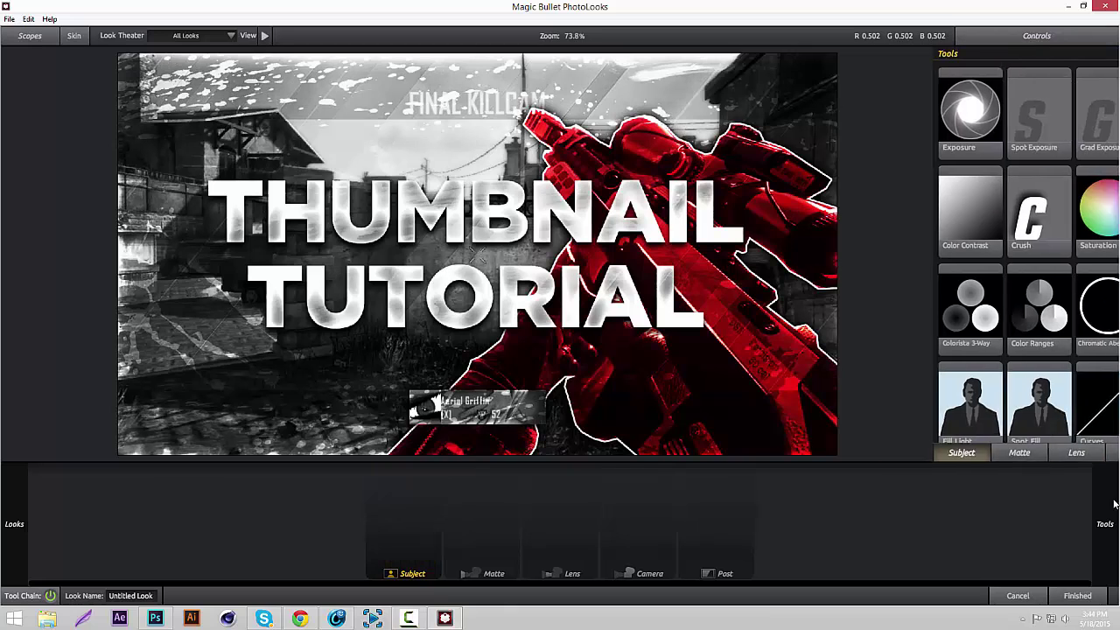
pyautogui.moveTo(1075, 405); pyautogui.dragTo(403, 515)
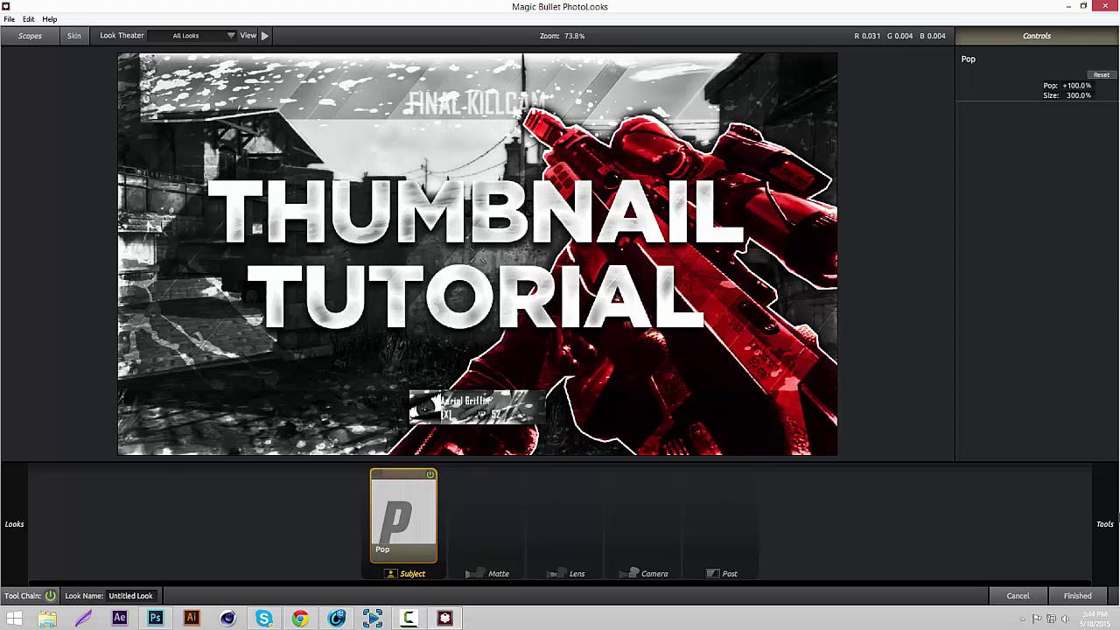
# Add a Diffusion tool to the Matte stage and set its size to 11.62% and grade to 1.93
pyautogui.moveTo(1073, 492)
pyautogui.click(919, 455)
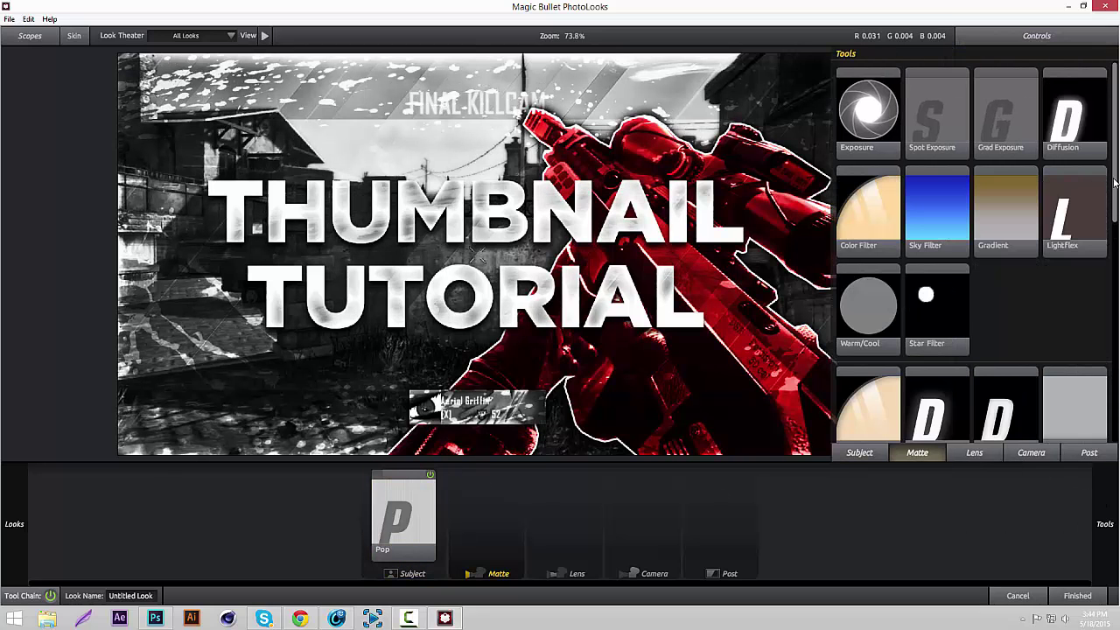
pyautogui.scroll(-4, 1116, 182)
pyautogui.moveTo(928, 315); pyautogui.dragTo(525, 486)
pyautogui.moveTo(1085, 85); pyautogui.dragTo(1050, 84)
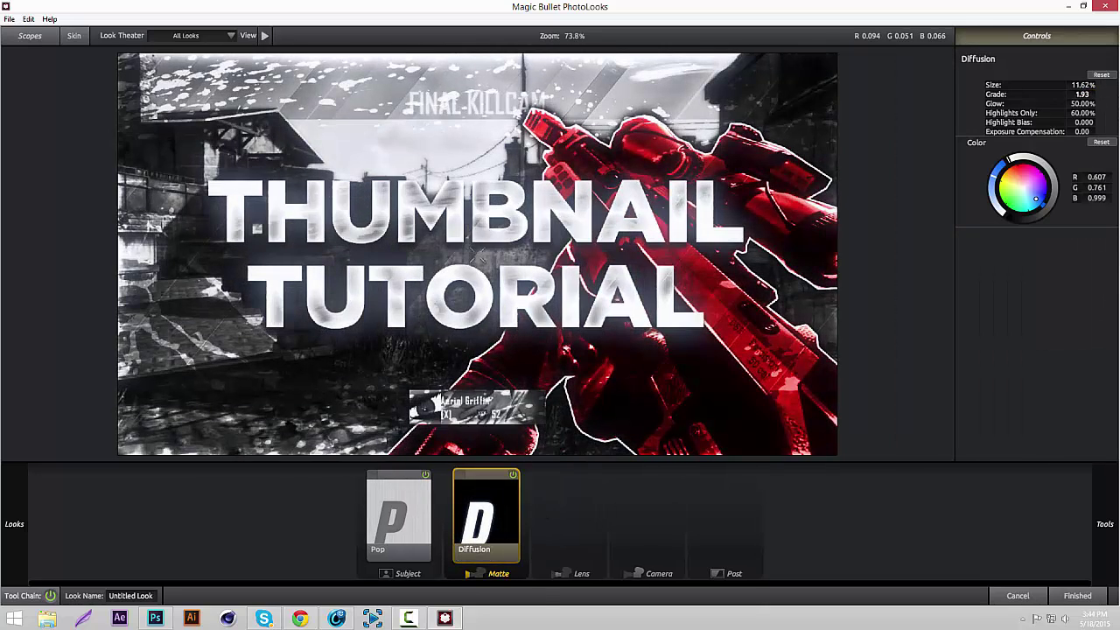
# Set the Diffusion grade to 0.75 and add a Chromatic Aberration lens tool with Red/Cyan +0.910 and Blue/Yellow -1.200
pyautogui.moveTo(1082, 93); pyautogui.dragTo(1046, 93)
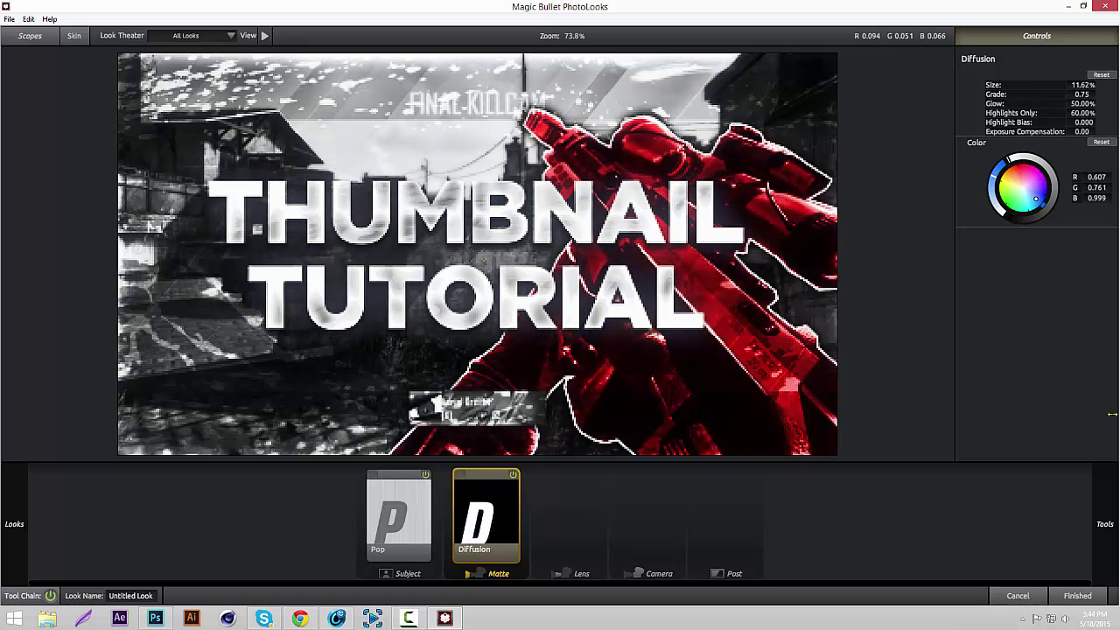
pyautogui.moveTo(1105, 524)
pyautogui.click(975, 453)
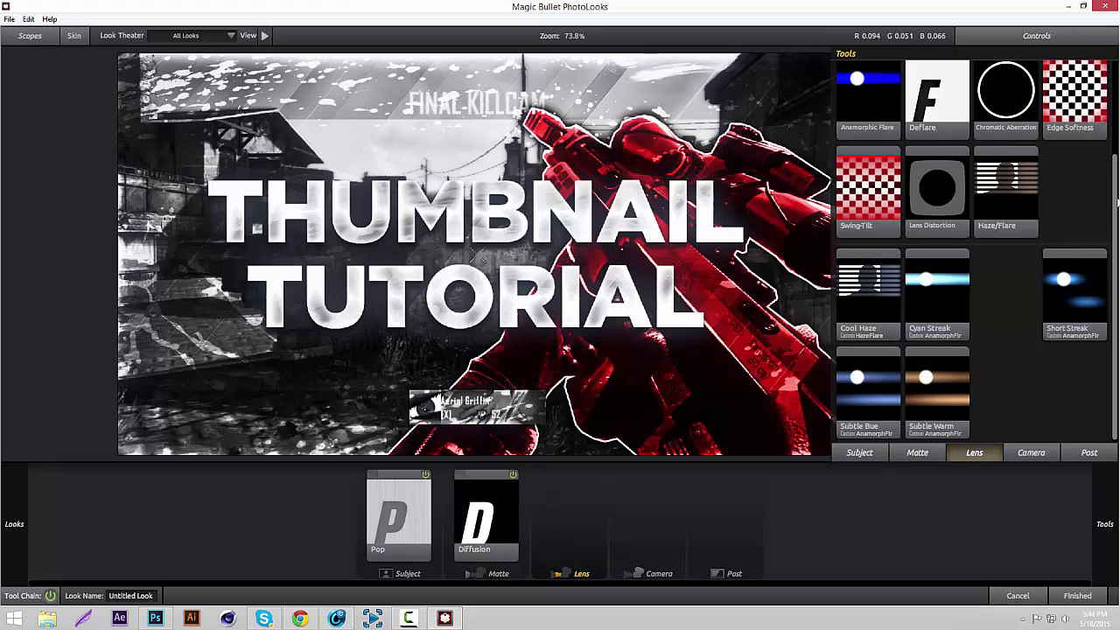
pyautogui.moveTo(992, 199); pyautogui.dragTo(622, 472)
pyautogui.moveTo(1085, 85)
pyautogui.mouseDown()
pyautogui.moveTo(1105, 85)
pyautogui.moveTo(1073, 106)
pyautogui.moveTo(1089, 85)
pyautogui.moveTo(1068, 86)
pyautogui.moveTo(1094, 105)
pyautogui.mouseUp()
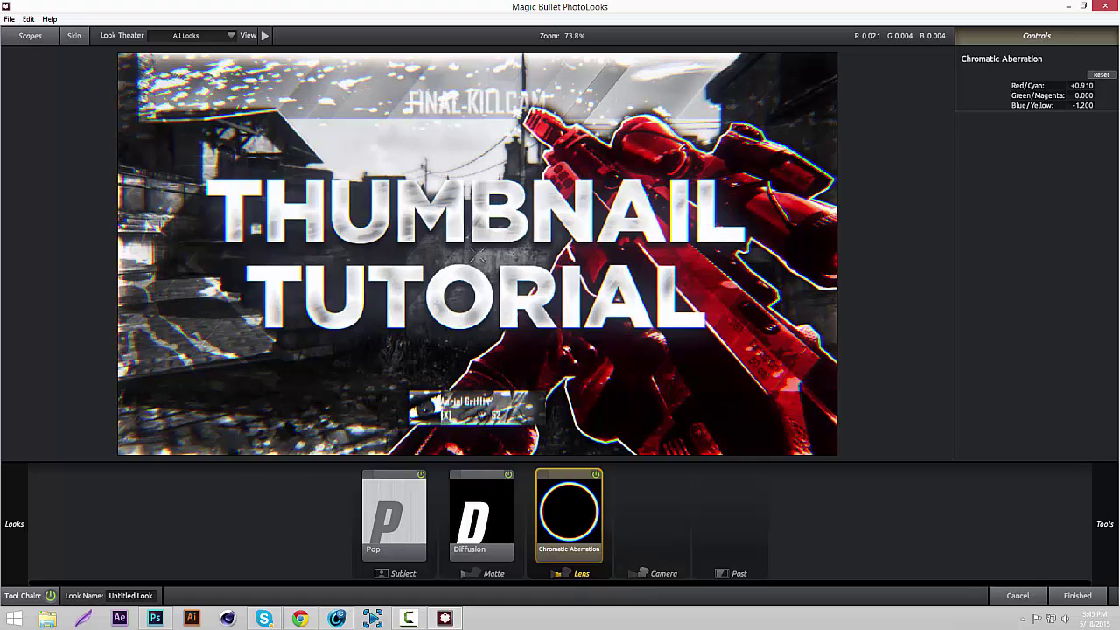
# Try a red Anamorphic Flare in the Lens stage with size 37.91% and boost -4.50, and remove it
pyautogui.moveTo(1104, 524)
pyautogui.click(1031, 452)
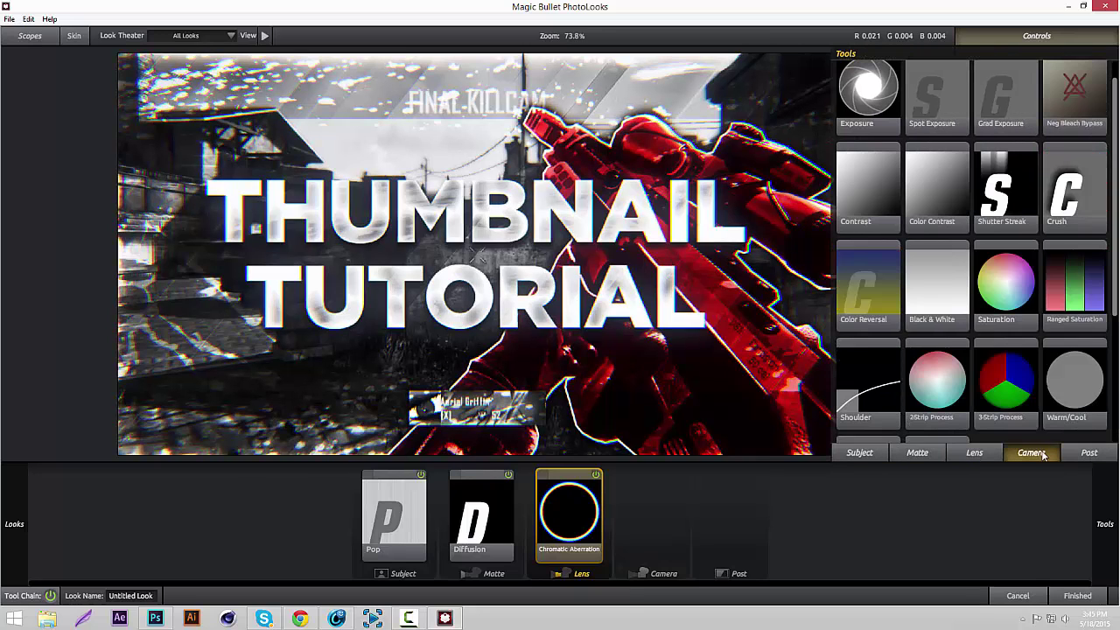
pyautogui.scroll(1, 967, 425)
pyautogui.click(983, 456)
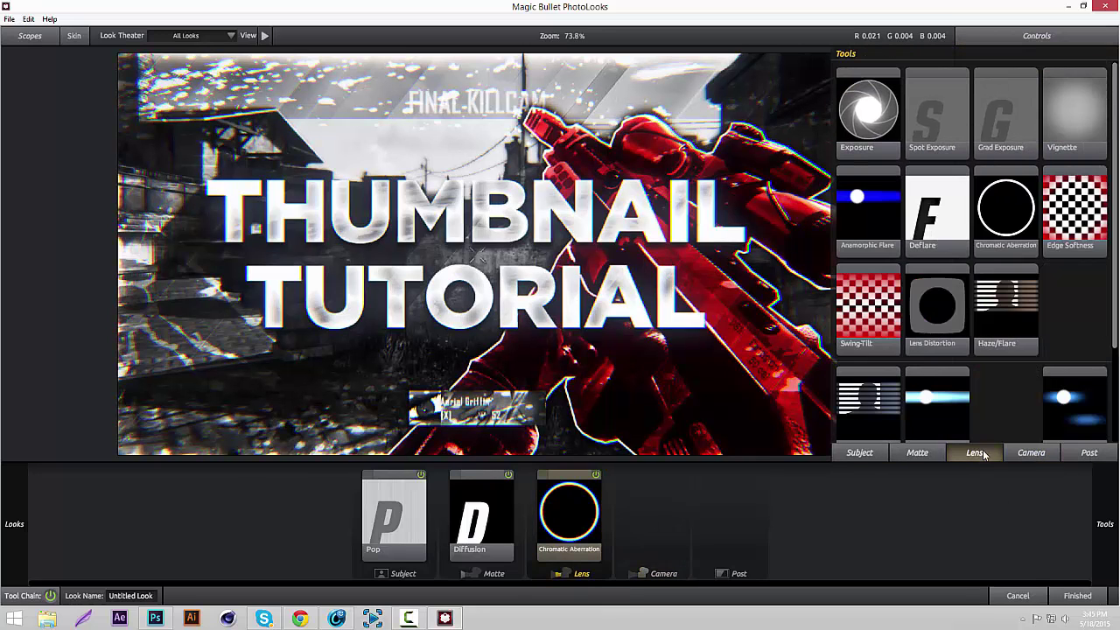
pyautogui.moveTo(868, 208); pyautogui.dragTo(714, 513)
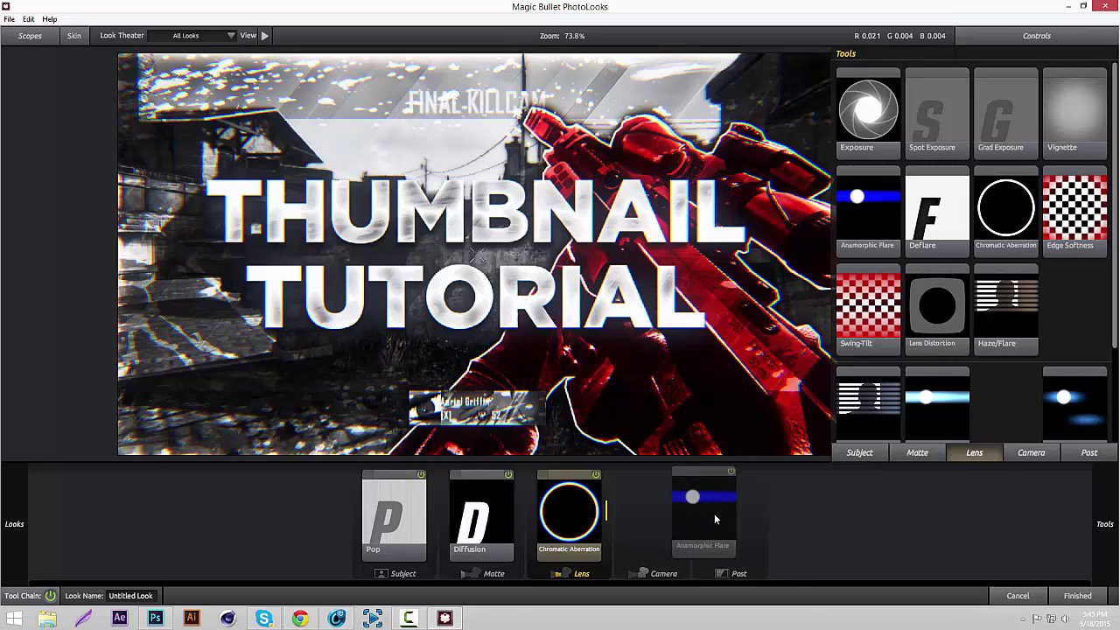
pyautogui.moveTo(1046, 210); pyautogui.dragTo(1018, 179)
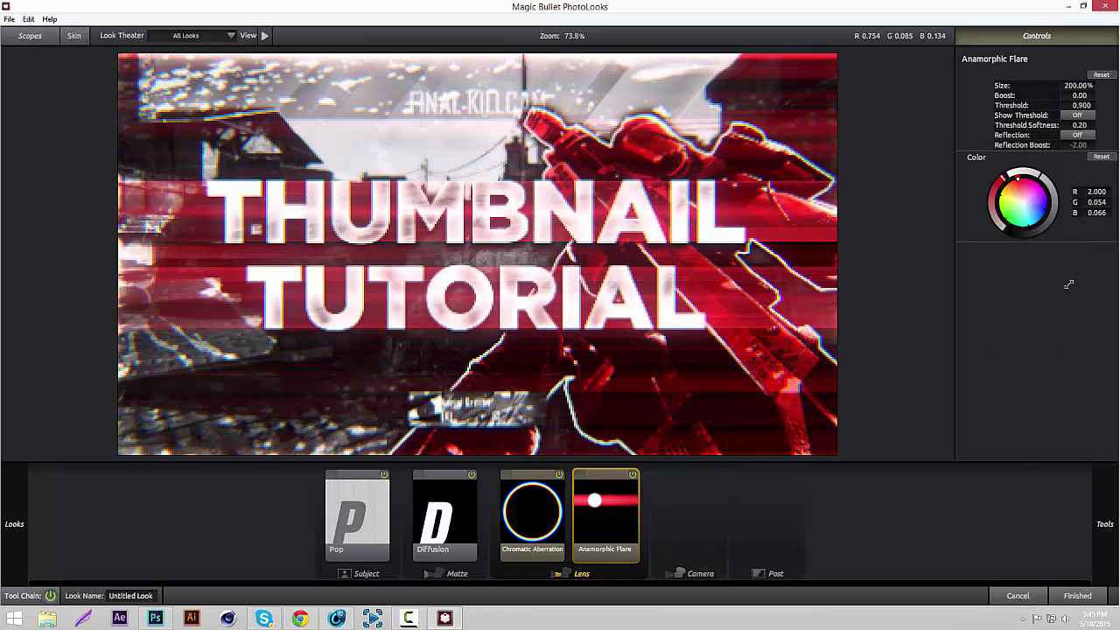
pyautogui.moveTo(1079, 85); pyautogui.dragTo(1042, 96)
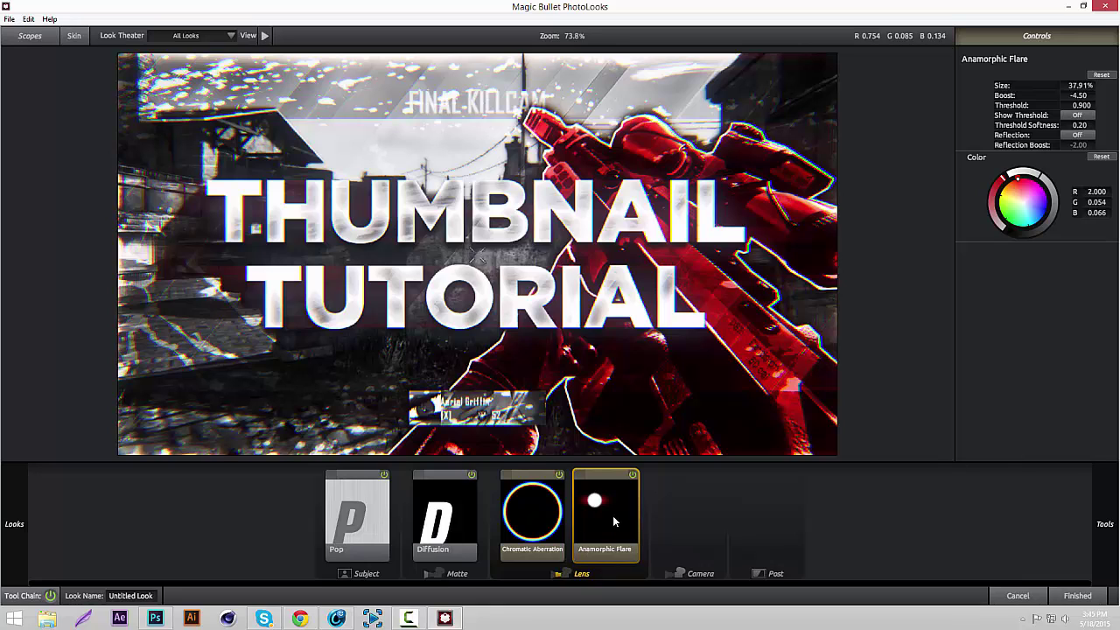
pyautogui.press('Delete')
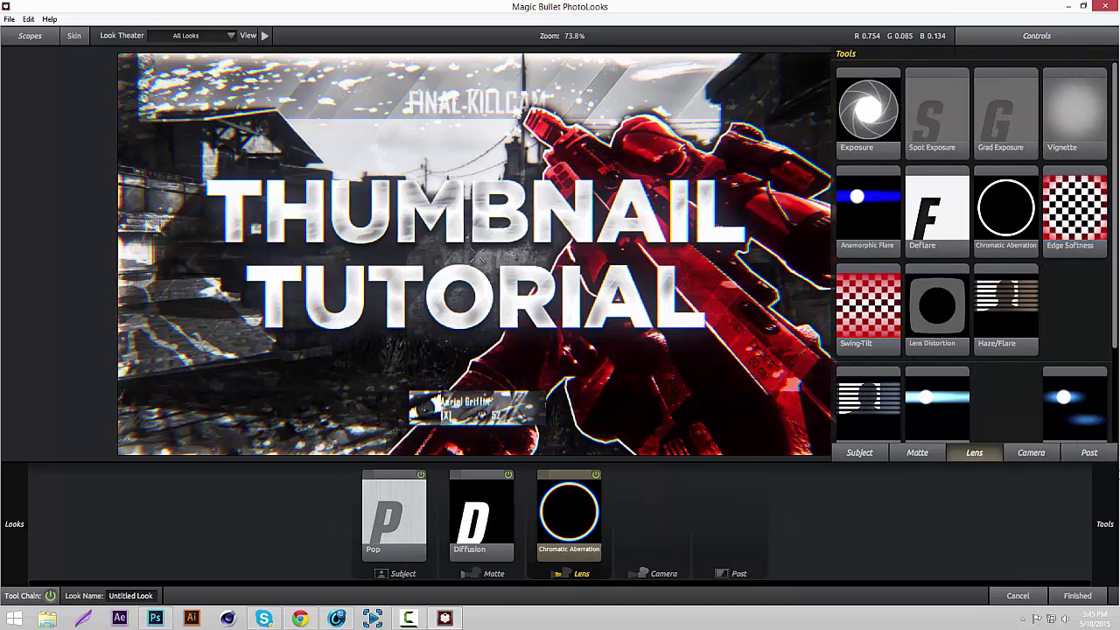
# Add a red-tinted Haze/Flare tool to the Lens stage with spillage 100%, matte box size and shade 0%, and adjust its reflection exposure
pyautogui.moveTo(1006, 306); pyautogui.dragTo(654, 509)
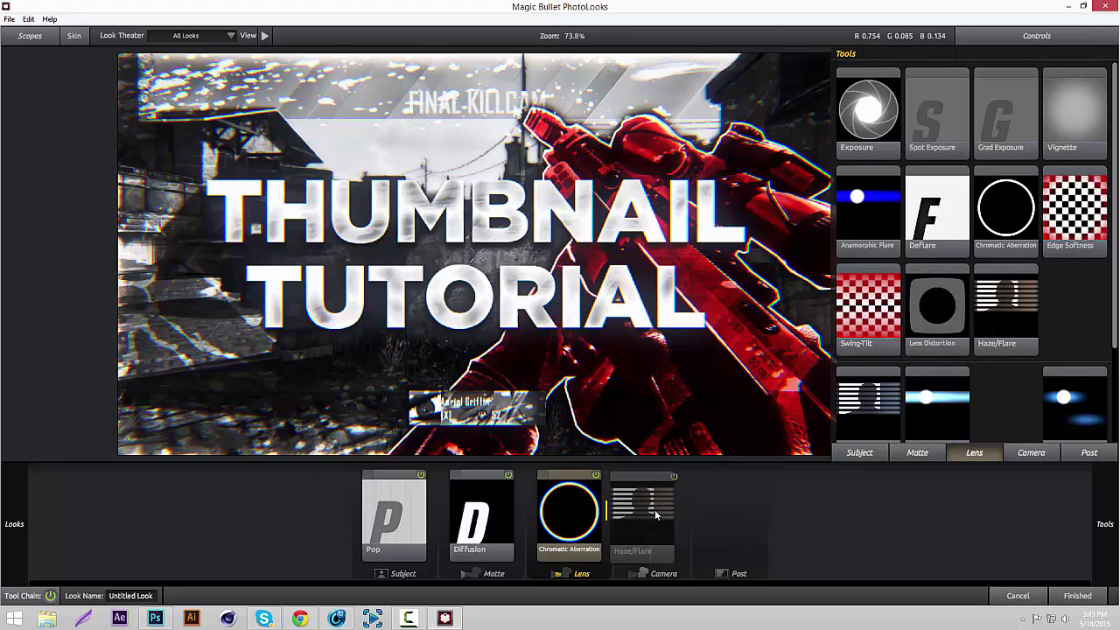
pyautogui.click(1017, 192)
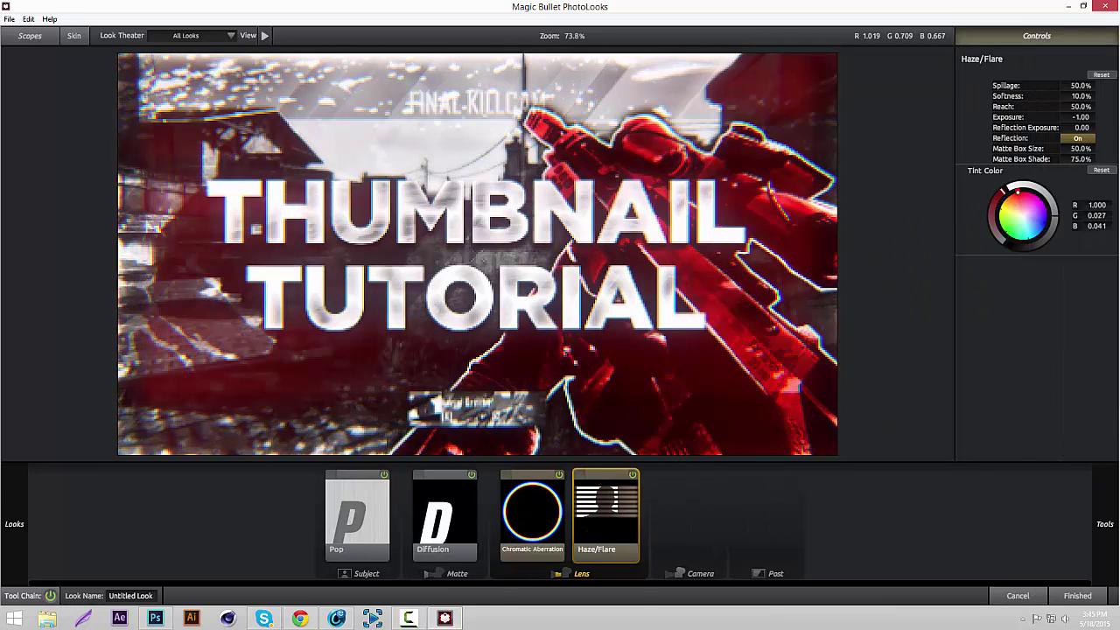
pyautogui.click(1017, 191)
pyautogui.moveTo(1081, 148); pyautogui.dragTo(1050, 149)
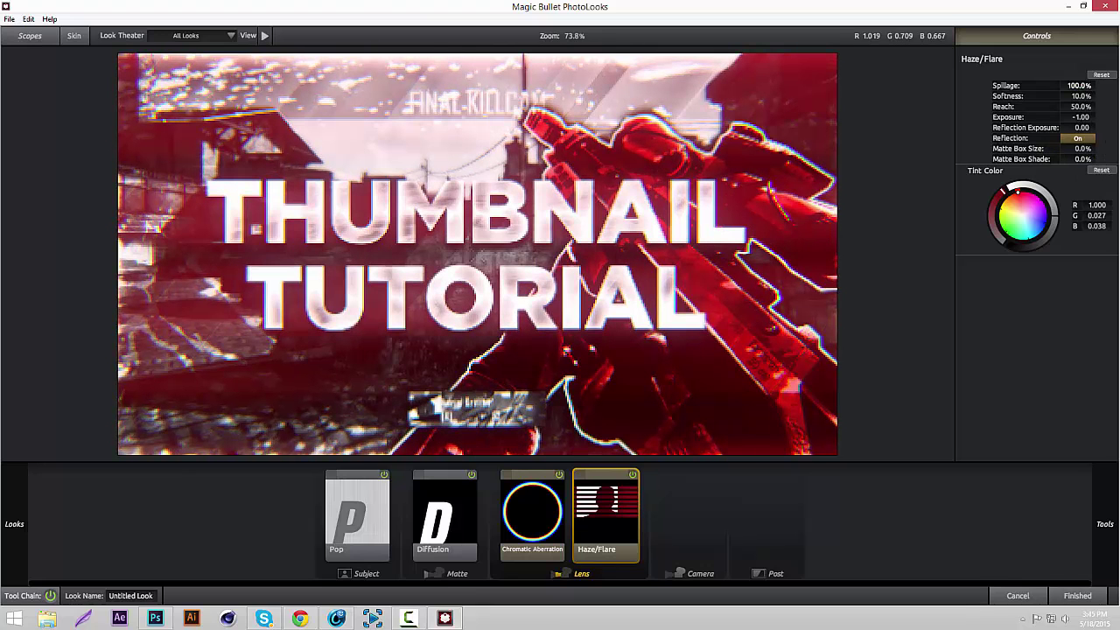
pyautogui.moveTo(1082, 86); pyautogui.dragTo(1092, 86)
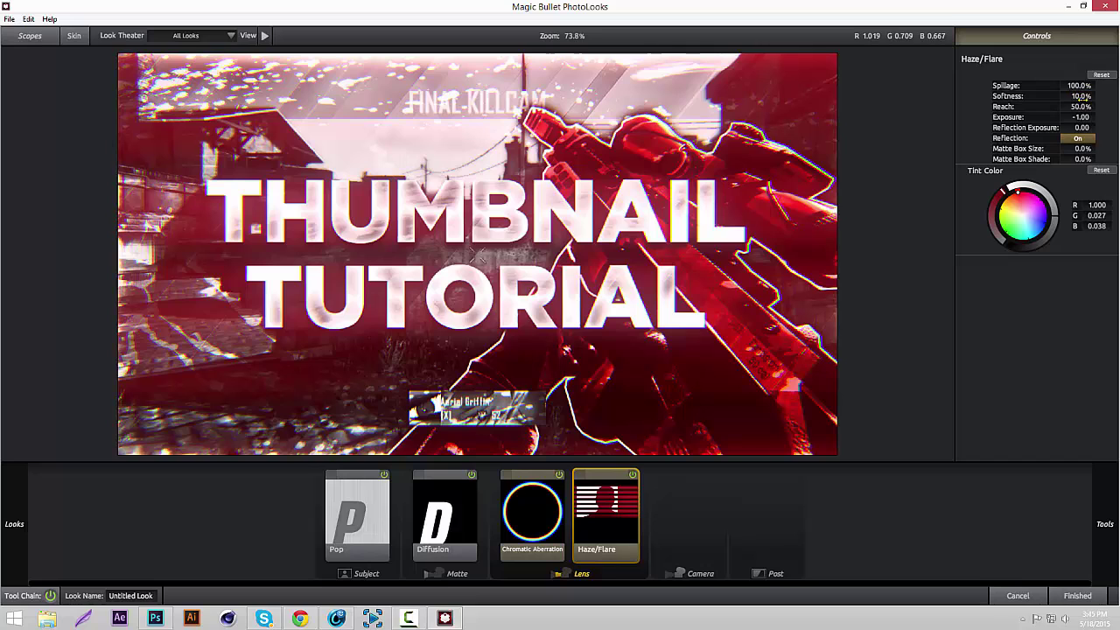
pyautogui.moveTo(1082, 127); pyautogui.dragTo(1059, 127)
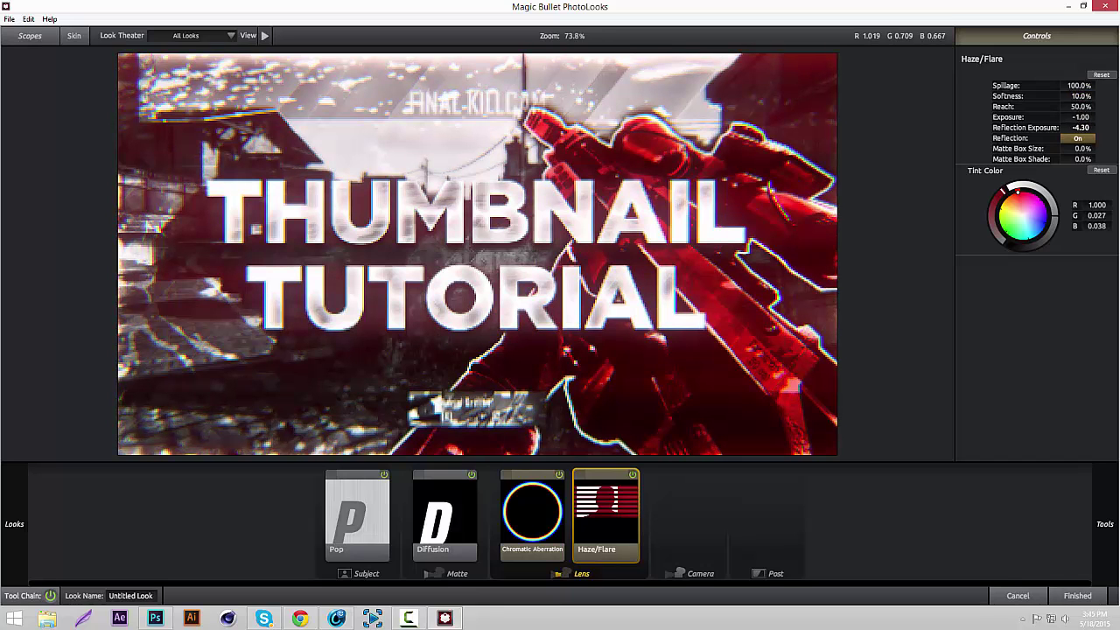
pyautogui.moveTo(1082, 127)
pyautogui.mouseDown()
pyautogui.moveTo(1096, 126)
pyautogui.moveTo(1050, 116)
pyautogui.moveTo(1094, 127)
pyautogui.mouseUp()
# Add a Lens Distortion tool to the Lens stage, setting its distortion to -27.0% and raising its flatten value
pyautogui.moveTo(1114, 439)
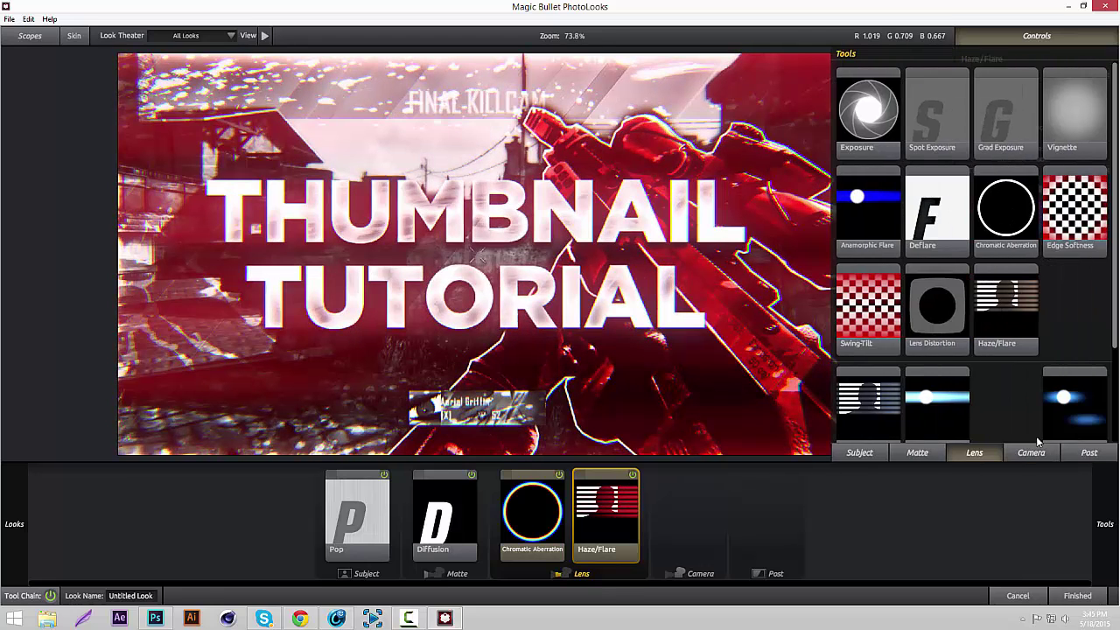
pyautogui.moveTo(940, 322); pyautogui.dragTo(643, 515)
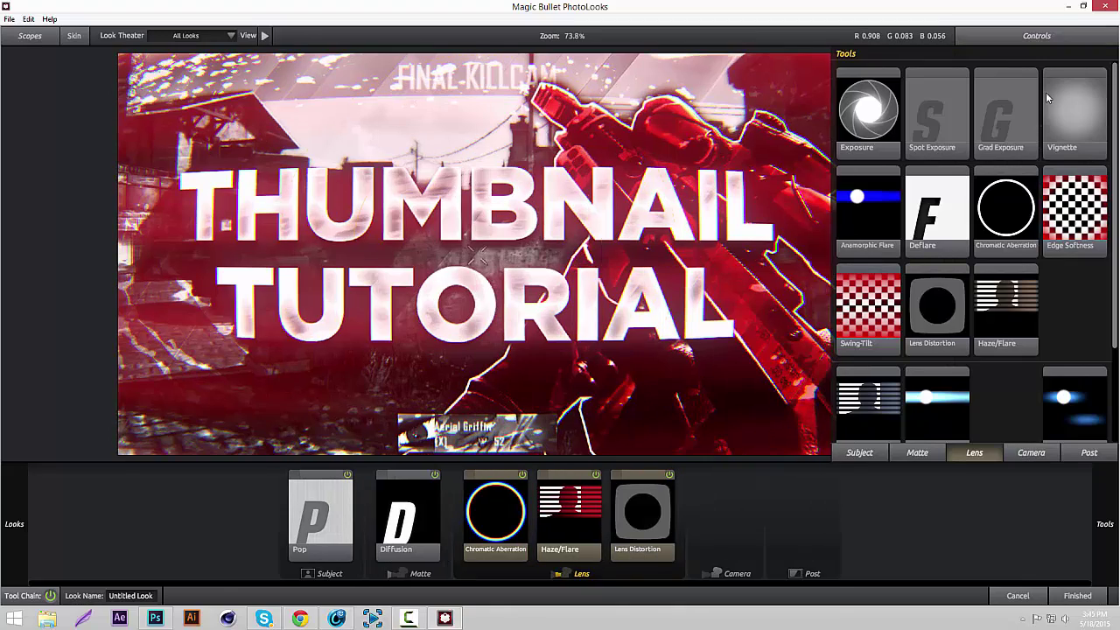
pyautogui.moveTo(1079, 86); pyautogui.dragTo(1034, 85)
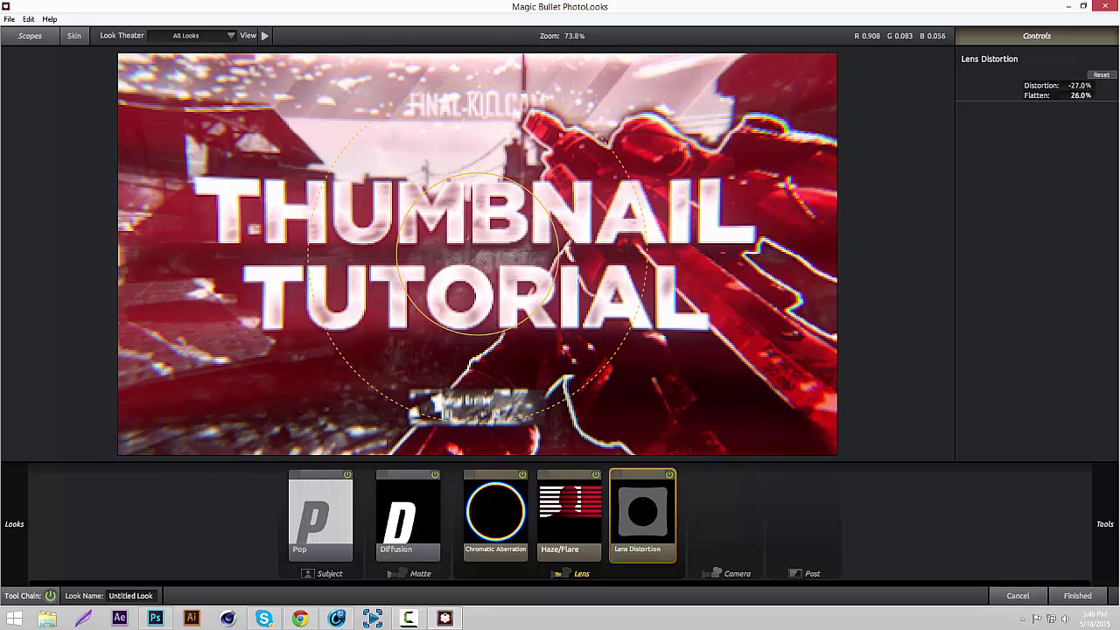
# Try an Edge Softness tool in the Lens stage with radius 1.581 and blur size 3.00%, and remove it
pyautogui.moveTo(1109, 447)
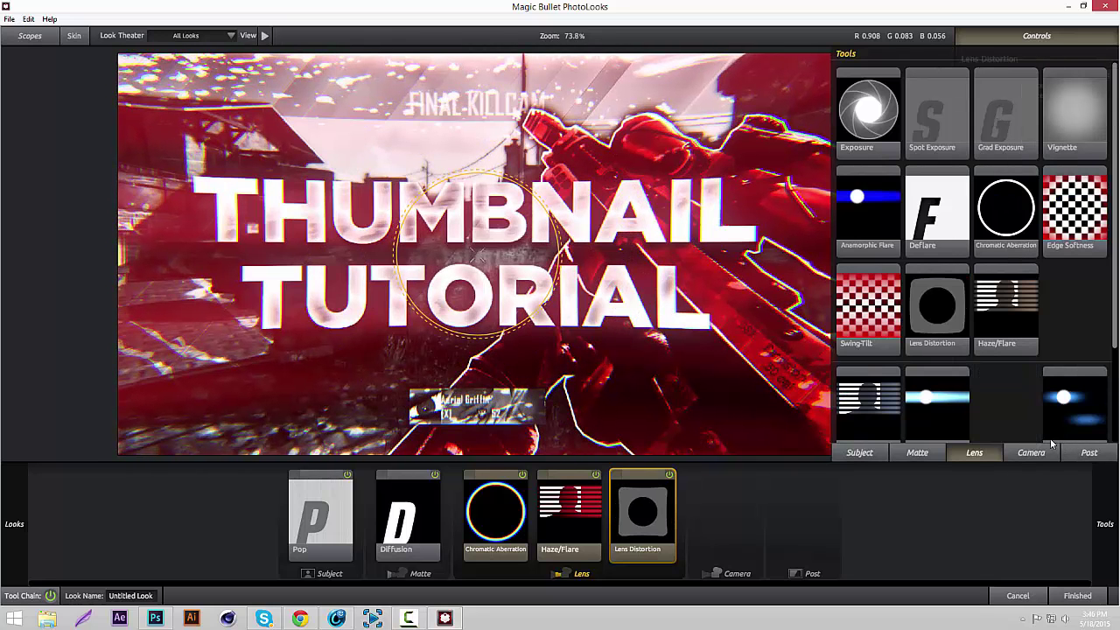
pyautogui.moveTo(1075, 210); pyautogui.dragTo(735, 494)
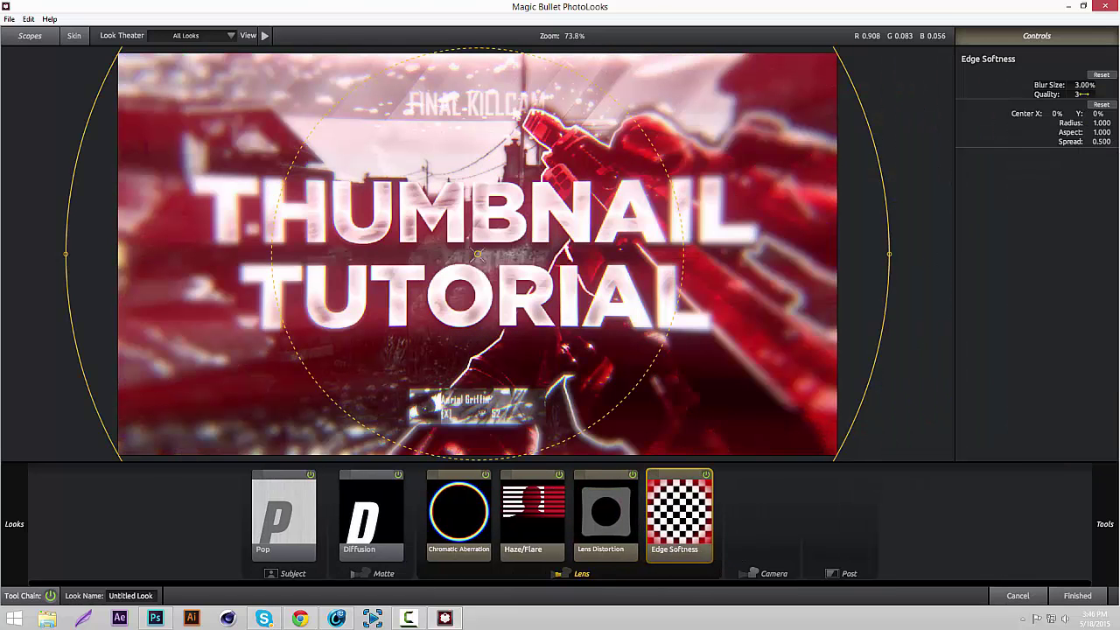
pyautogui.moveTo(1084, 85)
pyautogui.mouseDown()
pyautogui.moveTo(1091, 153)
pyautogui.moveTo(1101, 96)
pyautogui.mouseUp()
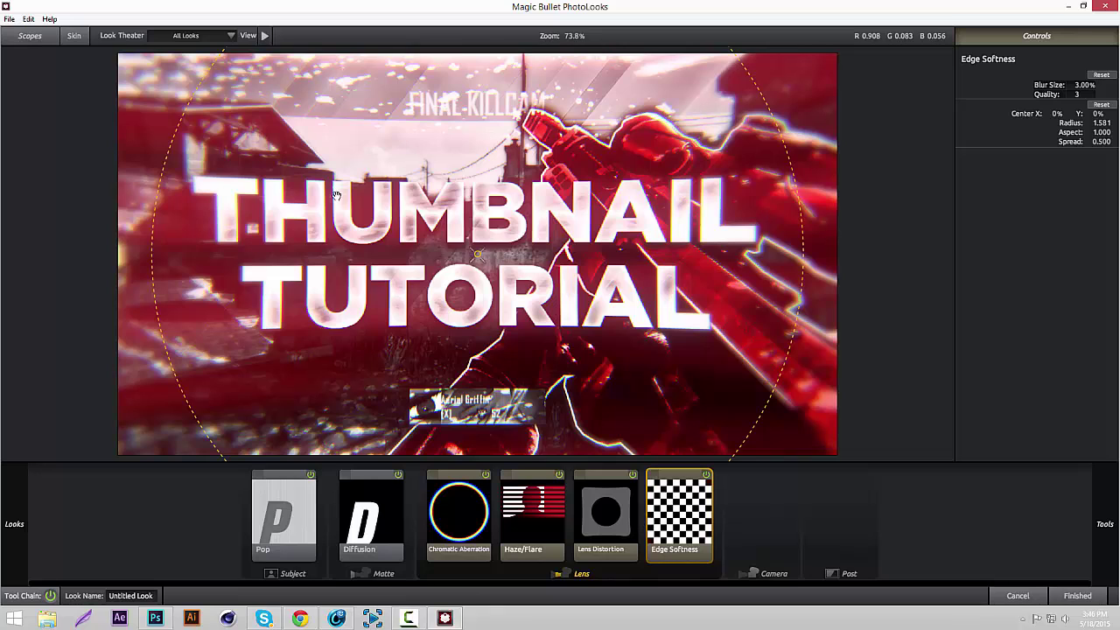
pyautogui.press('Delete')
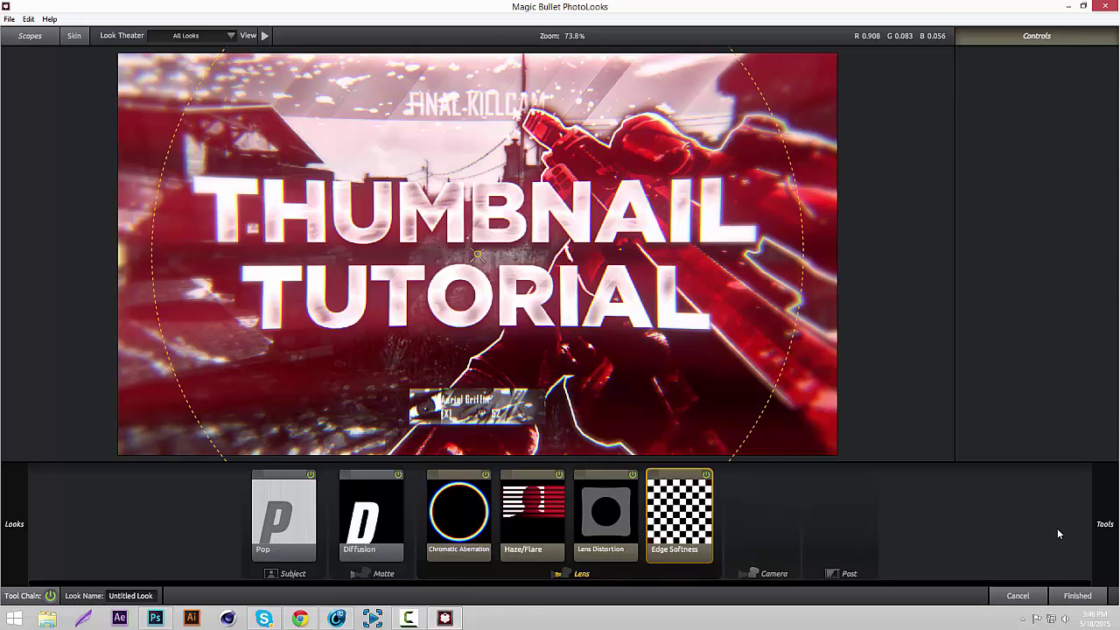
# Add a Vignette tool to the Lens stage with radius 0.944 and aspect 1.938, and compare the image with and without it
pyautogui.moveTo(1111, 516)
pyautogui.click(1087, 453)
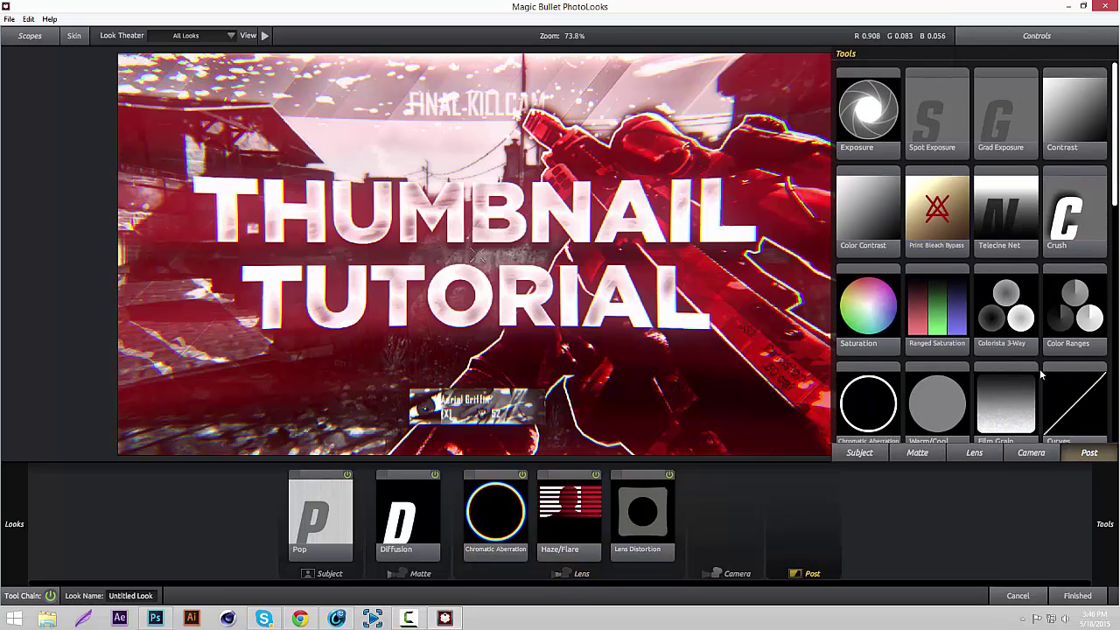
pyautogui.click(1025, 453)
pyautogui.click(979, 453)
pyautogui.moveTo(1067, 137); pyautogui.dragTo(760, 500)
pyautogui.scroll(-4, 478, 254)
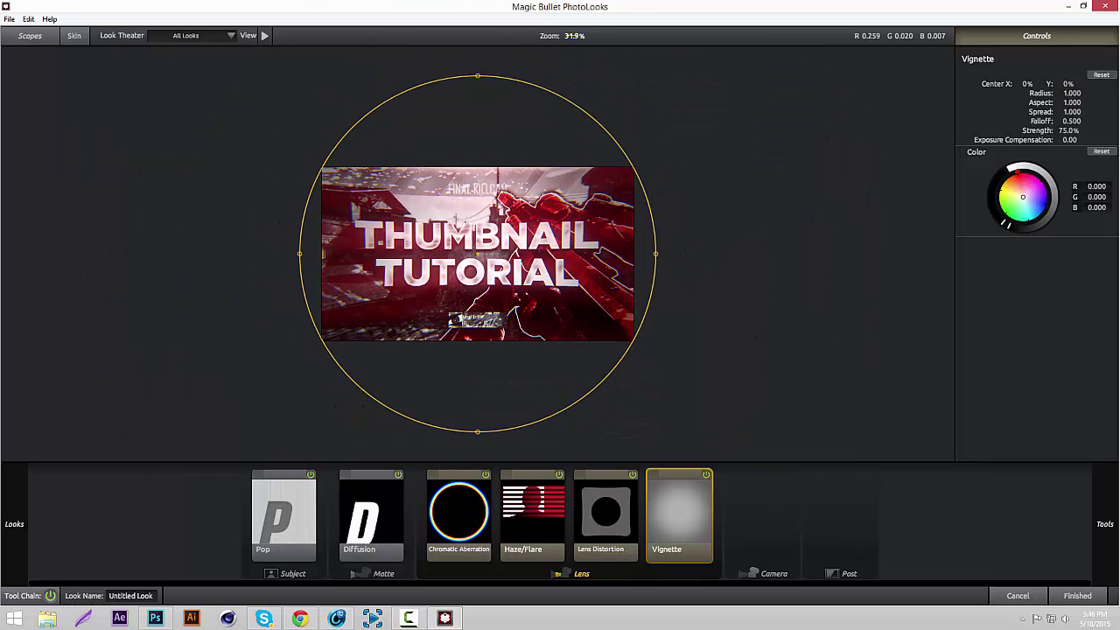
pyautogui.moveTo(477, 76); pyautogui.dragTo(477, 162)
pyautogui.scroll(3, 477, 162)
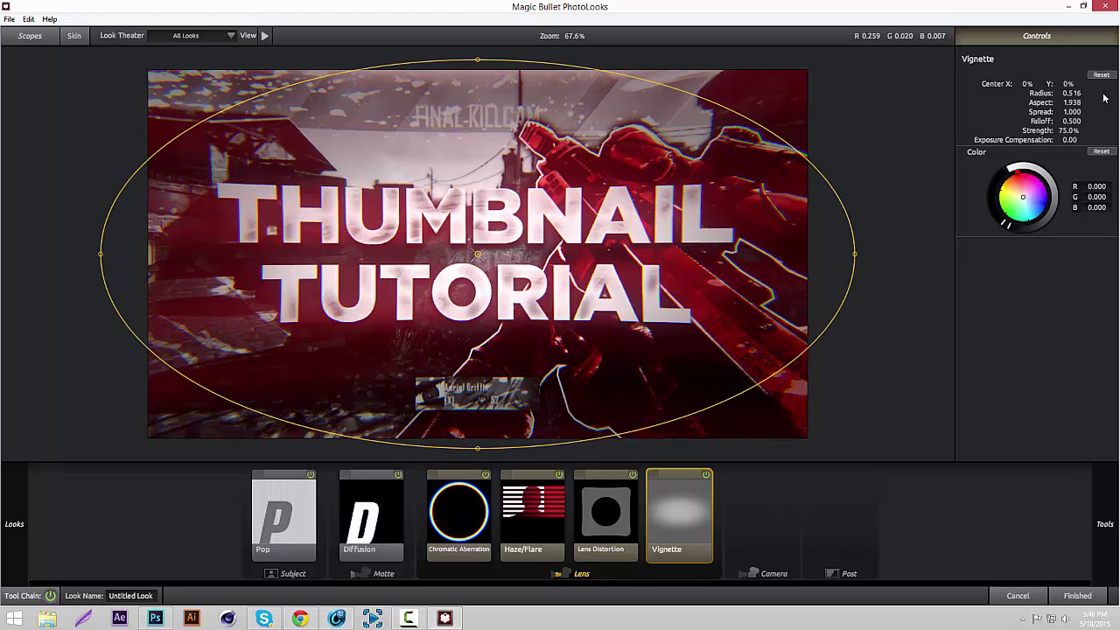
pyautogui.moveTo(1069, 93); pyautogui.dragTo(1092, 93)
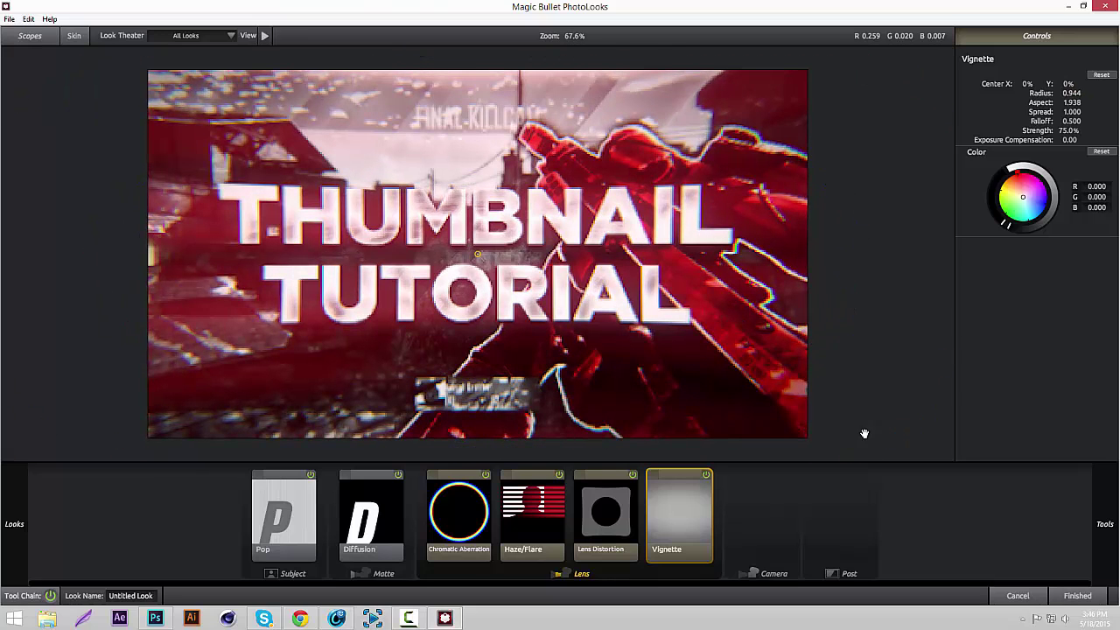
pyautogui.click(707, 475)
pyautogui.click(707, 474)
# Add a Curves tool to the Post stage and shape its RGB curve into an S with raised highlights and lowered shadows
pyautogui.moveTo(1106, 524)
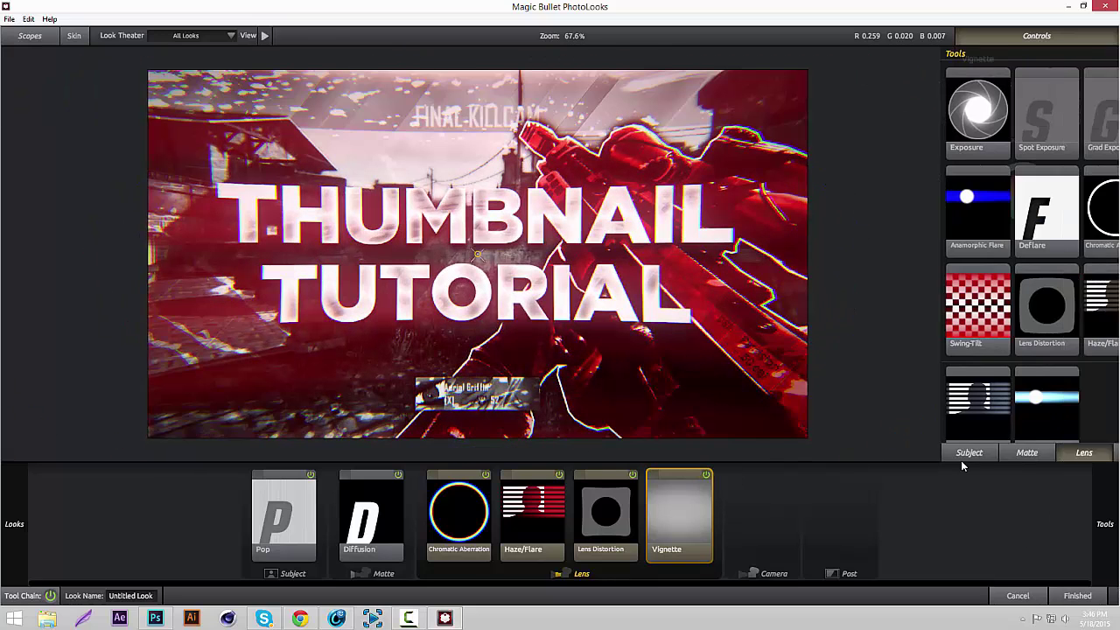
pyautogui.click(859, 452)
pyautogui.scroll(-5, 1115, 263)
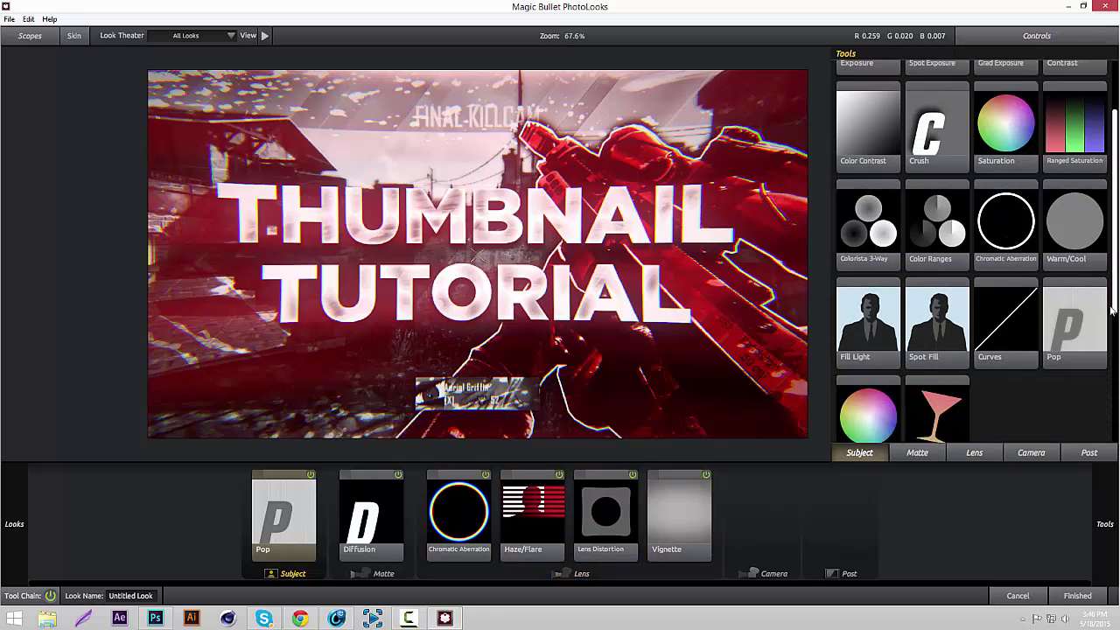
pyautogui.scroll(5, 1085, 420)
pyautogui.click(1089, 452)
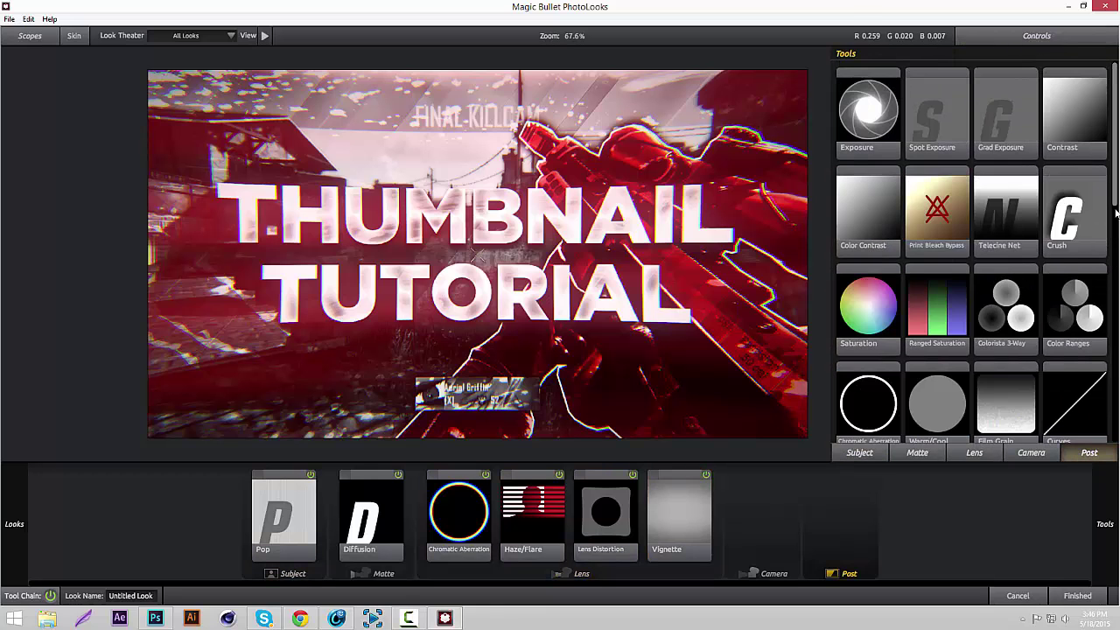
pyautogui.scroll(-3, 1065, 360)
pyautogui.scroll(3, 1065, 360)
pyautogui.moveTo(1073, 408); pyautogui.dragTo(840, 517)
pyautogui.moveTo(1059, 125); pyautogui.dragTo(1056, 109)
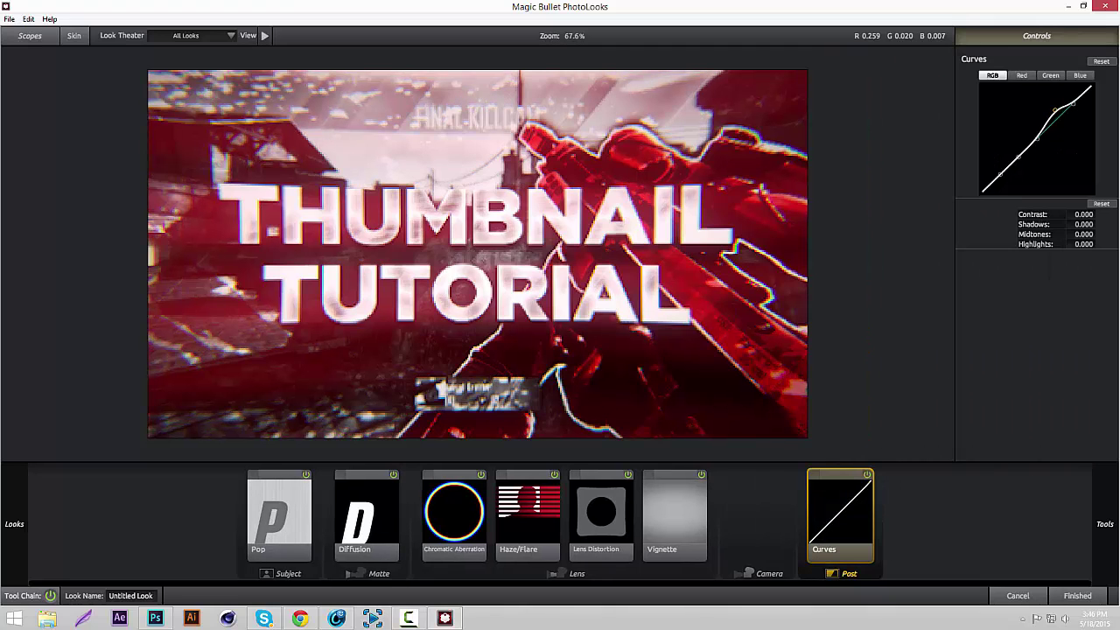
pyautogui.moveTo(1032, 164); pyautogui.dragTo(1017, 174)
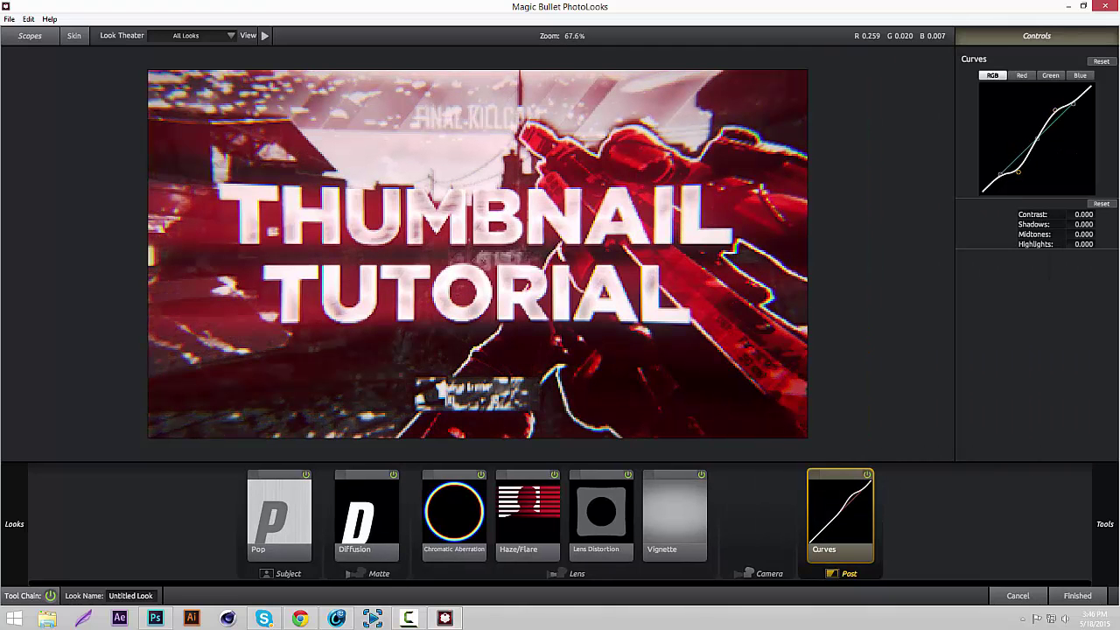
# Compare the image with and without the Curves tool, and apply the finished look to Layer 5
pyautogui.click(867, 475)
pyautogui.click(868, 476)
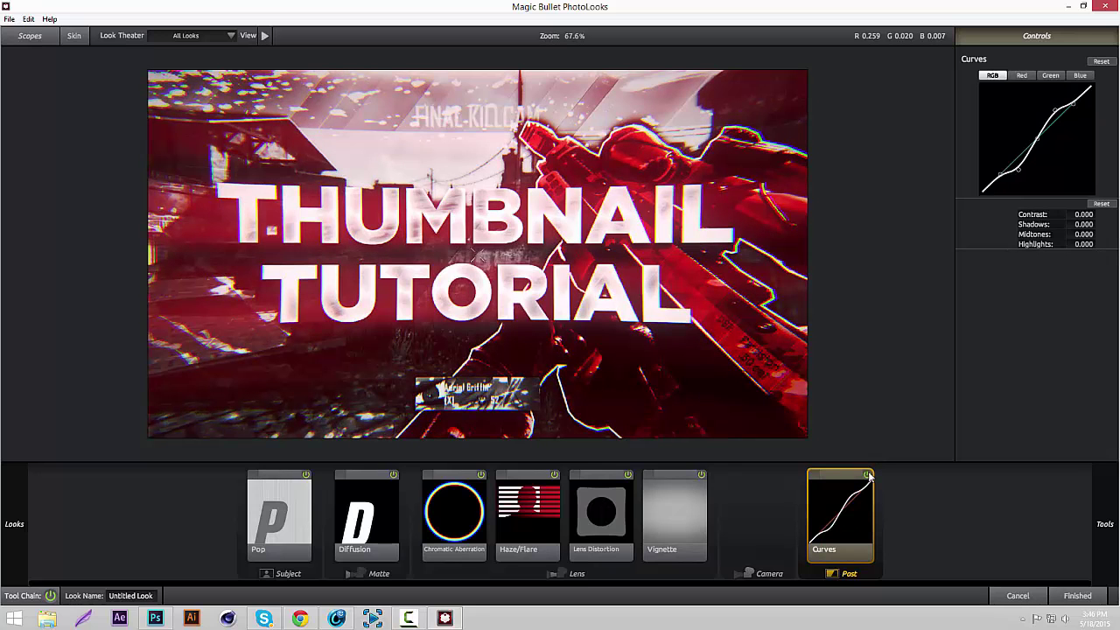
pyautogui.click(867, 475)
pyautogui.click(867, 475)
pyautogui.click(1075, 596)
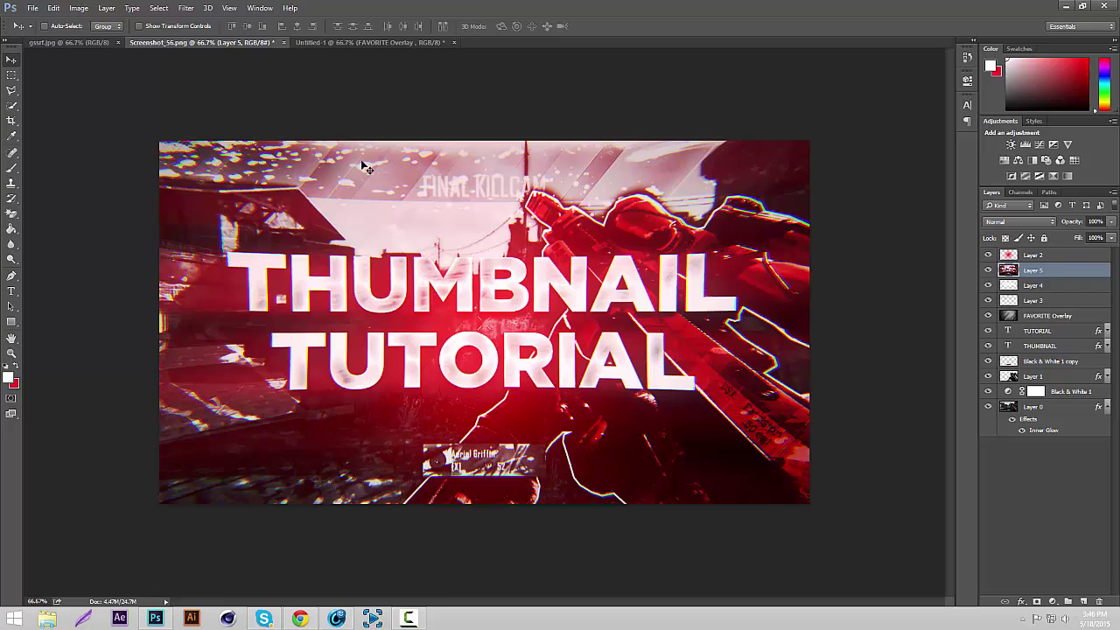
# Compare the thumbnail with and without Layer 2, delete Layer 2 and duplicate Layer 5
pyautogui.click(989, 256)
pyautogui.click(989, 256)
pyautogui.click(989, 256)
pyautogui.click(1017, 255)
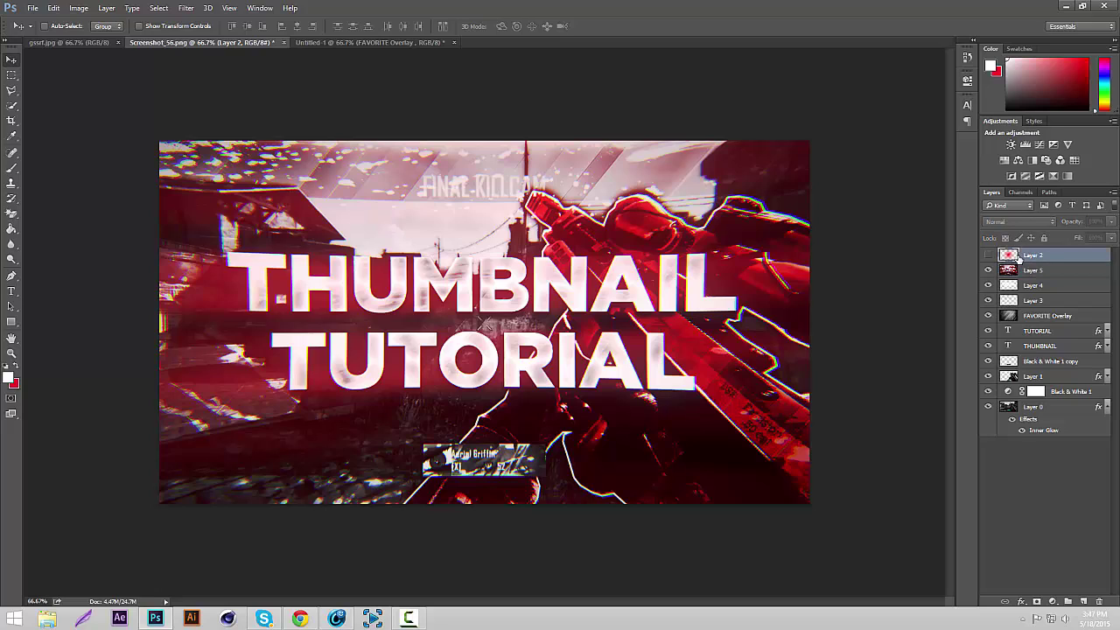
pyautogui.press('Delete')
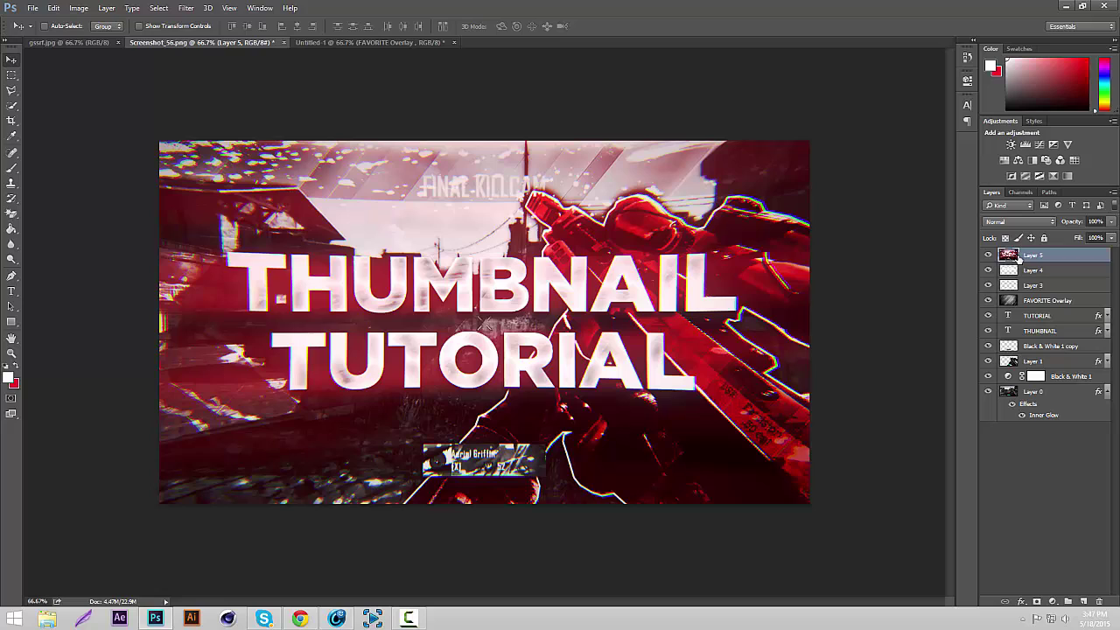
pyautogui.hotkey('ctrl', 'j')
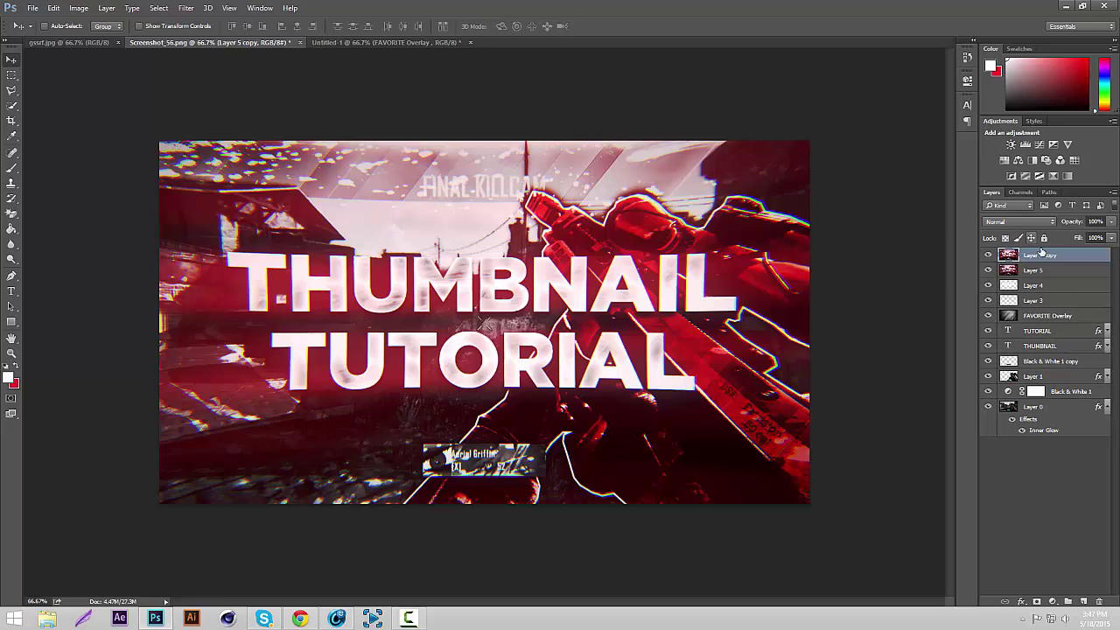
# Apply a Mosaic filter with a cell size of 53 square to Layer 5 copy
pyautogui.click(187, 8)
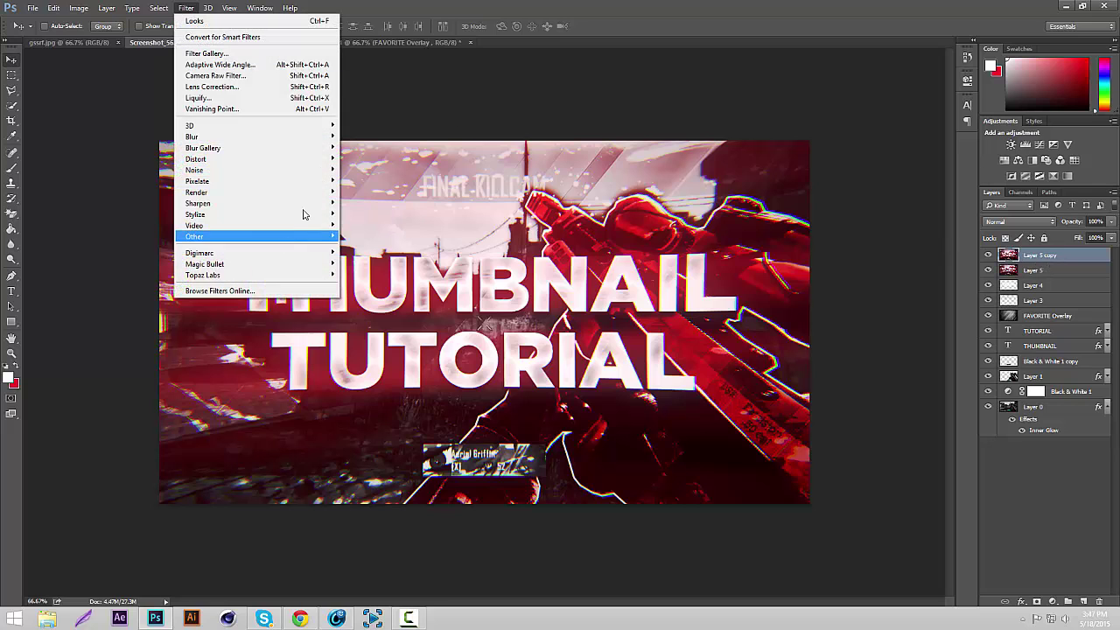
pyautogui.moveTo(308, 181)
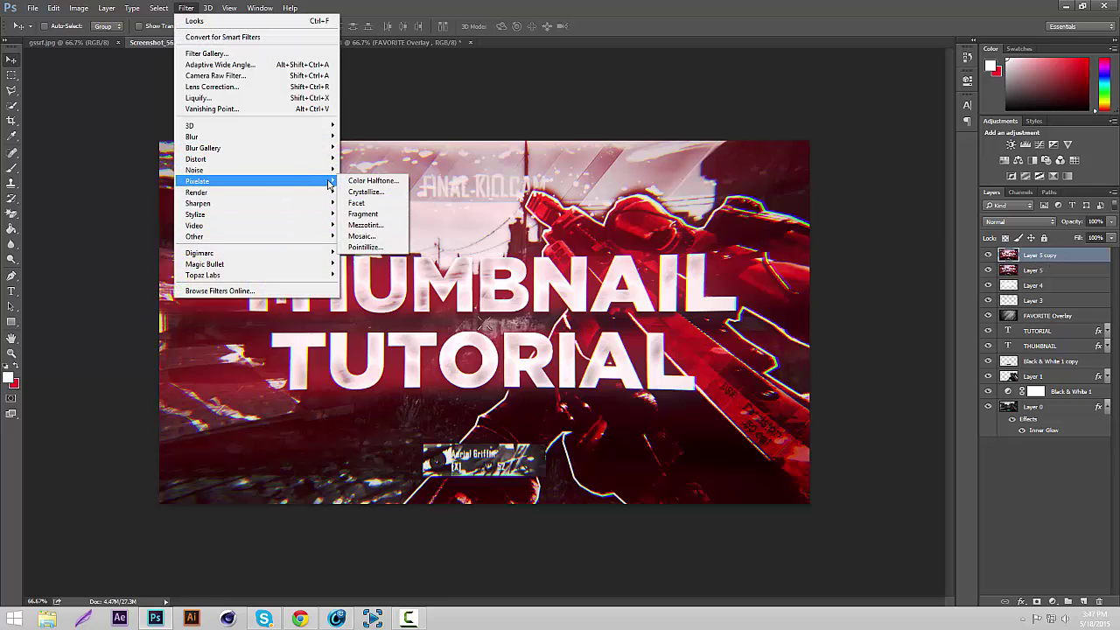
pyautogui.click(378, 237)
pyautogui.moveTo(494, 323); pyautogui.dragTo(504, 325)
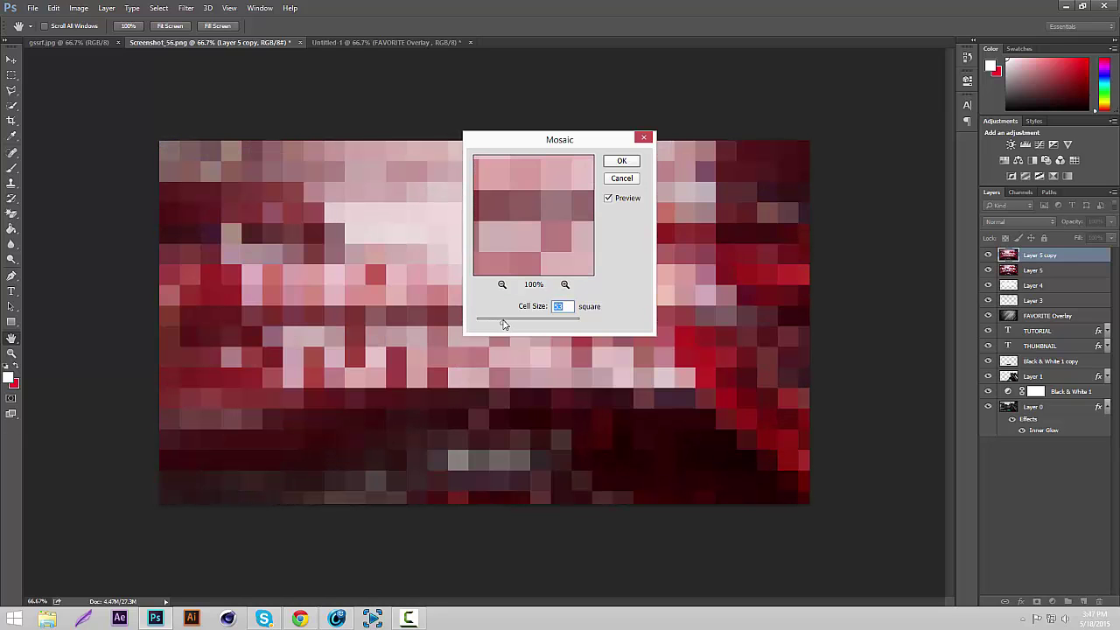
pyautogui.click(622, 164)
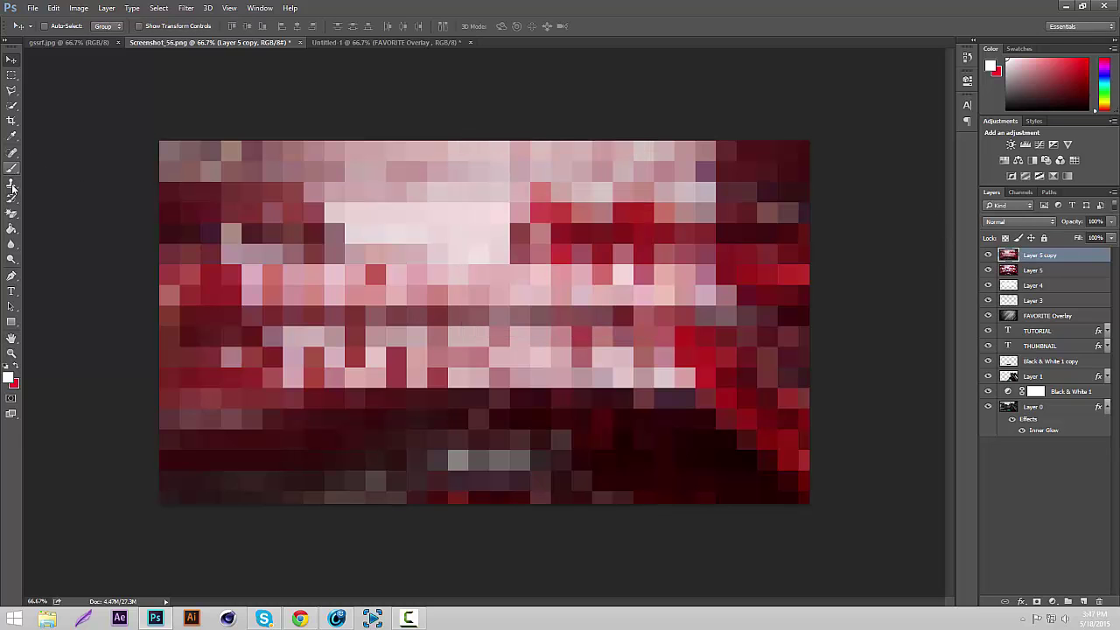
# Erase the mosaic from the middle of Layer 5 copy with an 860 px eraser and set the layer's opacity to 47%
pyautogui.click(12, 212)
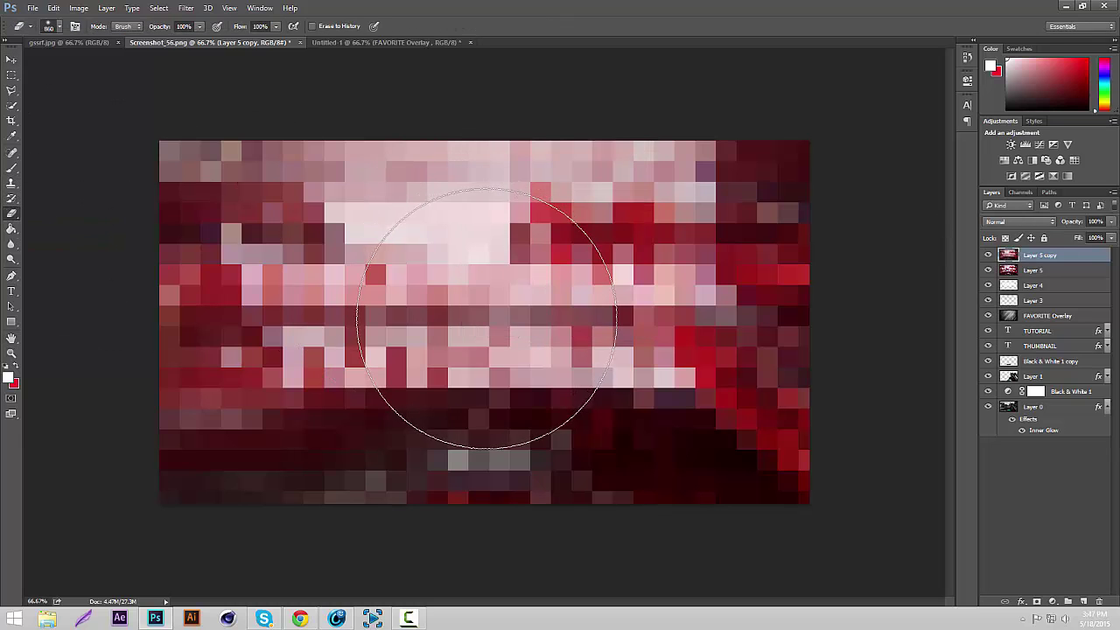
pyautogui.moveTo(486, 317)
pyautogui.mouseDown()
pyautogui.moveTo(436, 282)
pyautogui.moveTo(438, 290)
pyautogui.moveTo(378, 292)
pyautogui.moveTo(400, 338)
pyautogui.moveTo(507, 357)
pyautogui.moveTo(617, 320)
pyautogui.moveTo(560, 341)
pyautogui.moveTo(303, 304)
pyautogui.moveTo(750, 376)
pyautogui.moveTo(484, 321)
pyautogui.mouseUp()
pyautogui.click(10, 60)
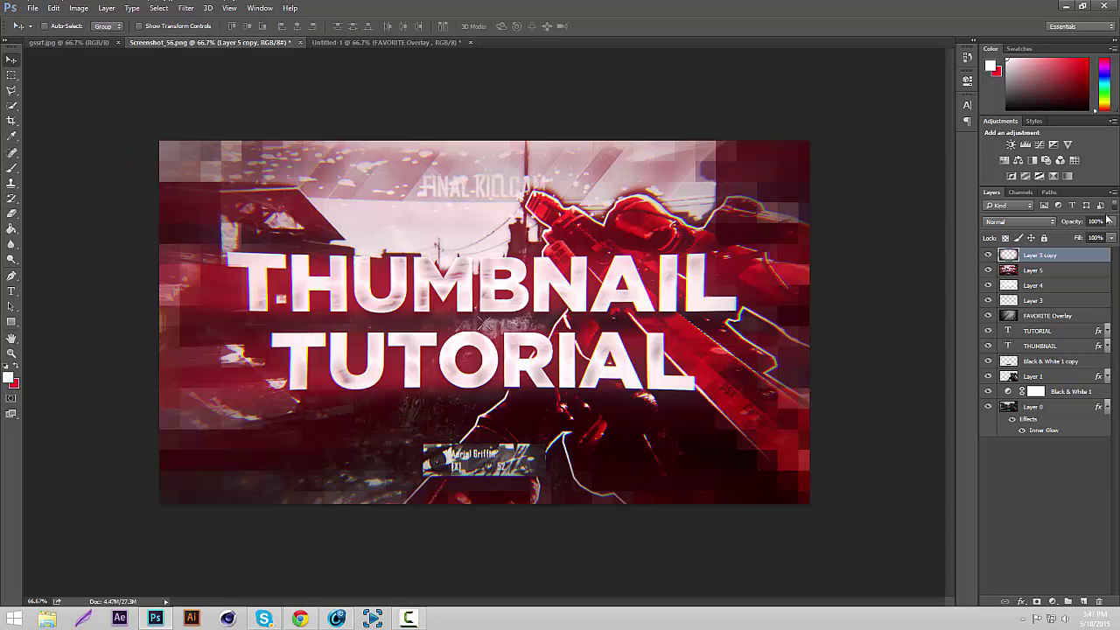
pyautogui.moveTo(1112, 221); pyautogui.dragTo(1081, 238)
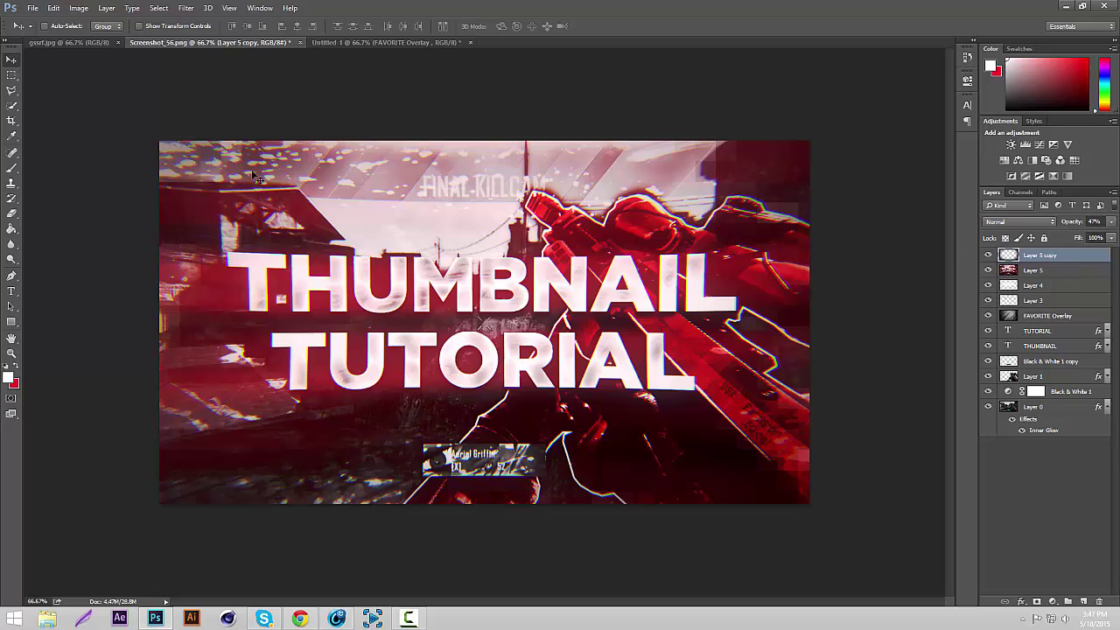
# Apply a square-type Wave distortion with repeated edge pixels to Layer 5, adjusting its wavelength and horizontal scale
pyautogui.hotkey('alt', '[')
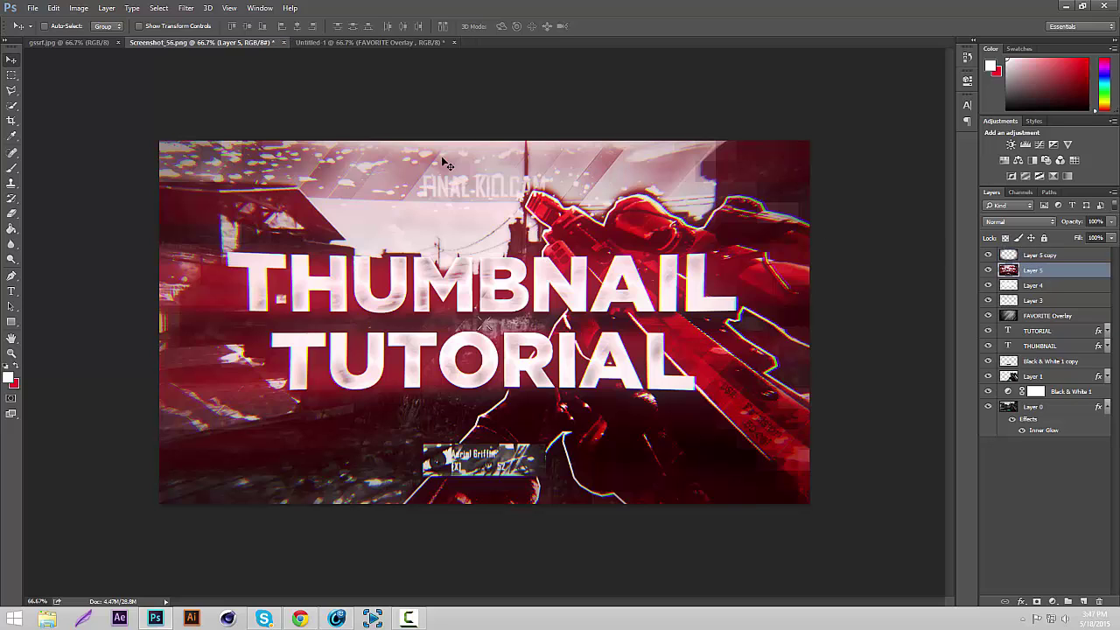
pyautogui.click(186, 8)
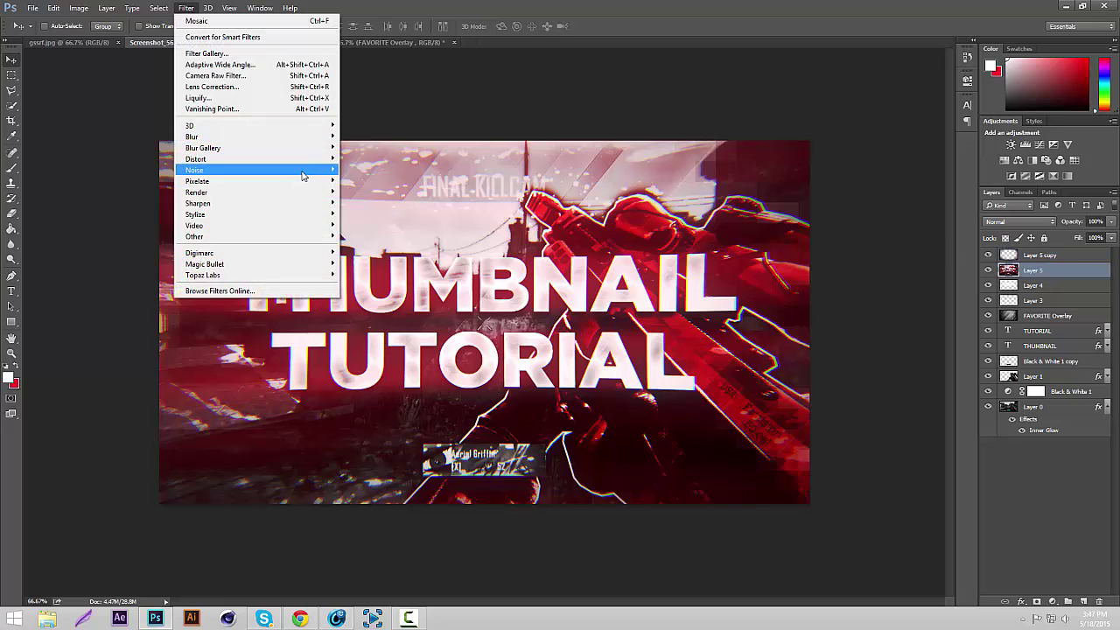
pyautogui.moveTo(308, 169)
pyautogui.click(371, 238)
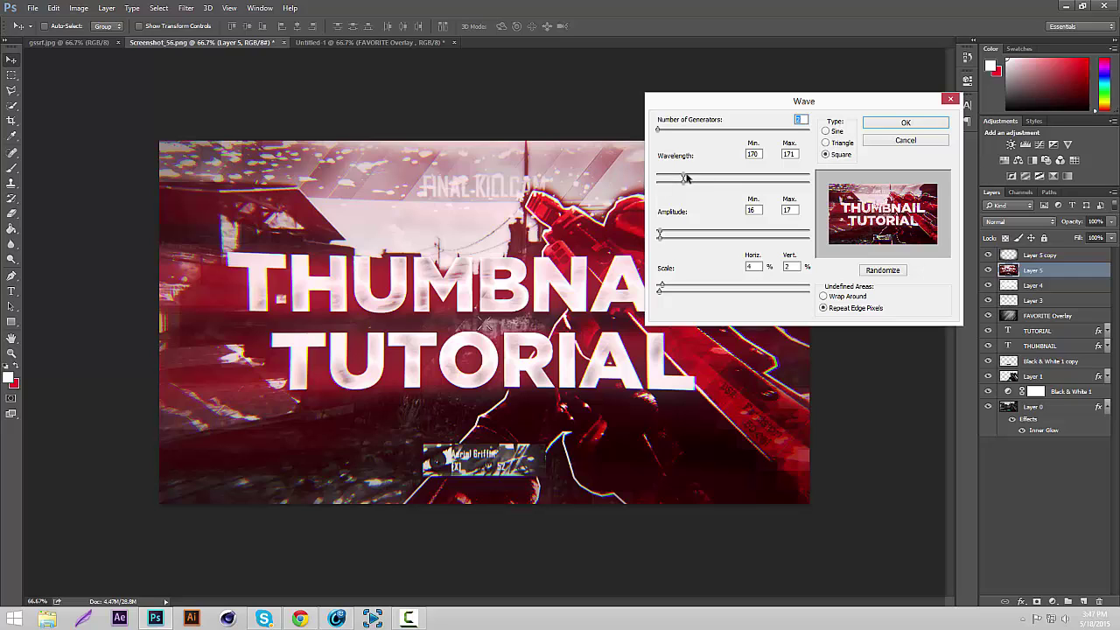
pyautogui.moveTo(683, 179); pyautogui.dragTo(683, 185)
pyautogui.click(687, 177)
pyautogui.moveTo(663, 288); pyautogui.dragTo(665, 284)
pyautogui.click(906, 123)
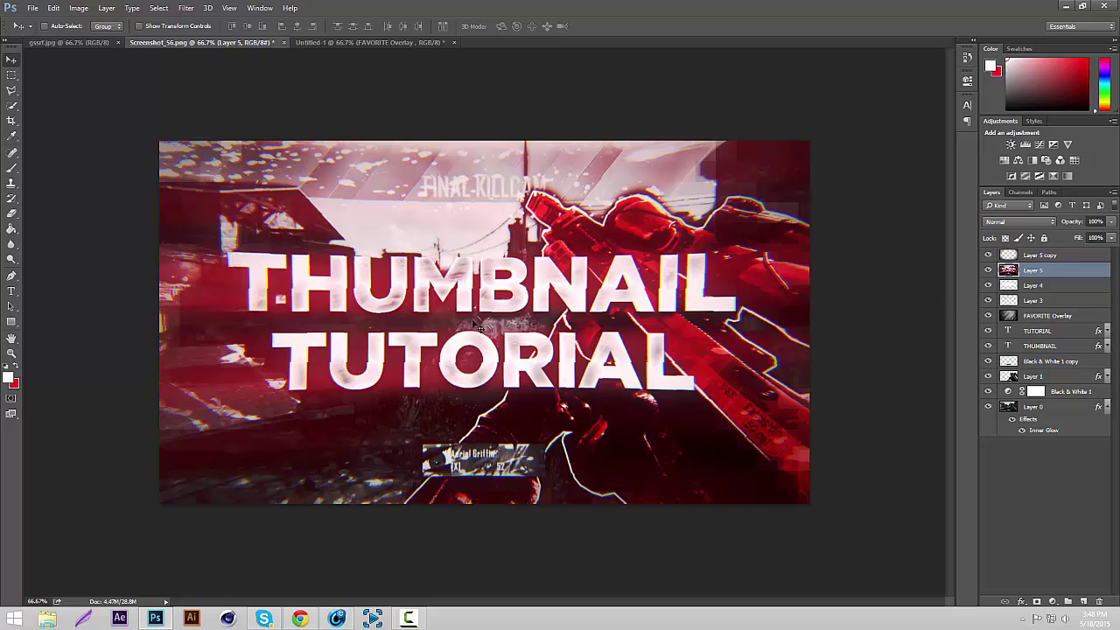
# Compare the red thumbnail with the finished green reference thumbnail and return to Screenshot_56.png
pyautogui.click(87, 42)
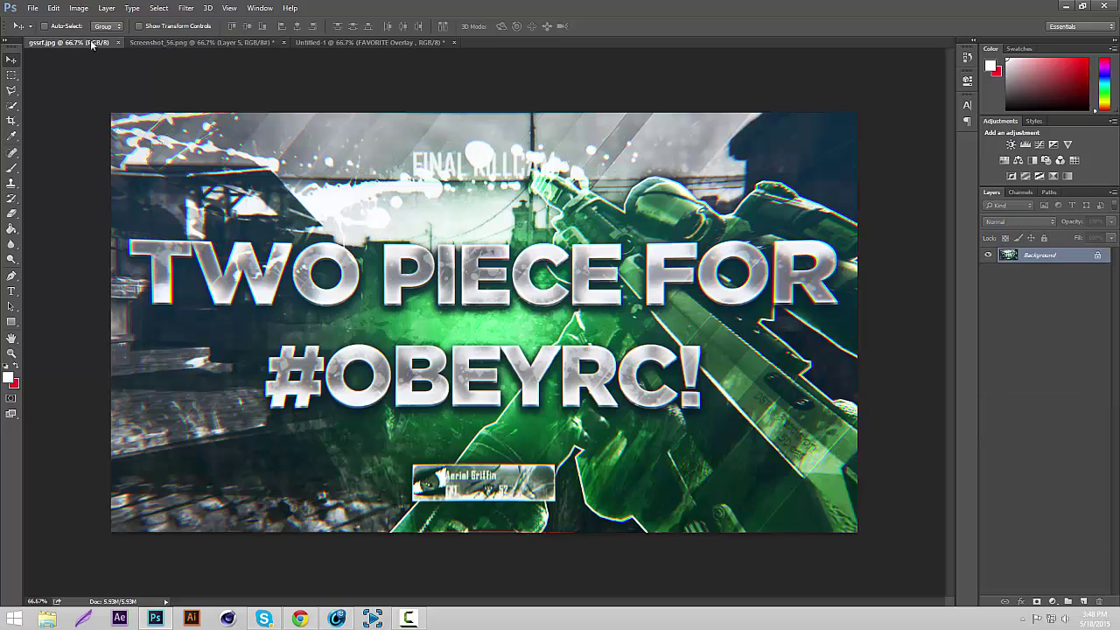
pyautogui.click(189, 42)
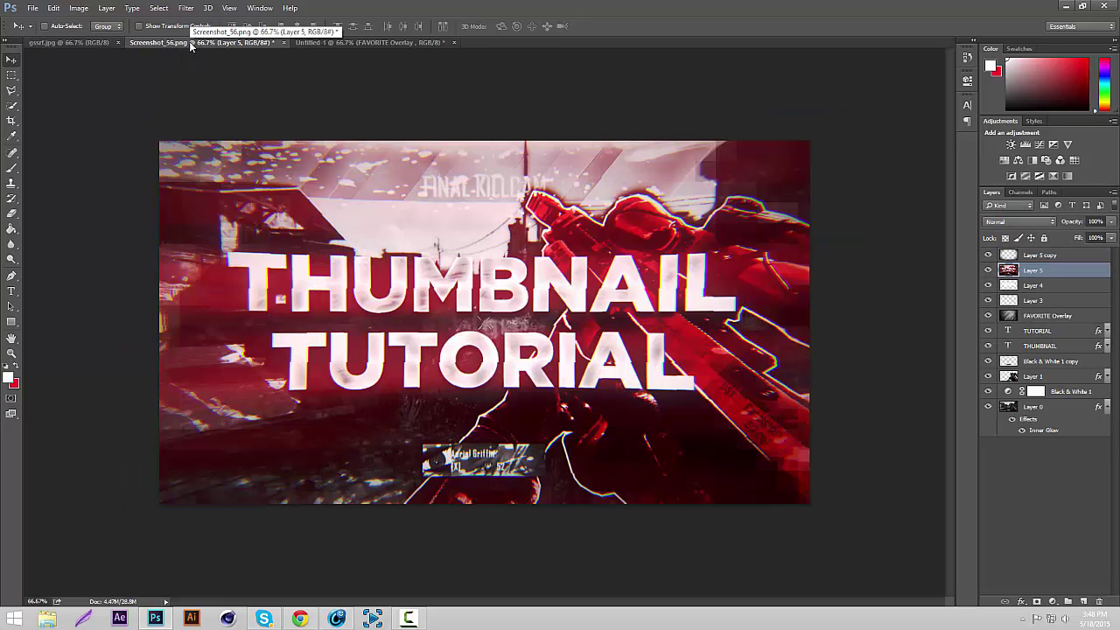